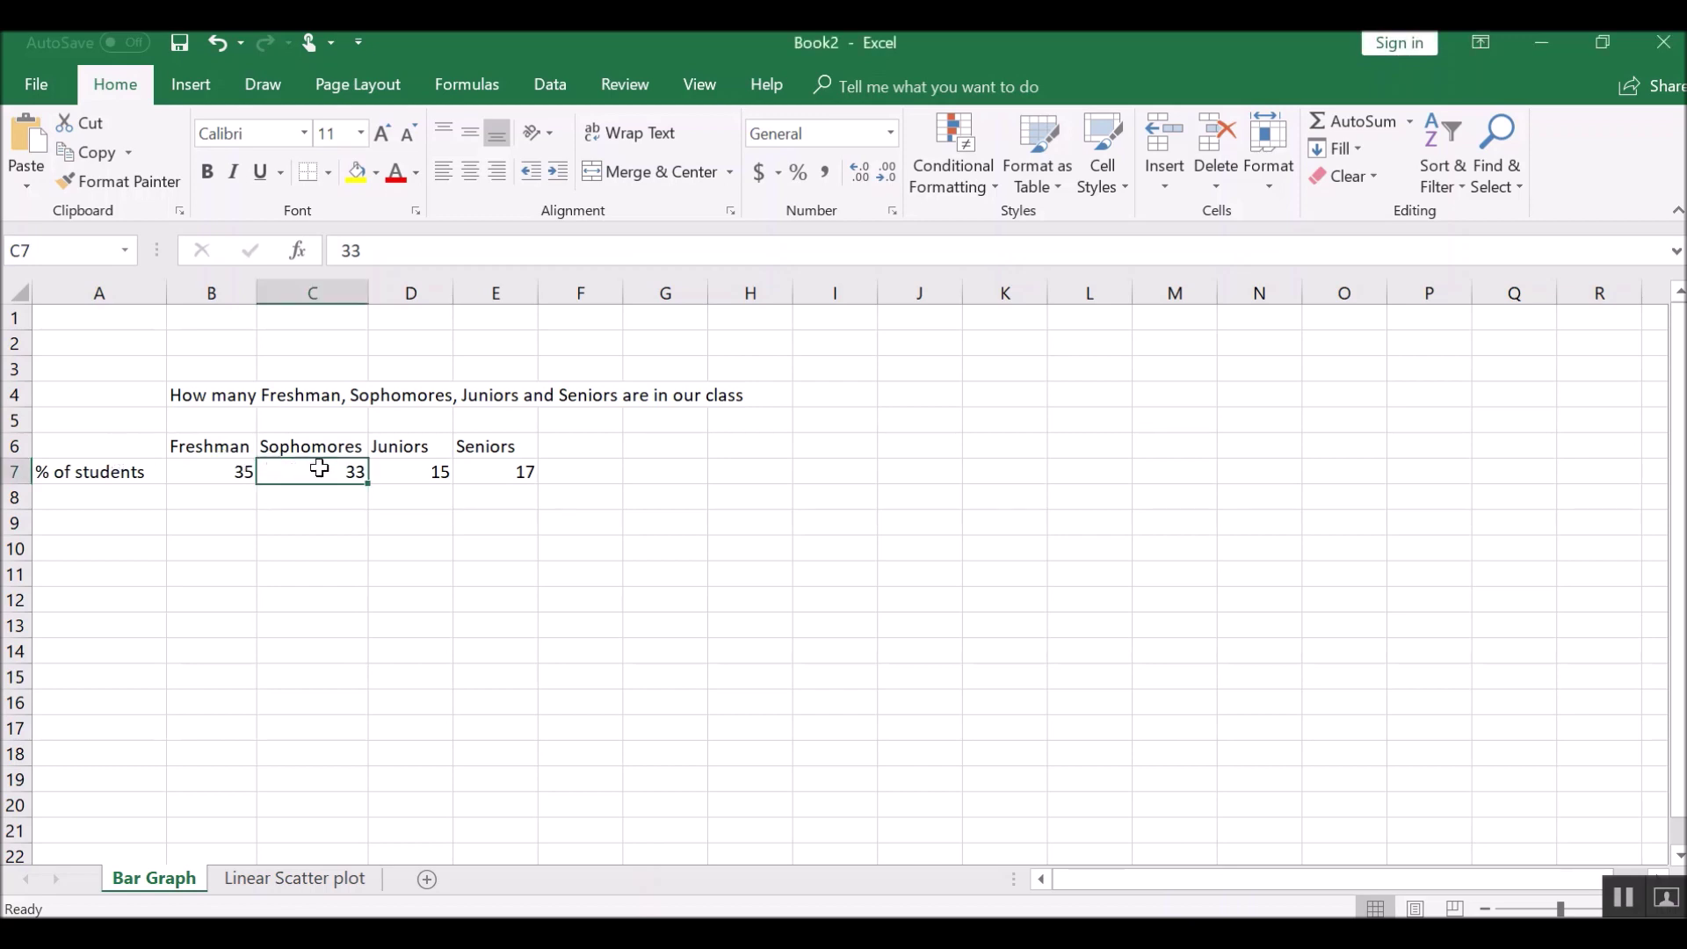
Chart A6:E7 as a 2-D clustered column chart and move it beside the table
{"action": "left_click_drag", "start_coordinate": [128, 445], "coordinate": [471, 466]}
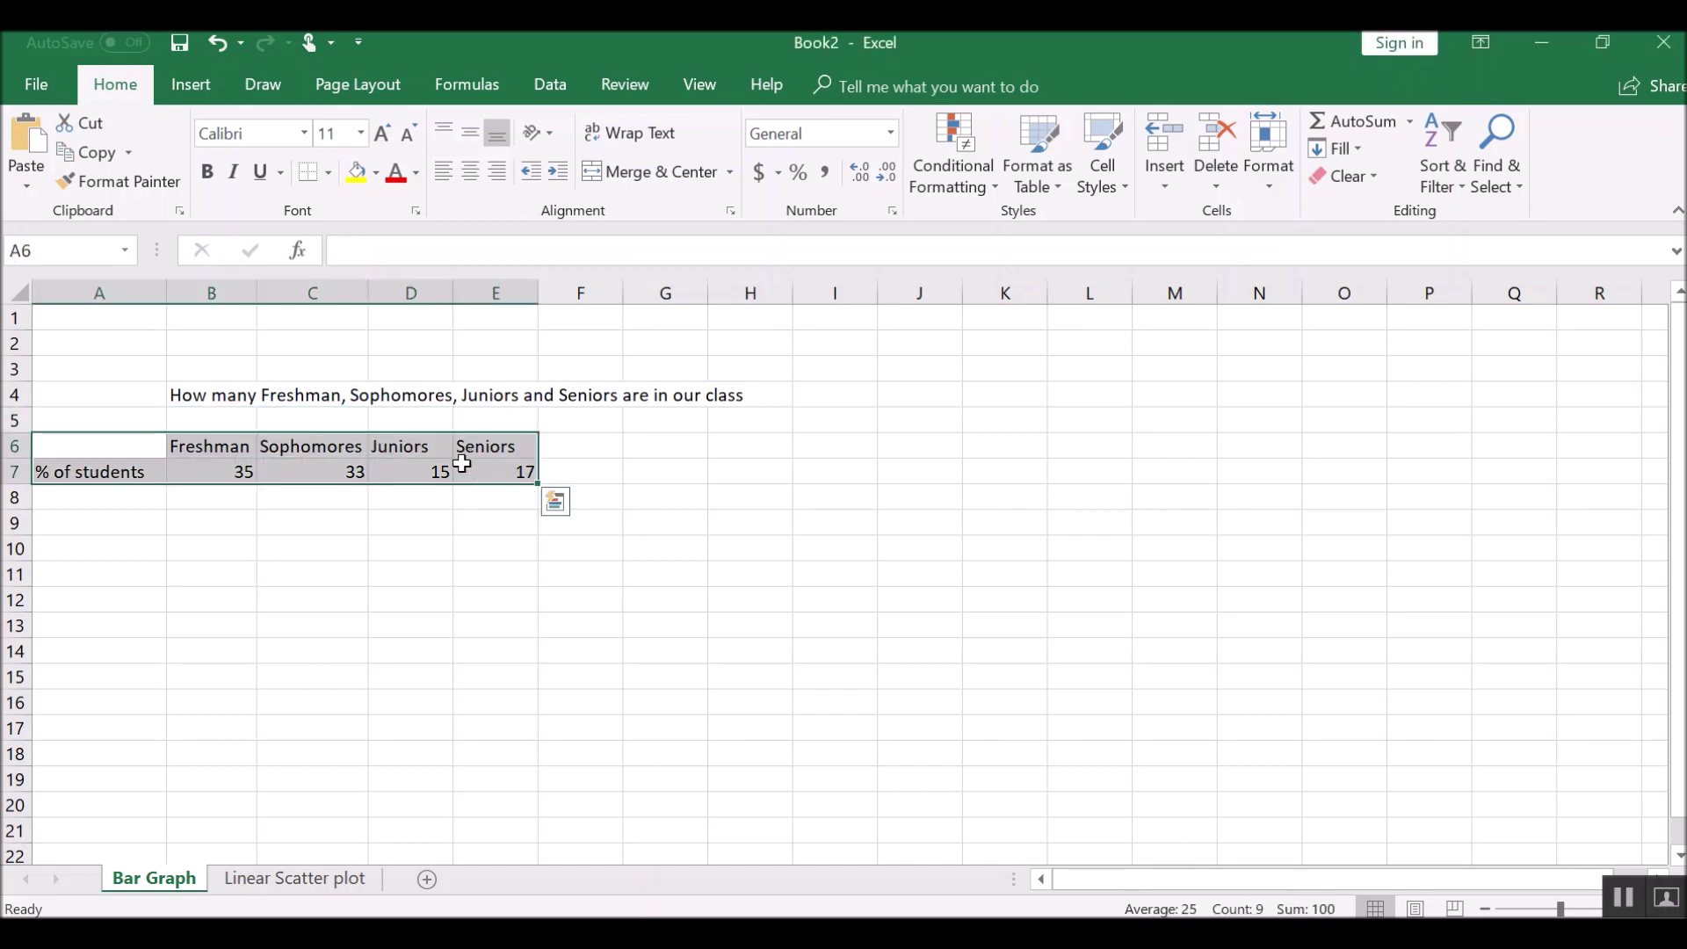
{"action": "left_click", "coordinate": [189, 88]}
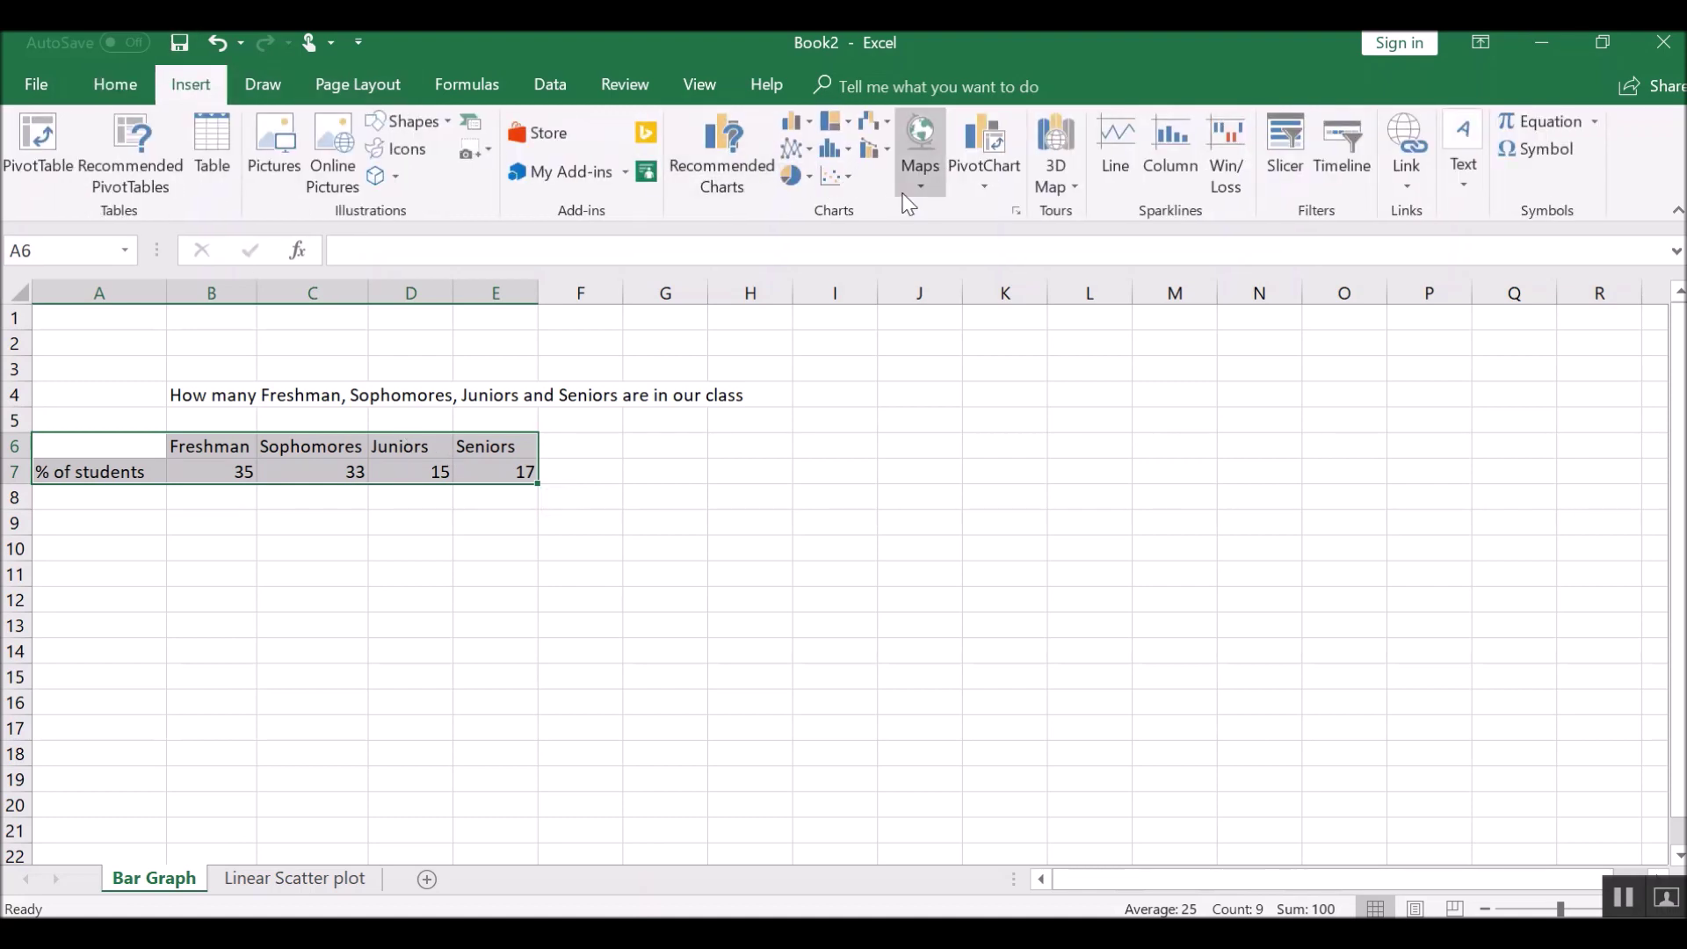
{"action": "left_click", "coordinate": [809, 122]}
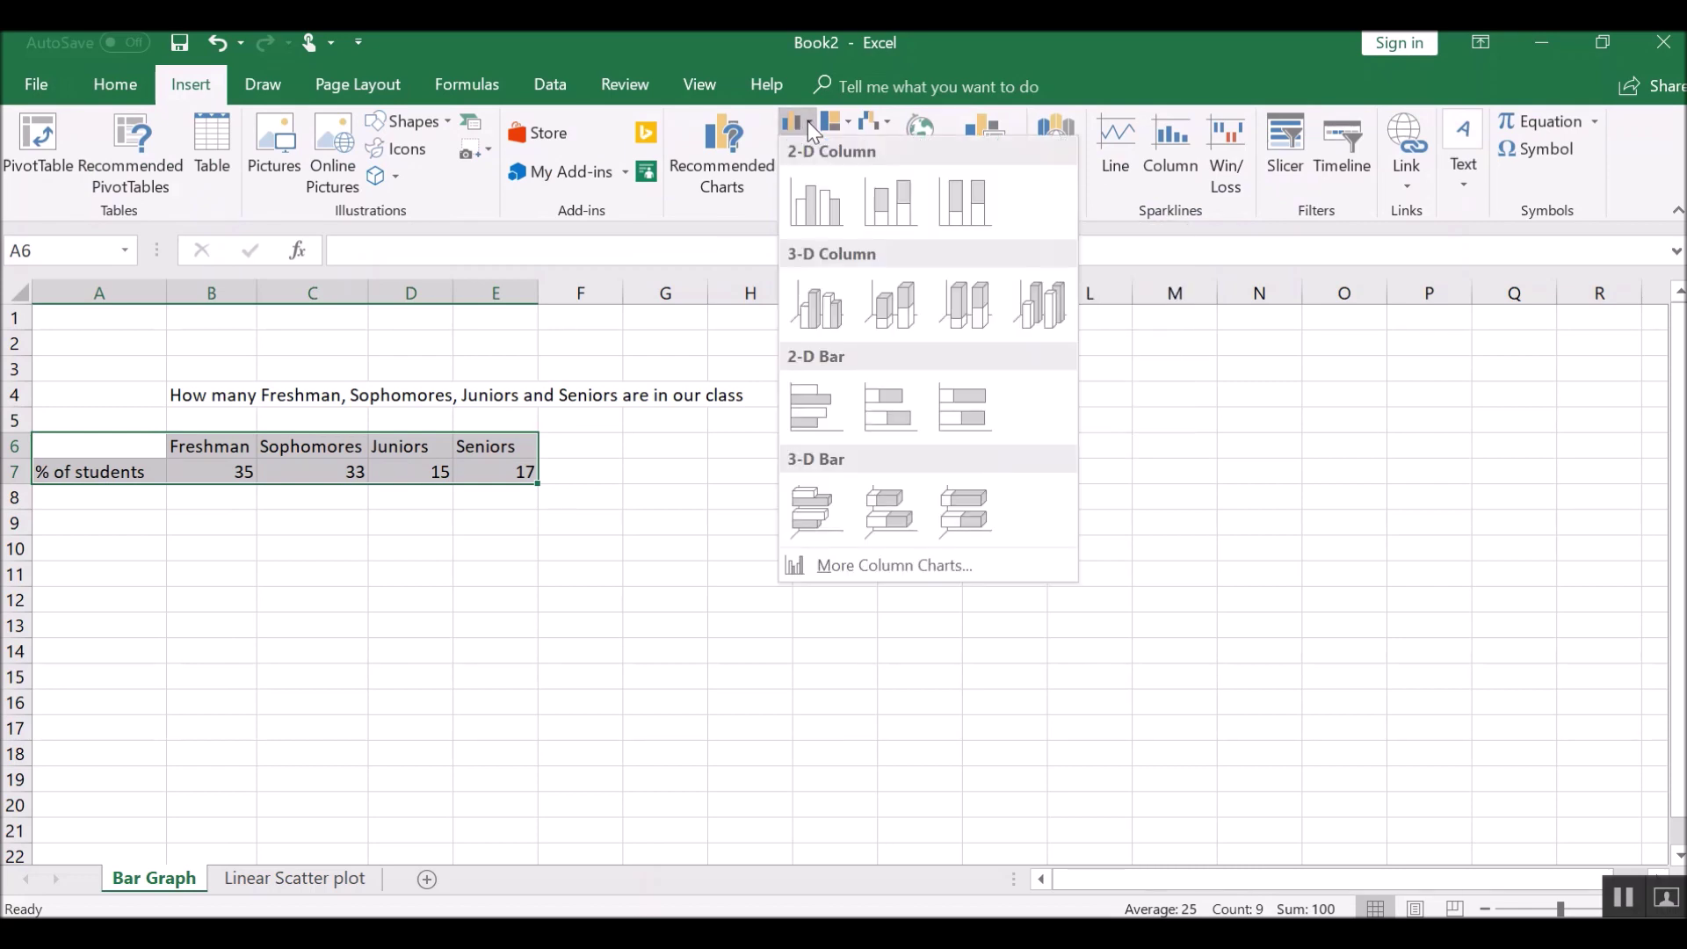
{"action": "left_click", "coordinate": [837, 218]}
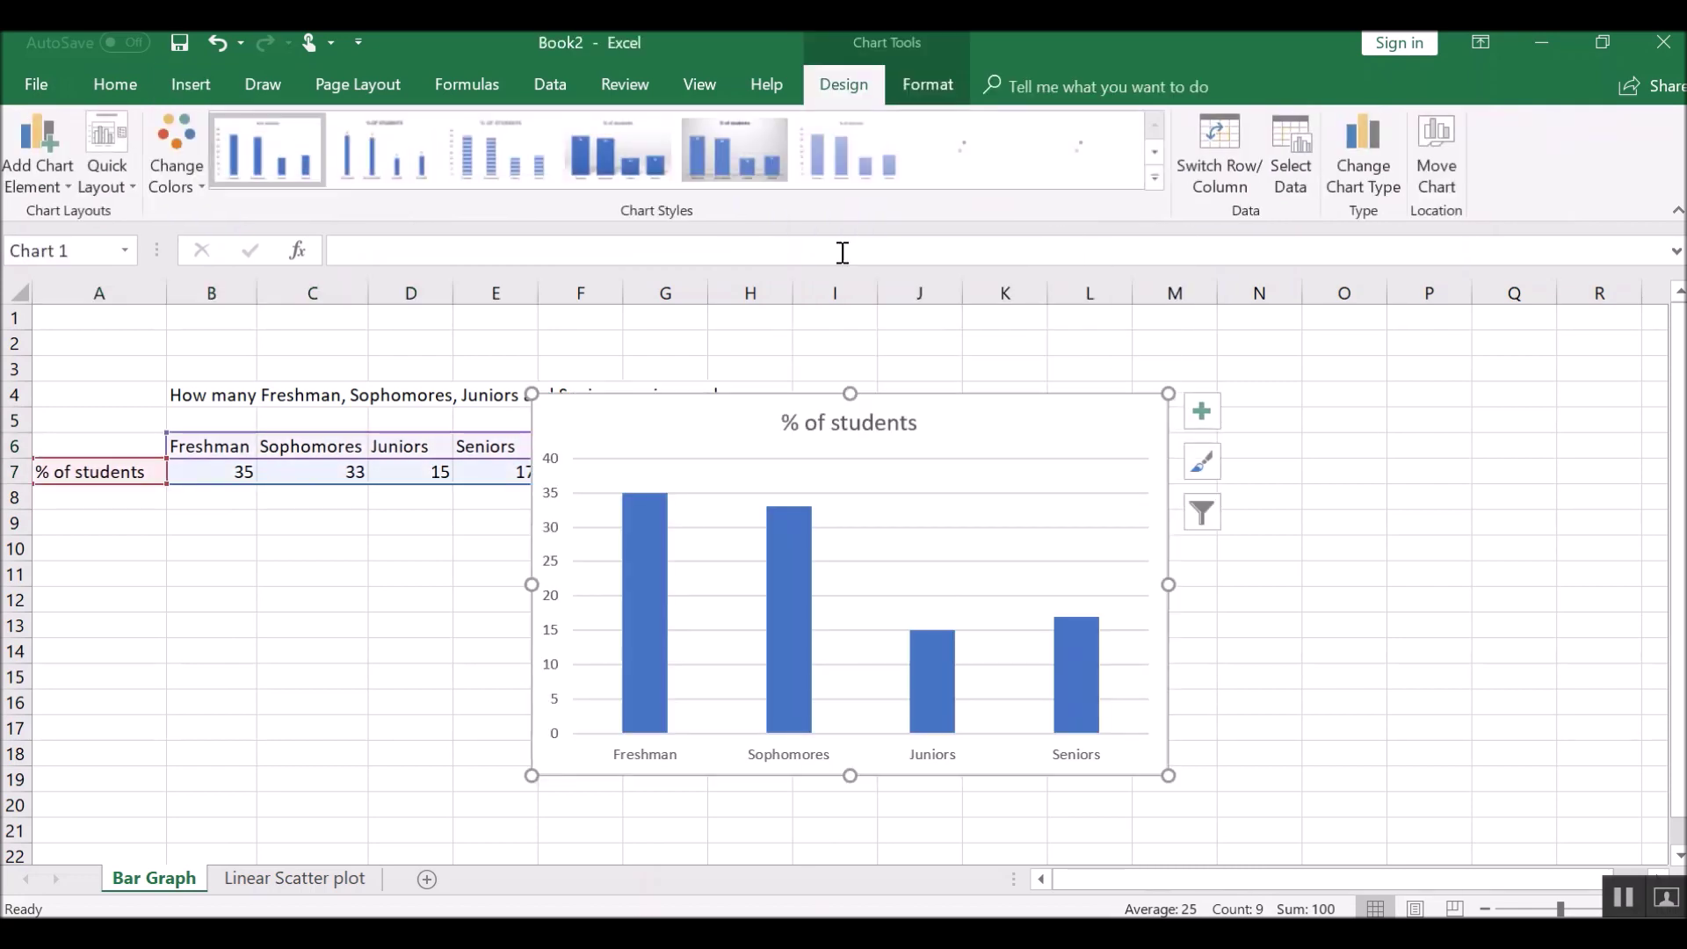
{"action": "left_click_drag", "start_coordinate": [979, 437], "coordinate": [1122, 478]}
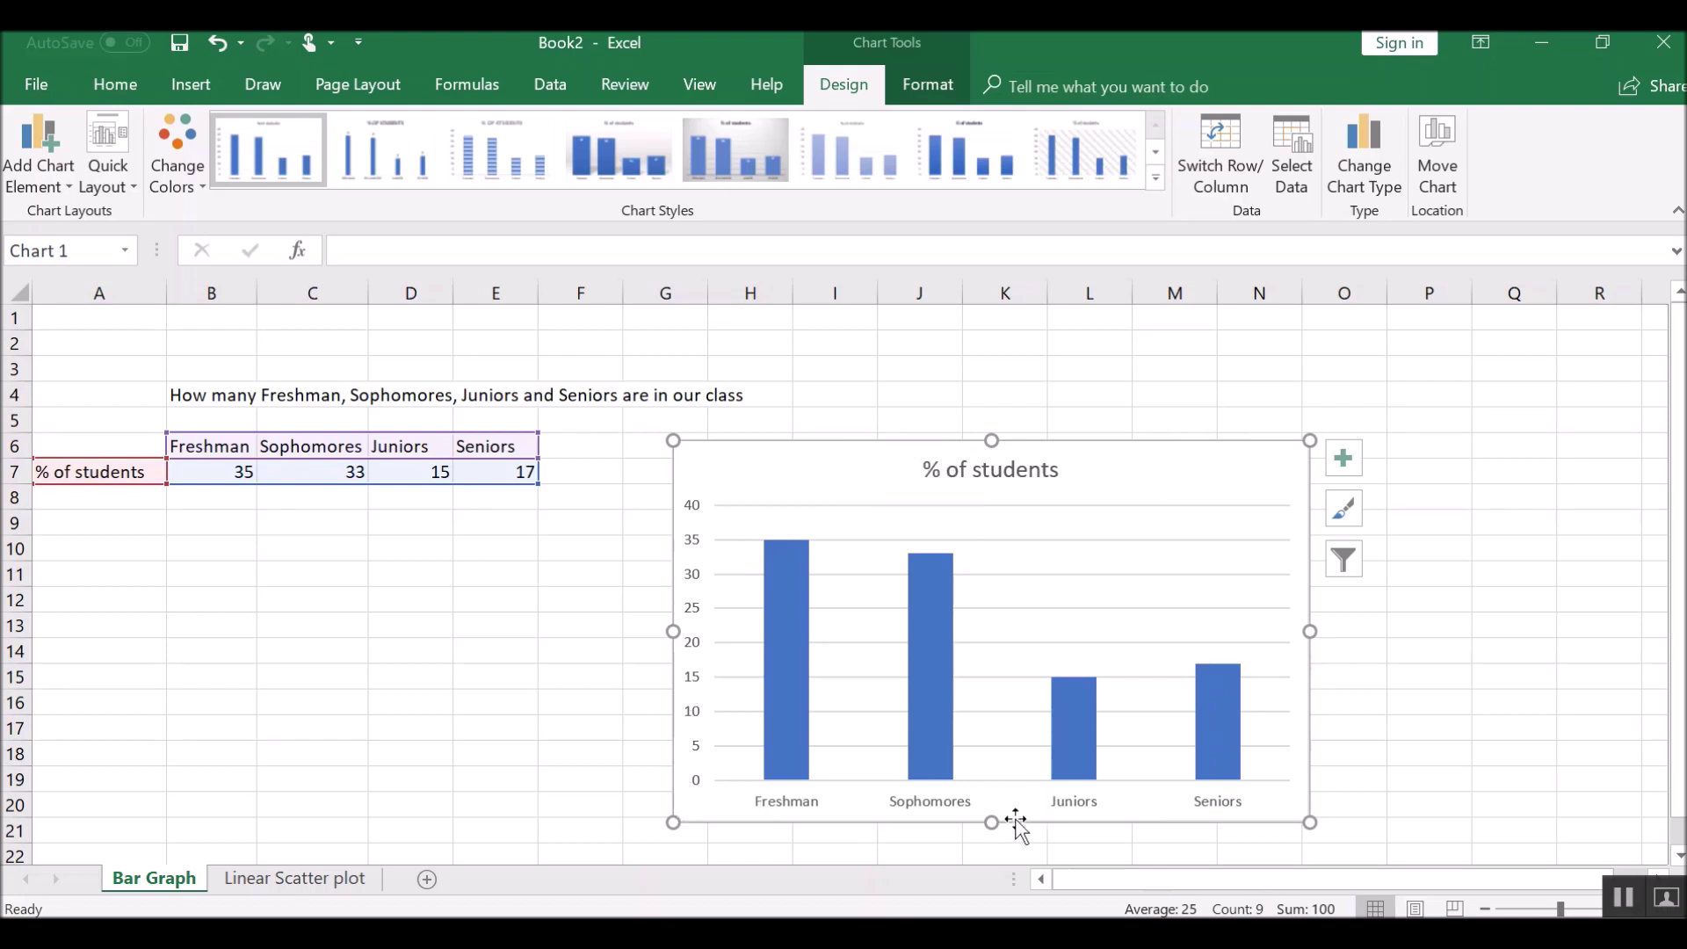
{"action": "left_click", "coordinate": [39, 176]}
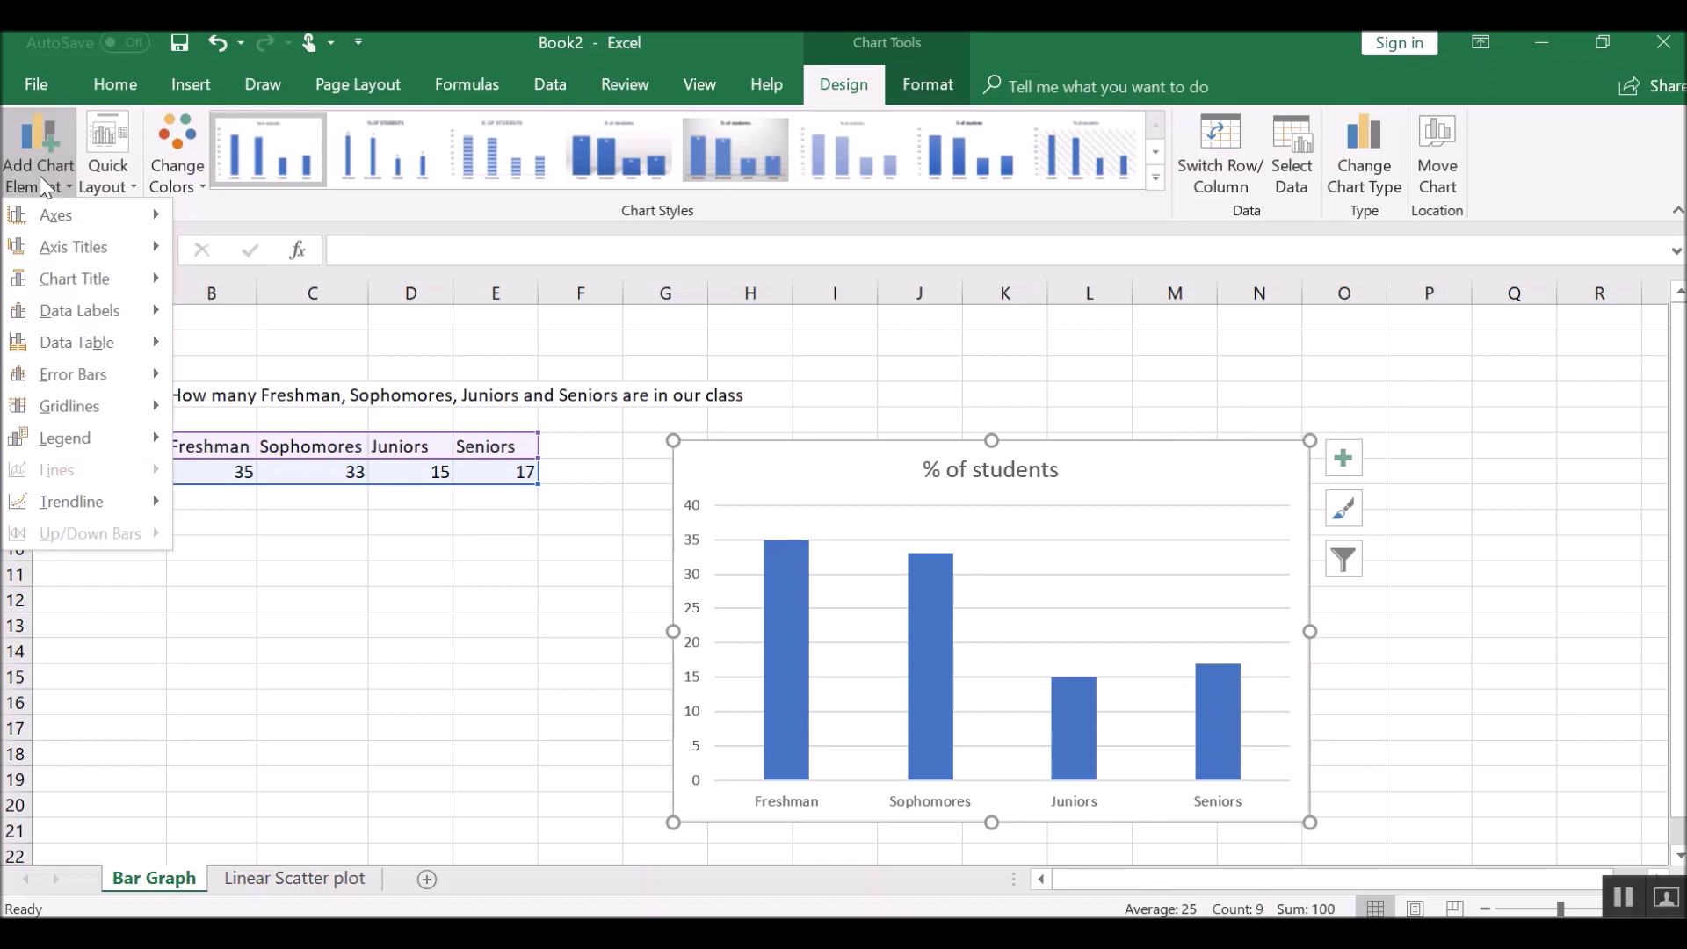
Add primary horizontal and primary vertical axis titles to the column chart
{"action": "mouse_move", "coordinate": [72, 252]}
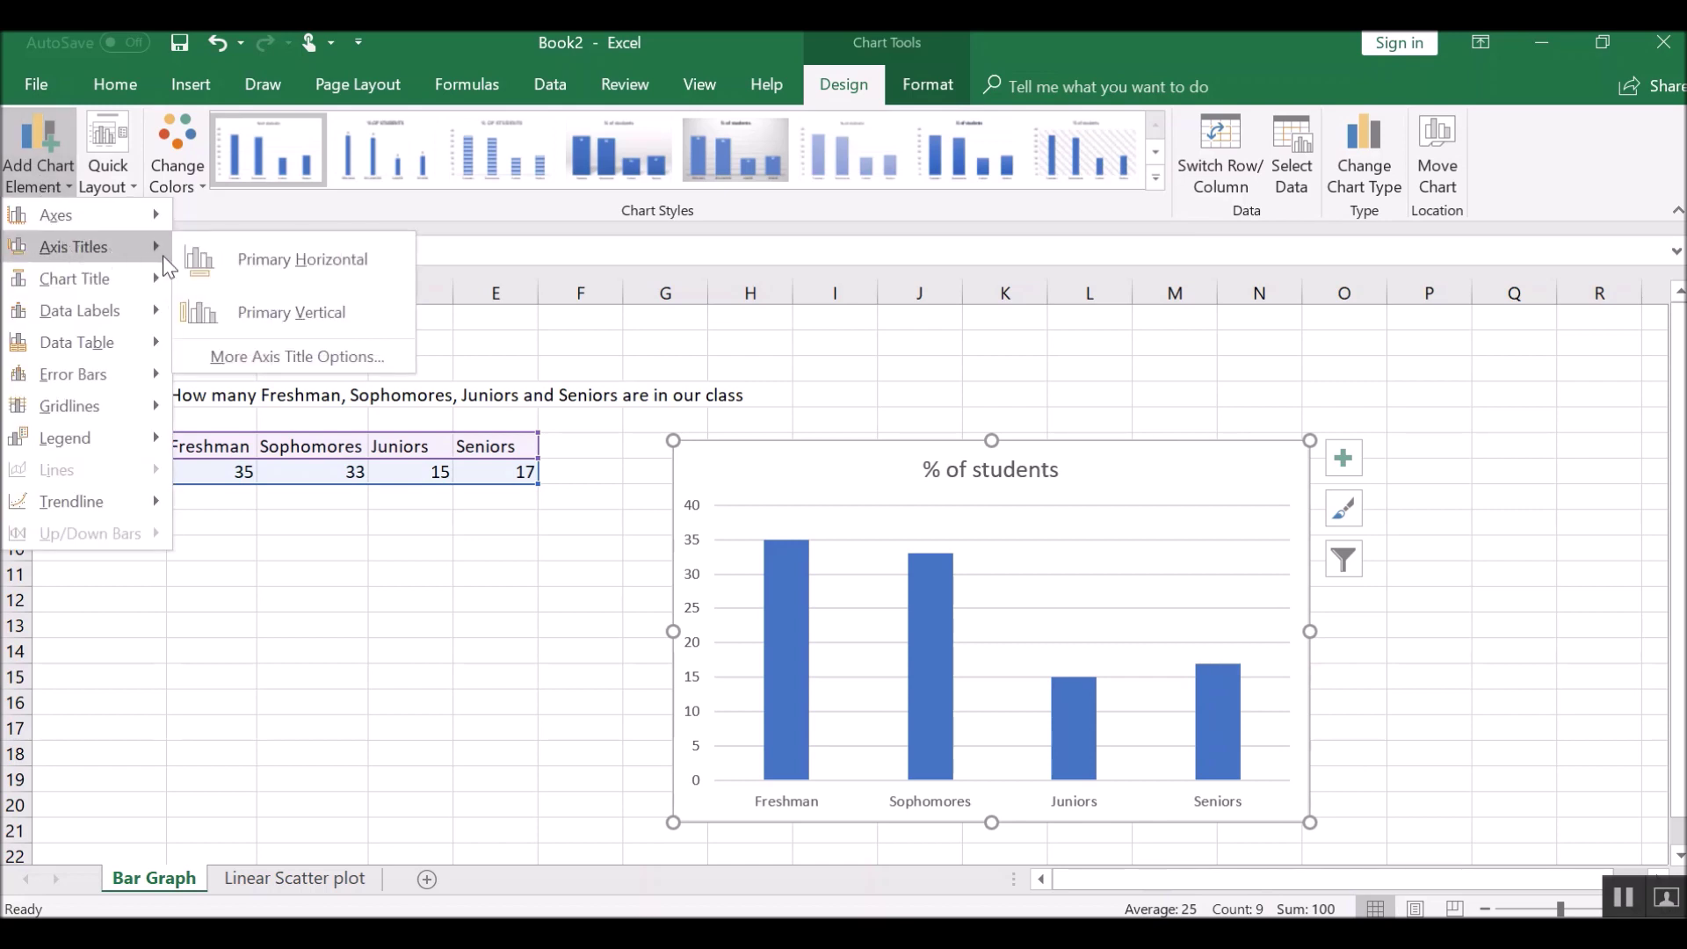
{"action": "left_click", "coordinate": [226, 260]}
{"action": "left_click", "coordinate": [58, 180]}
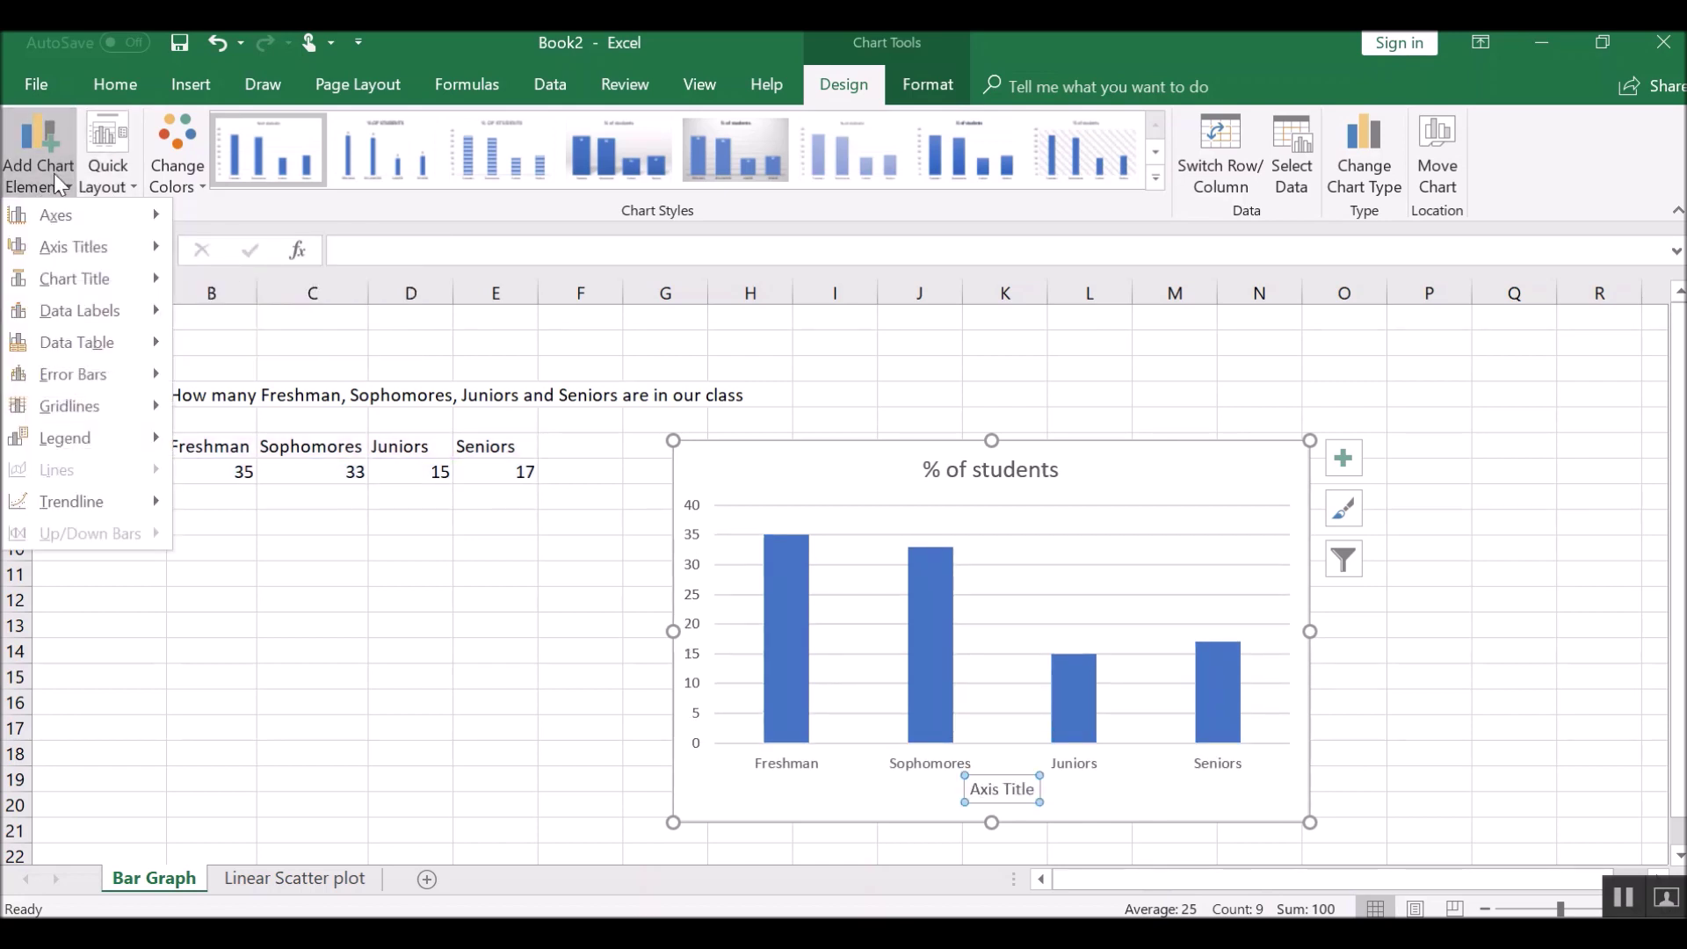
{"action": "mouse_move", "coordinate": [75, 248]}
{"action": "left_click", "coordinate": [241, 316]}
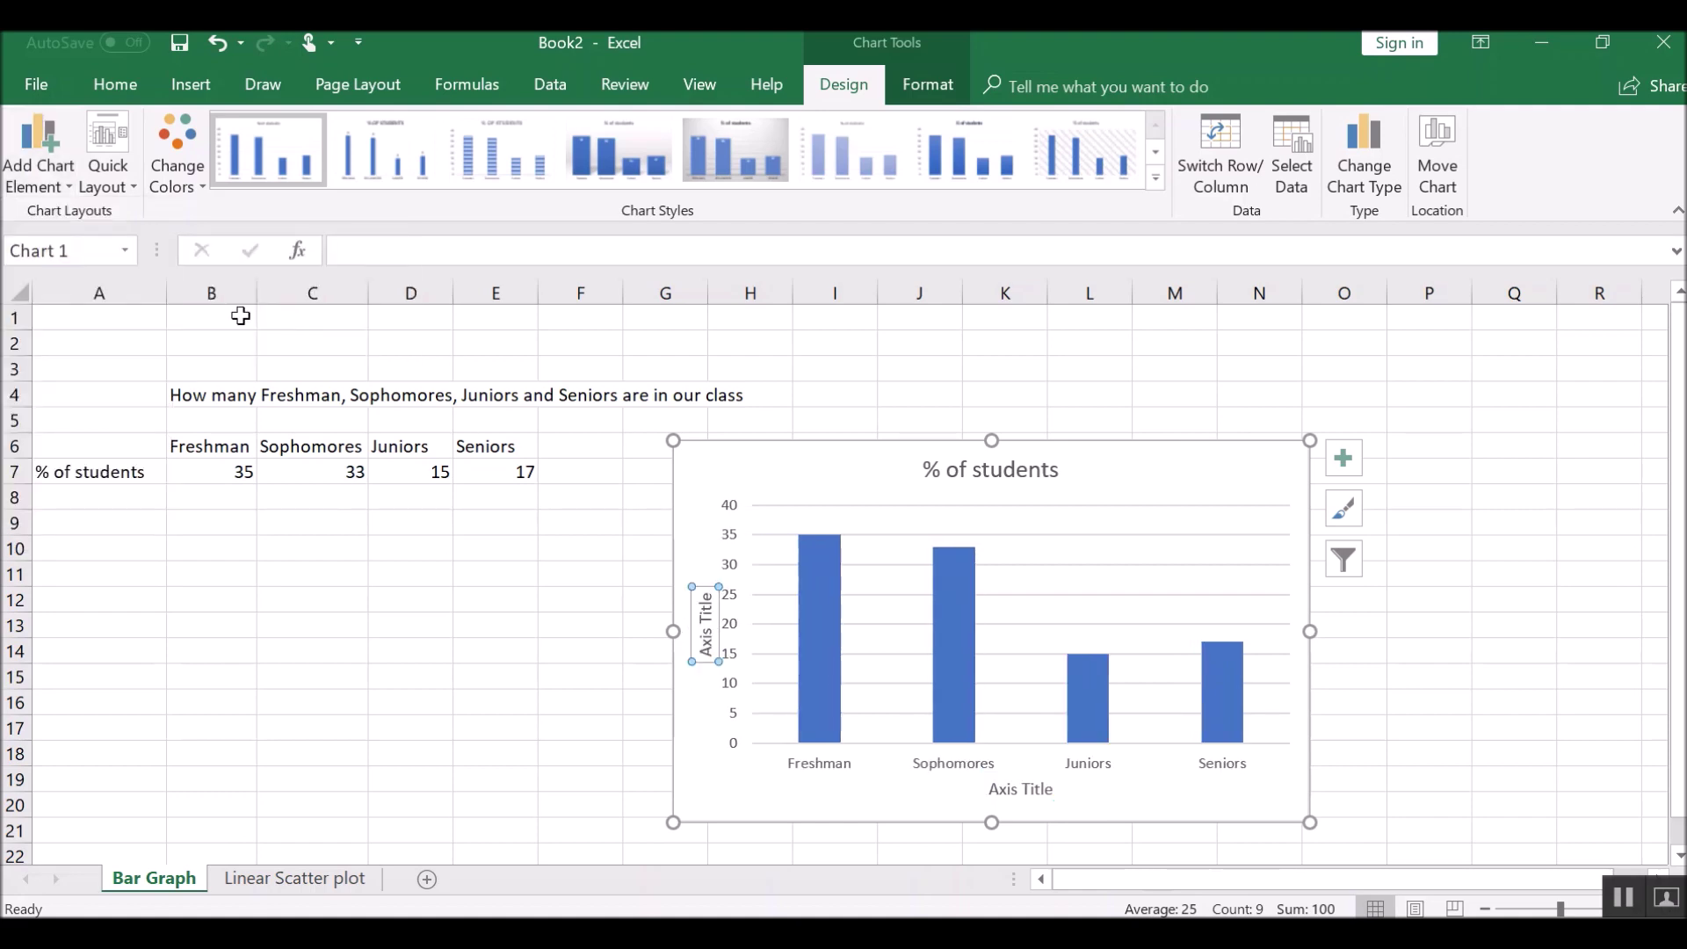
Label the vertical axis '% of Students' and the horizontal axis 'Distribution of Grade Level'
{"action": "double_click", "coordinate": [707, 646]}
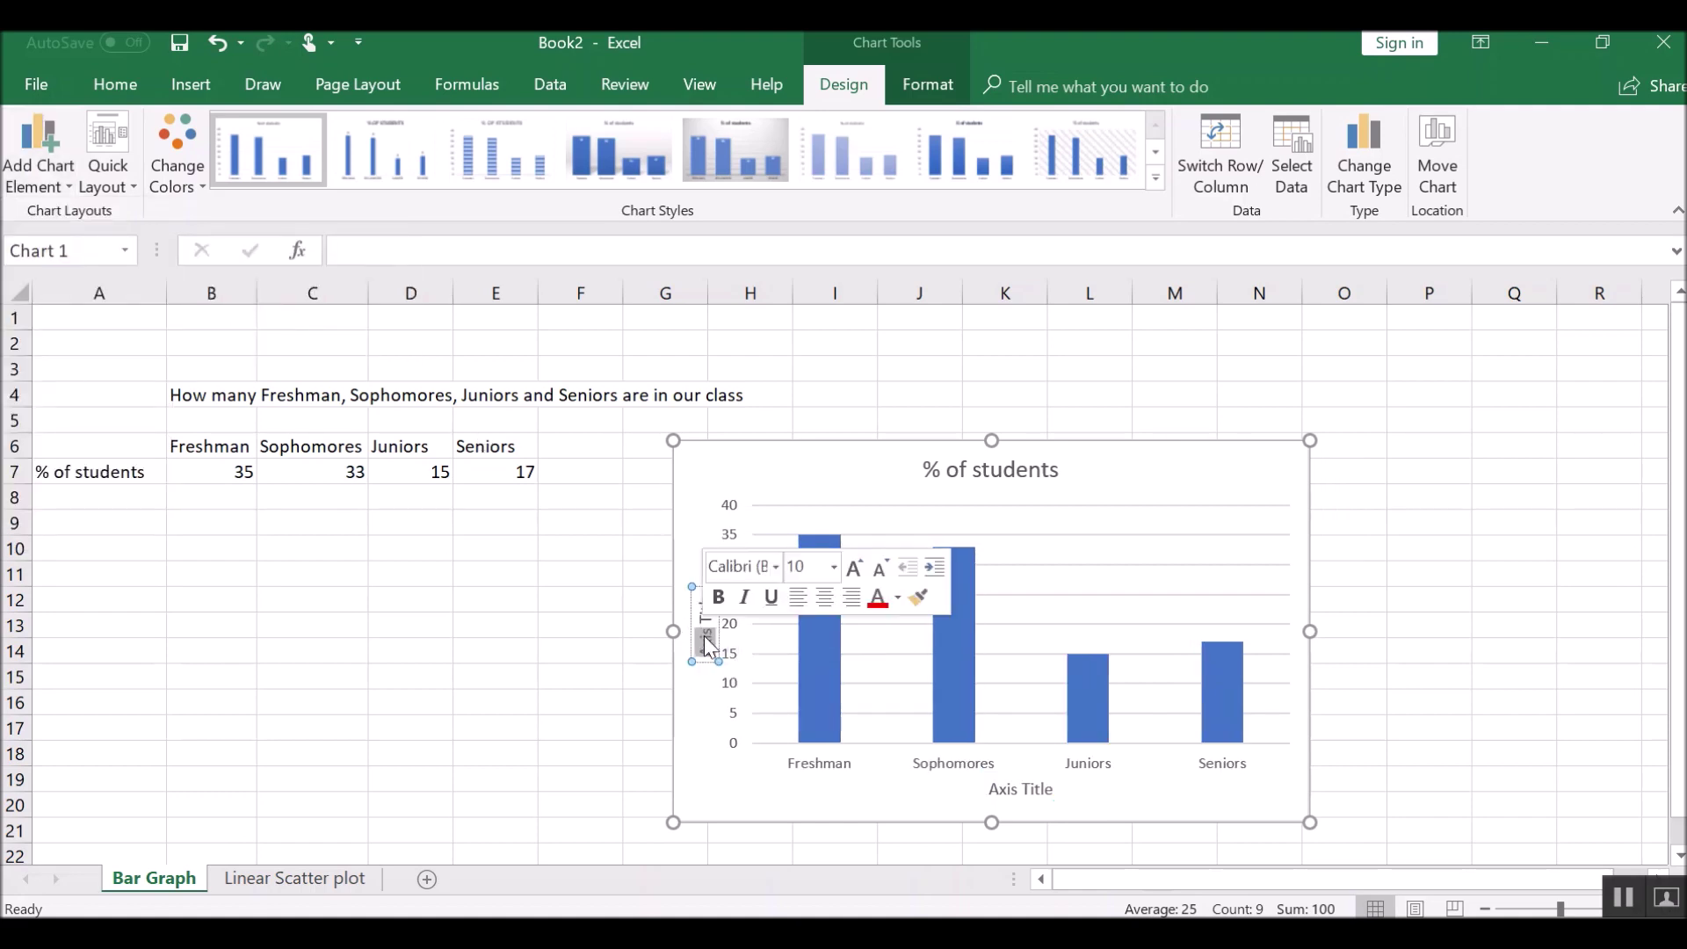
{"action": "key", "text": "Delete"}
{"action": "key", "text": "Delete"}
{"action": "key", "text": "Delete"}
{"action": "key", "text": "Delete"}
{"action": "key", "text": "Delete"}
{"action": "key", "text": "Delete"}
{"action": "key", "text": "Delete"}
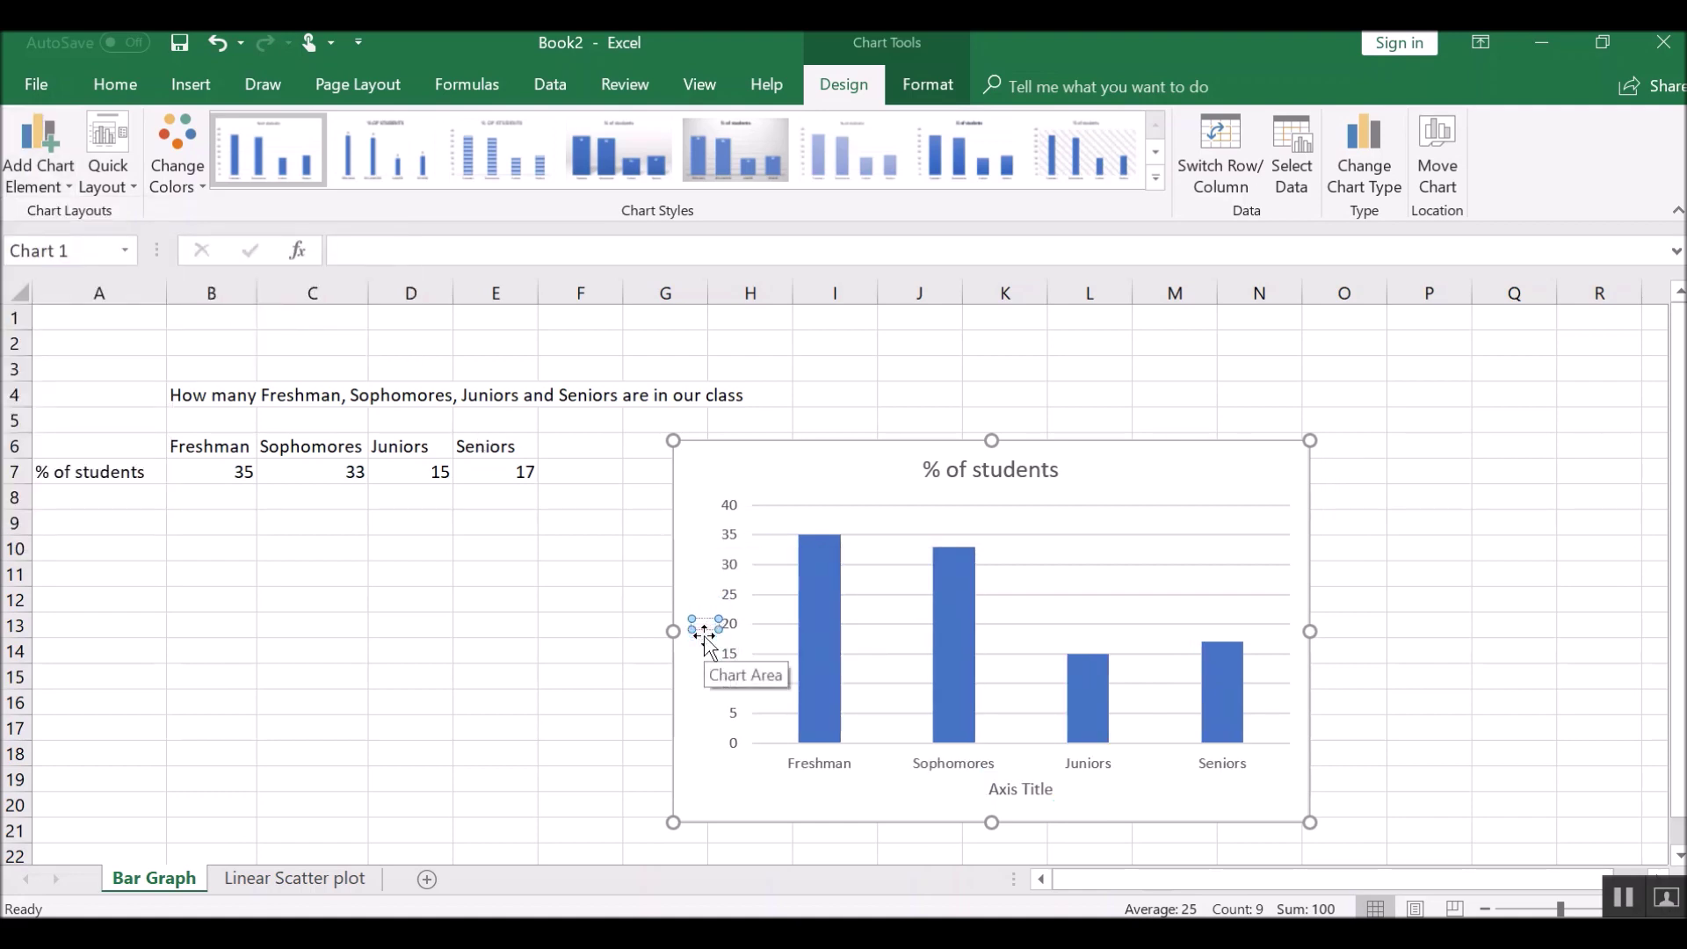
{"action": "type", "text": "% of Stu"}
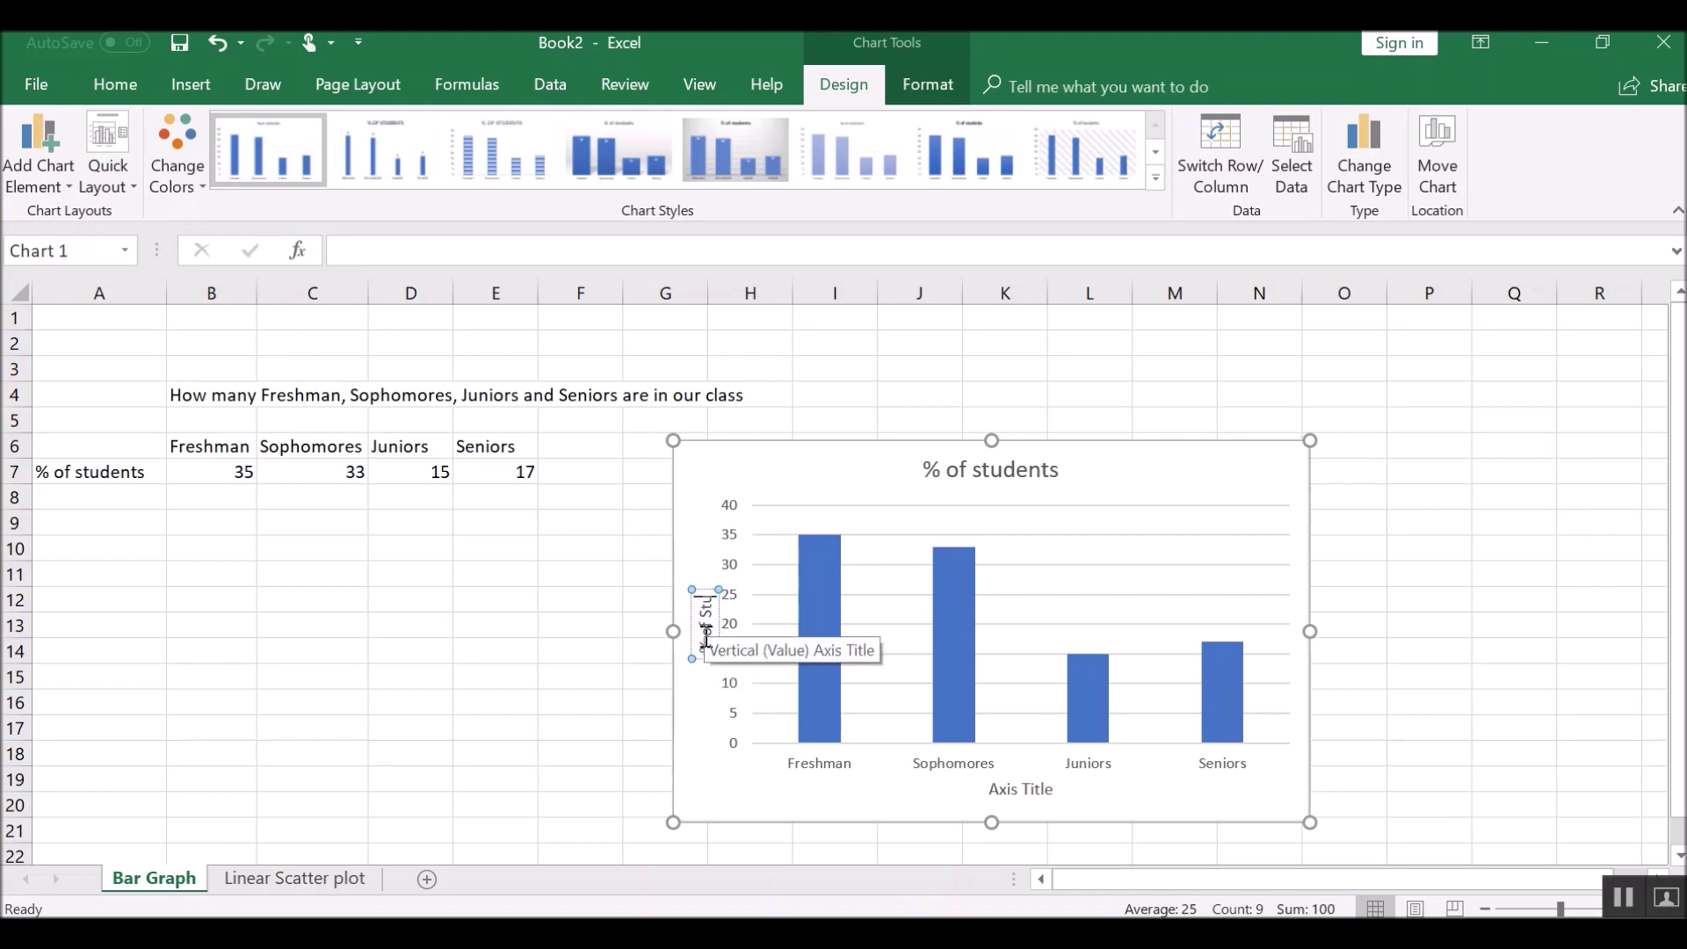
{"action": "type", "text": "dents"}
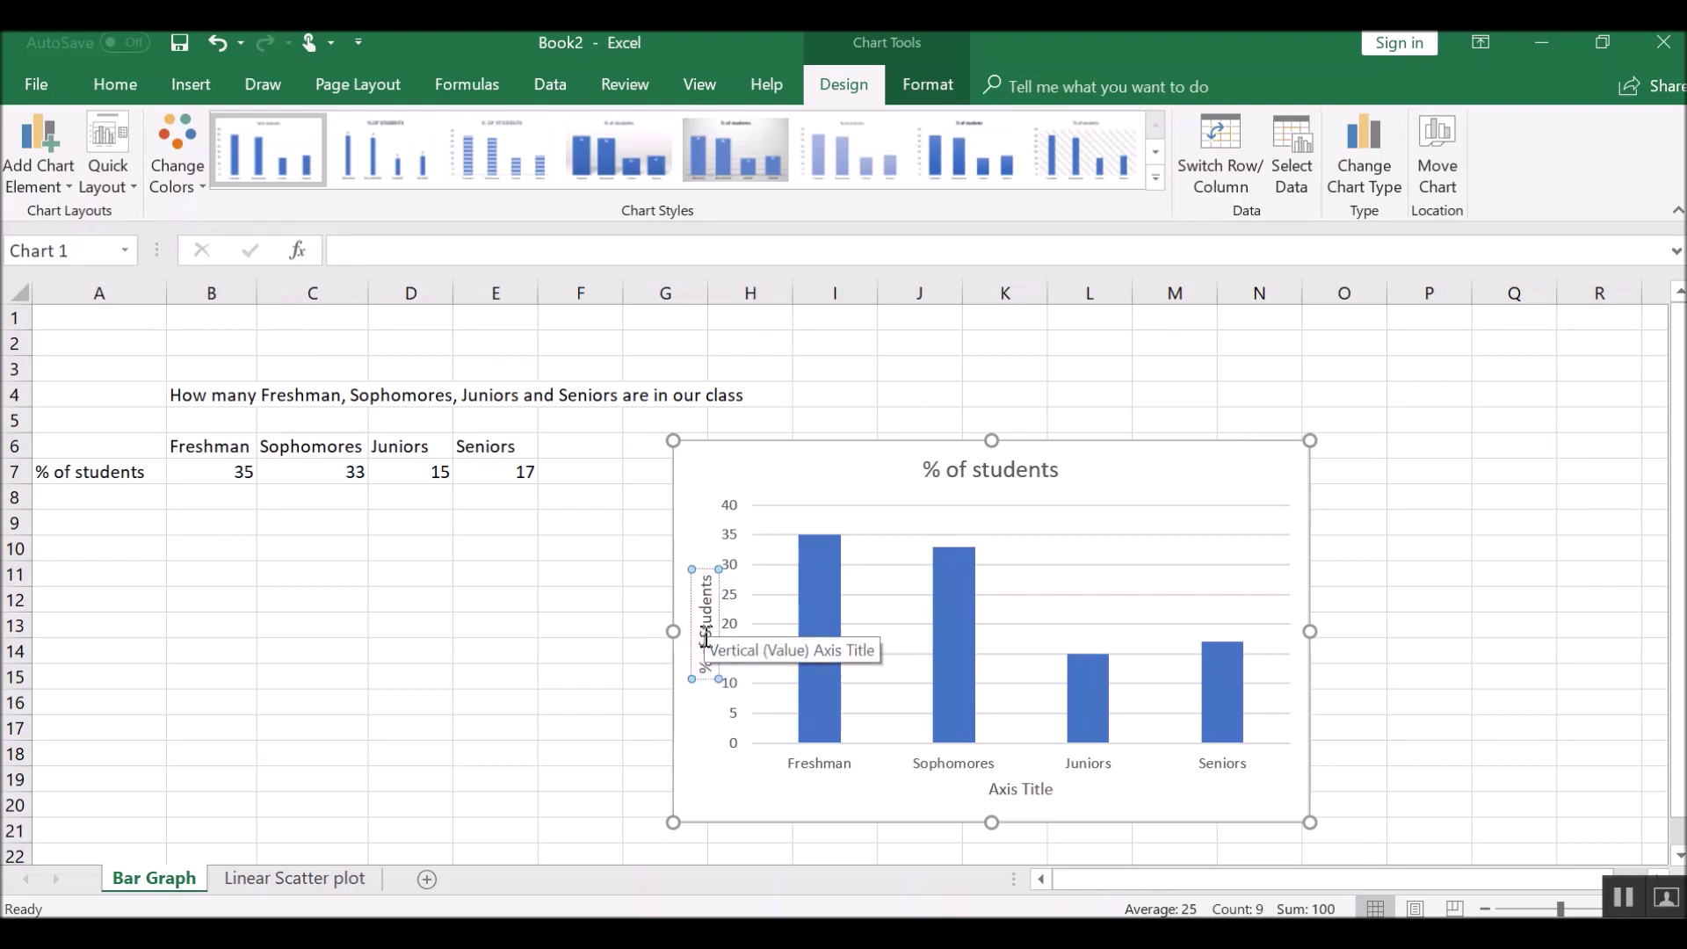
{"action": "left_click", "coordinate": [1029, 789]}
{"action": "left_click_drag", "start_coordinate": [1054, 789], "coordinate": [986, 786]}
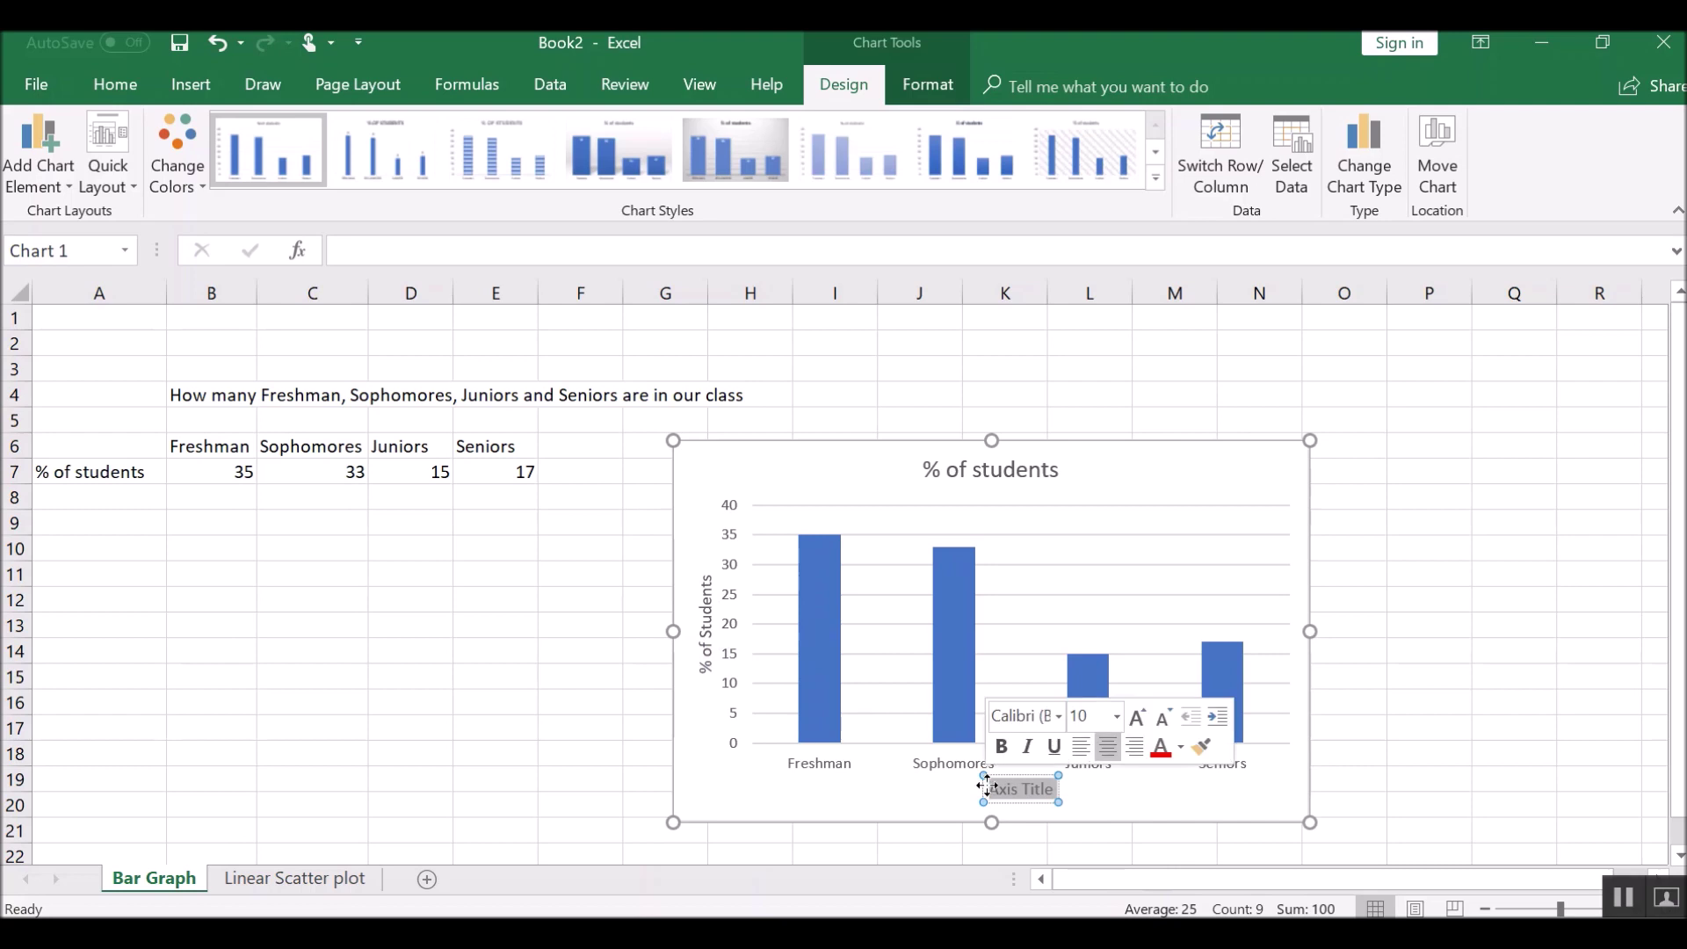
{"action": "type", "text": "Dist"}
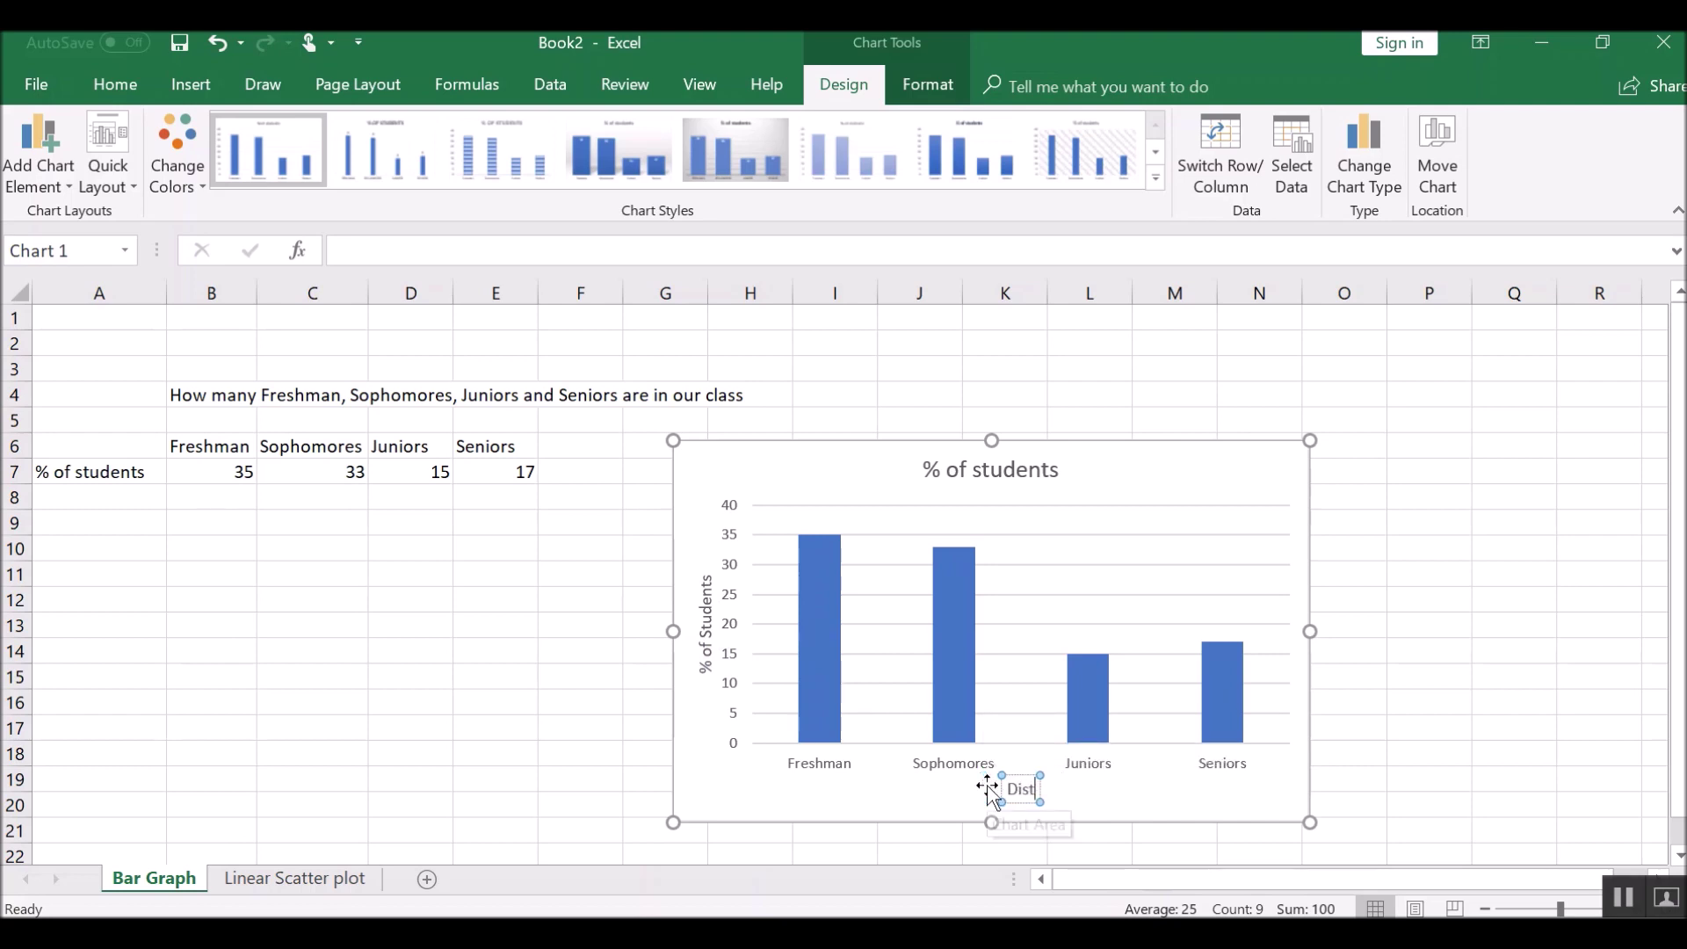
{"action": "type", "text": "ribution"}
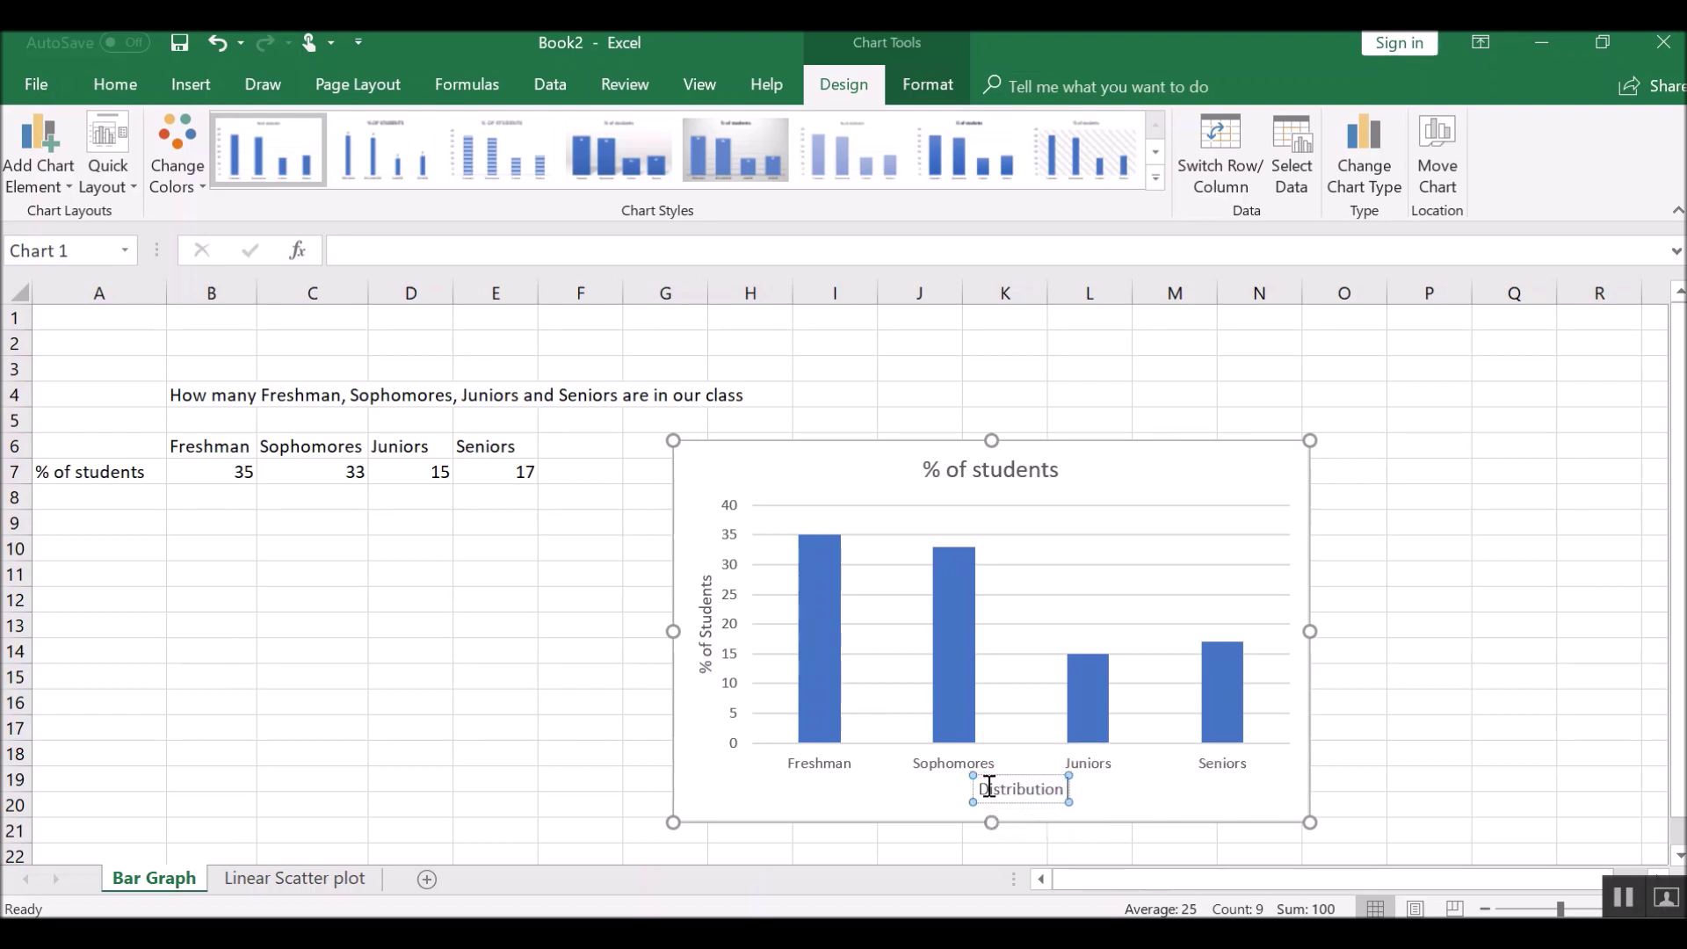
{"action": "type", "text": " of Crade Leve"}
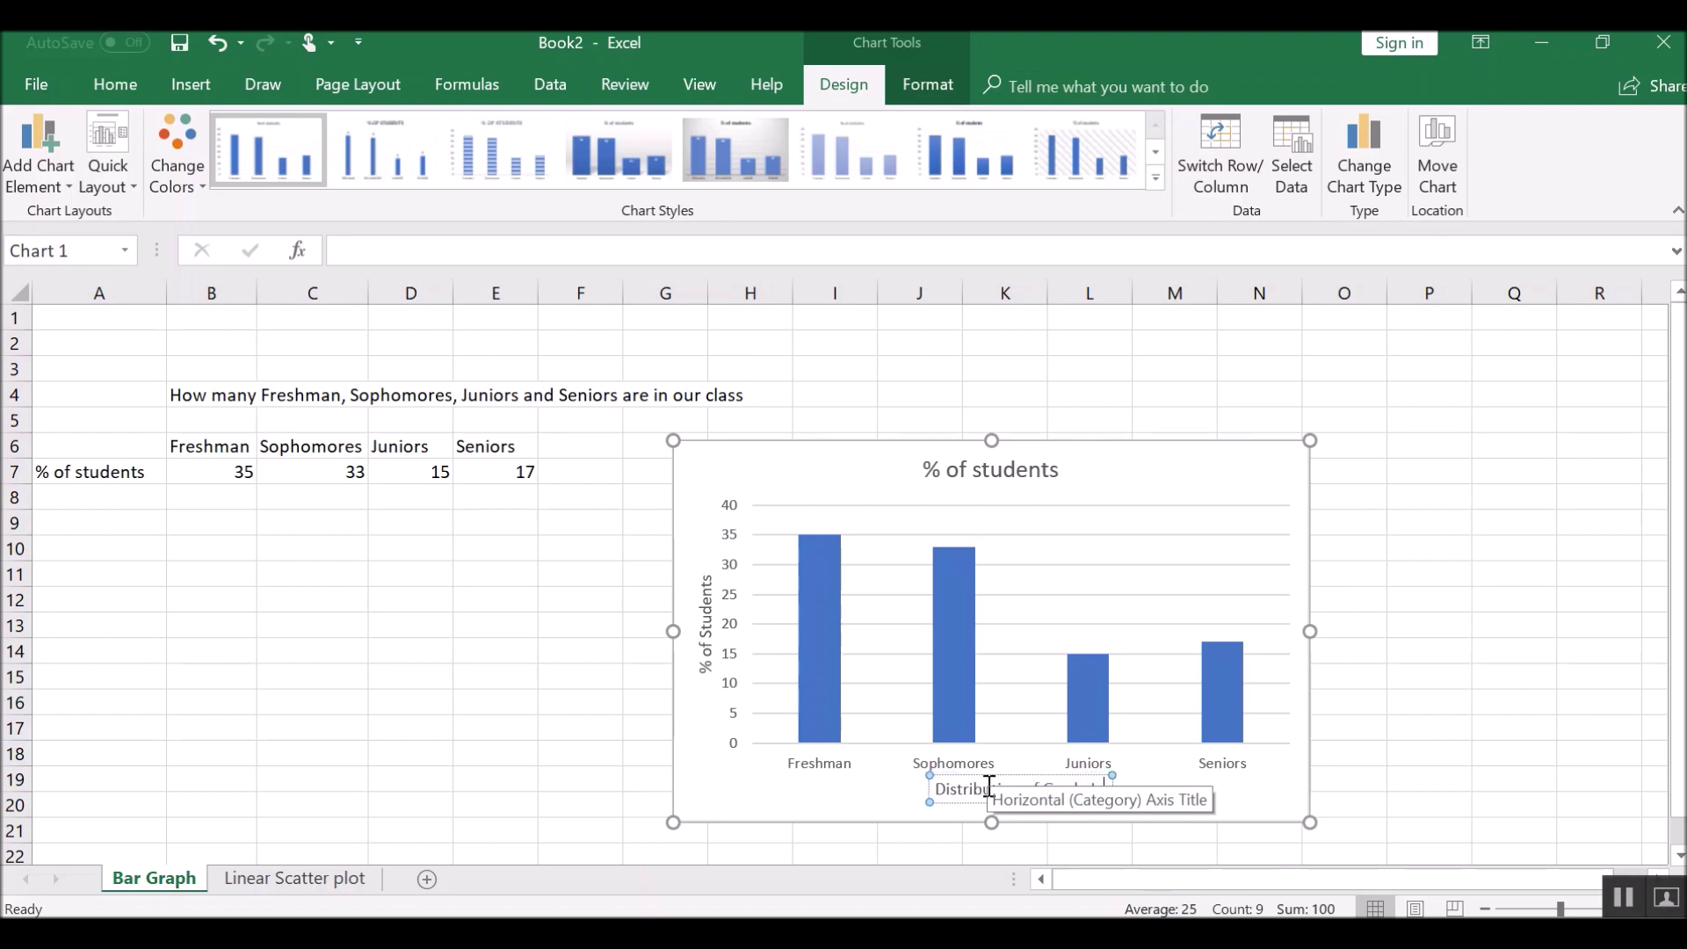
{"action": "type", "text": "l"}
{"action": "left_click", "coordinate": [1513, 650]}
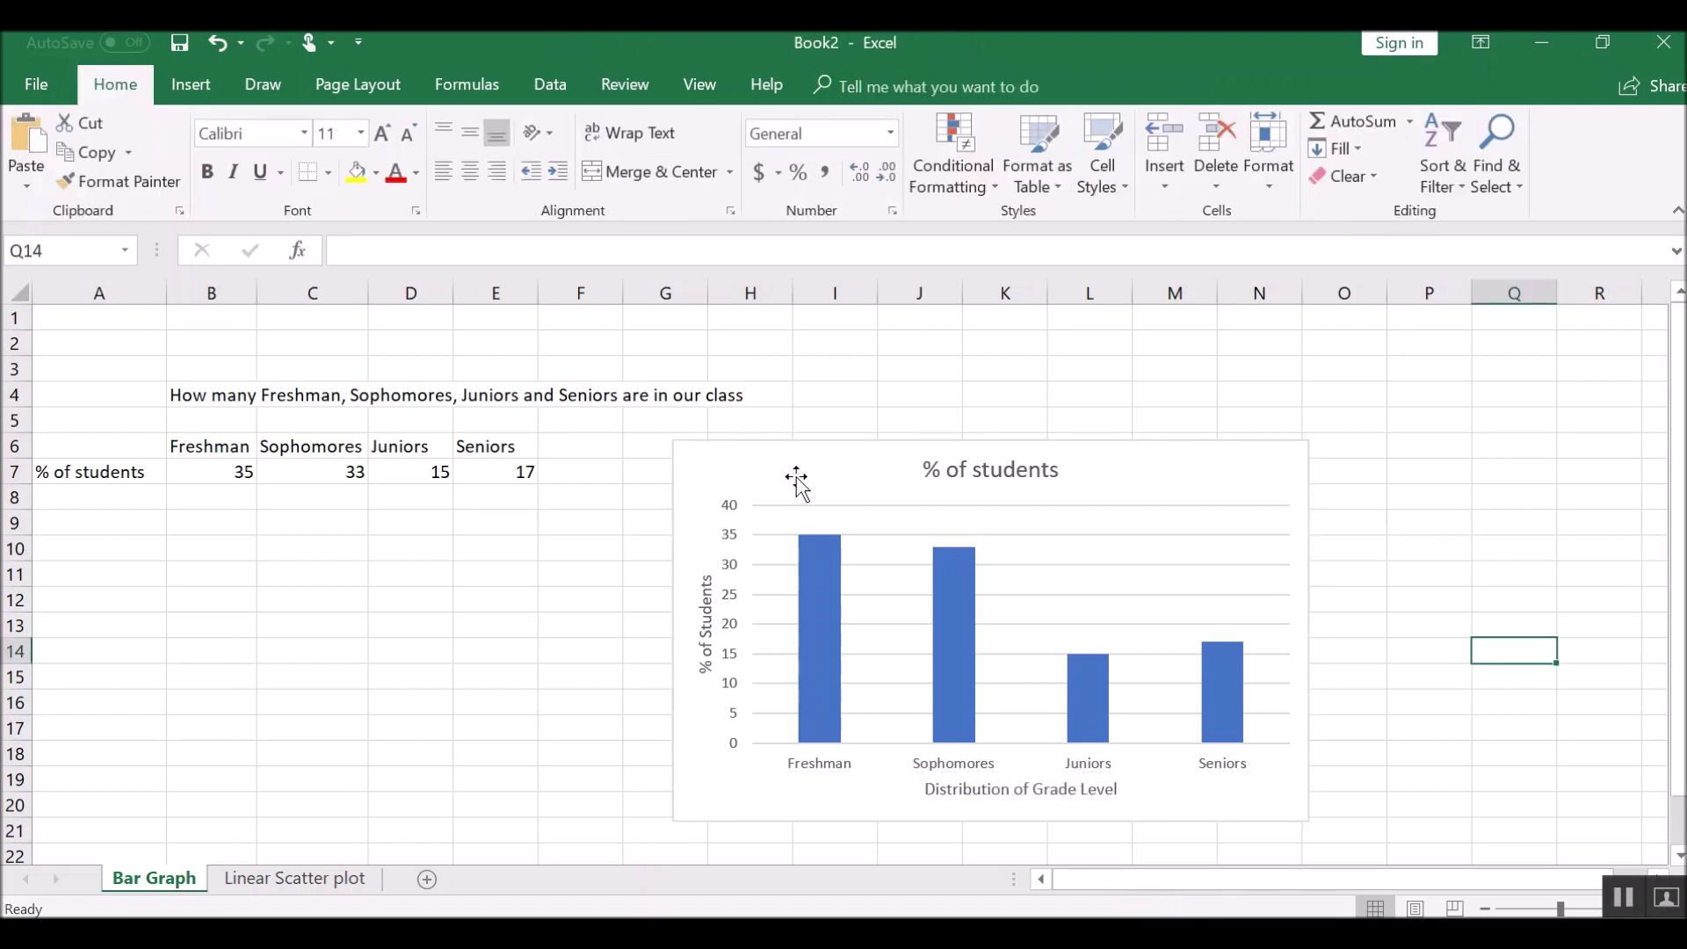
Replace the '% of students' title with 'Distribution of Students in CHM 2045' and shift the chart left
{"action": "left_click", "coordinate": [1002, 474]}
{"action": "double_click", "coordinate": [1055, 468]}
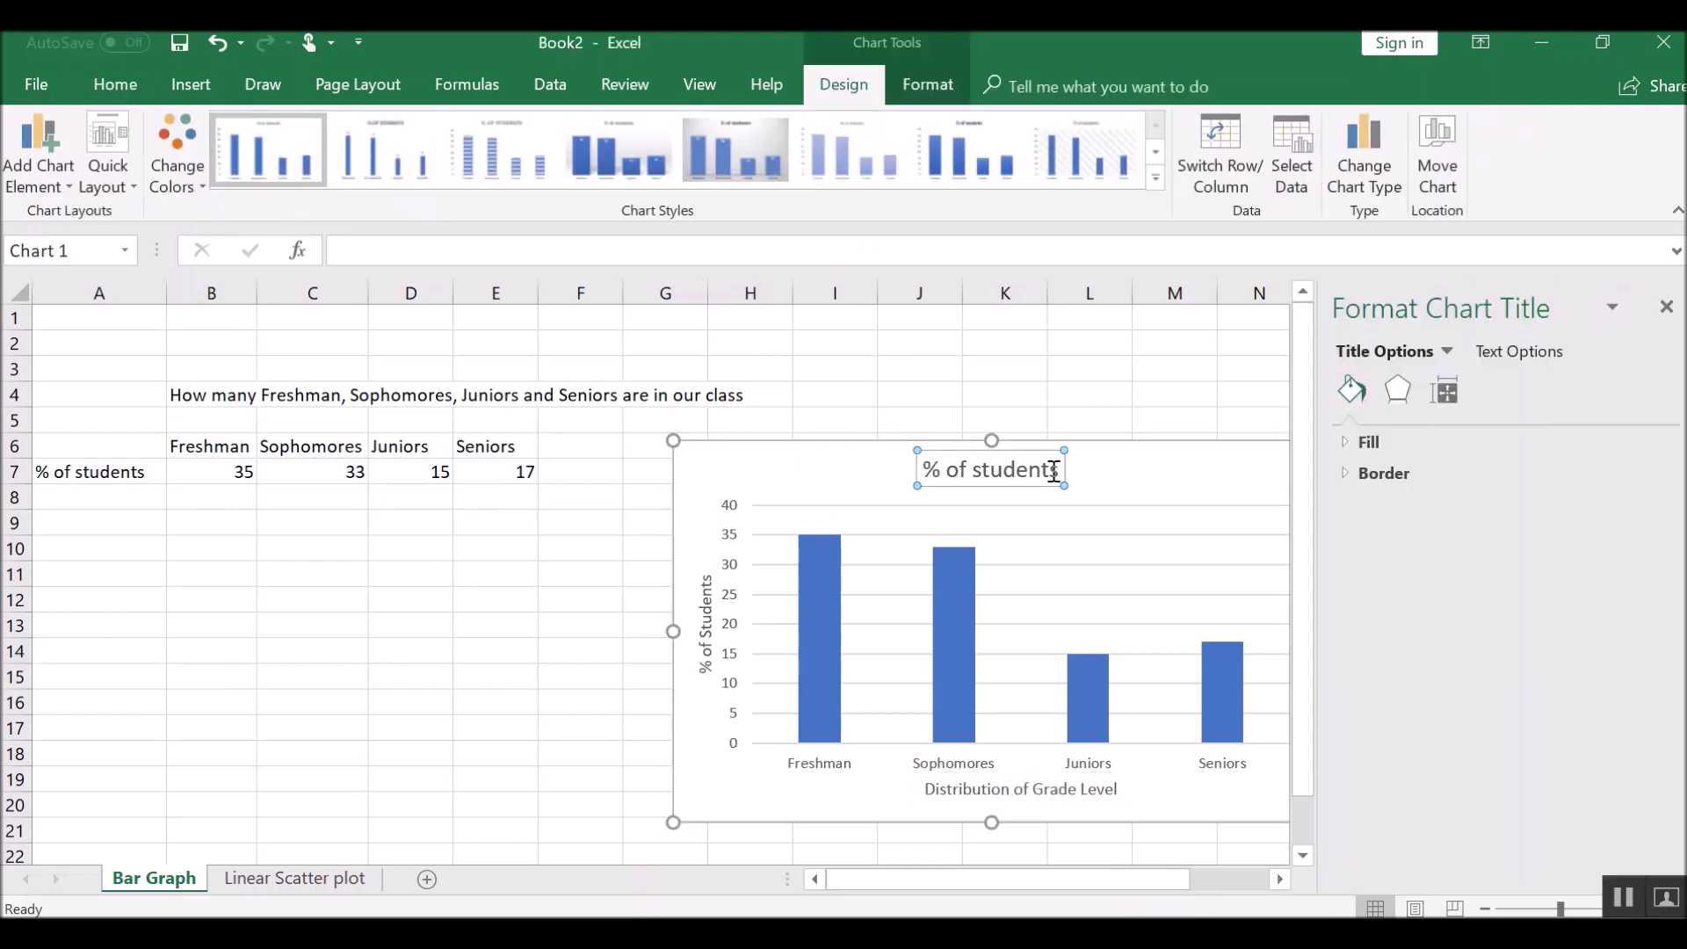
{"action": "left_click_drag", "start_coordinate": [1054, 468], "coordinate": [930, 472]}
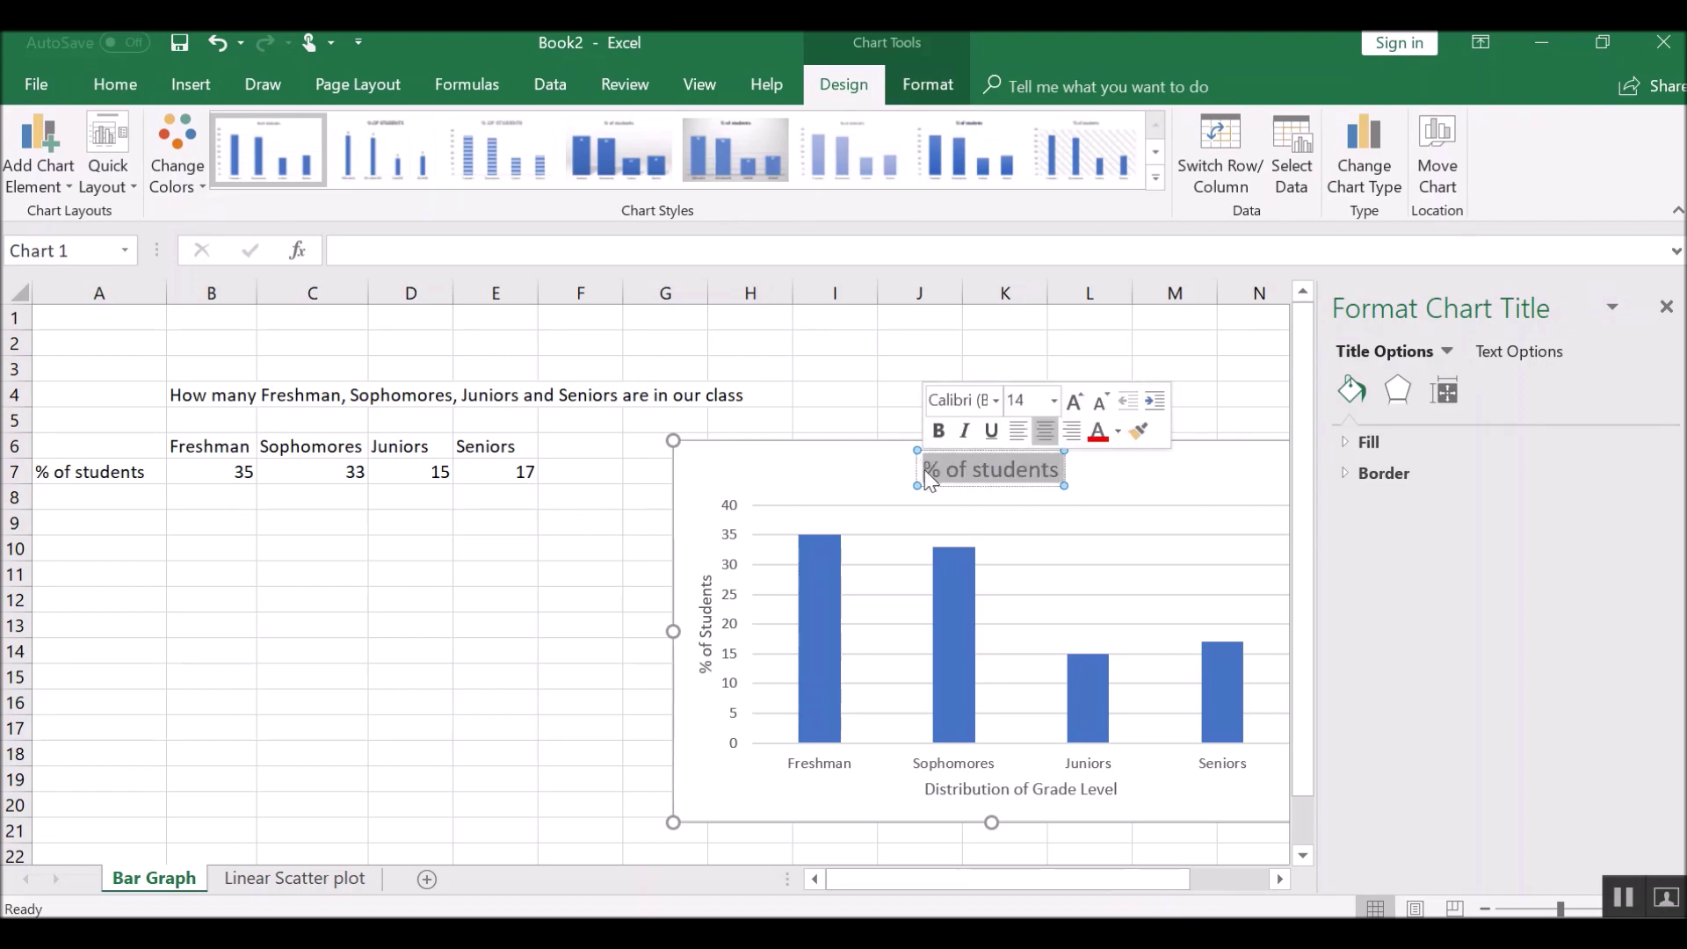
{"action": "type", "text": "Distribut"}
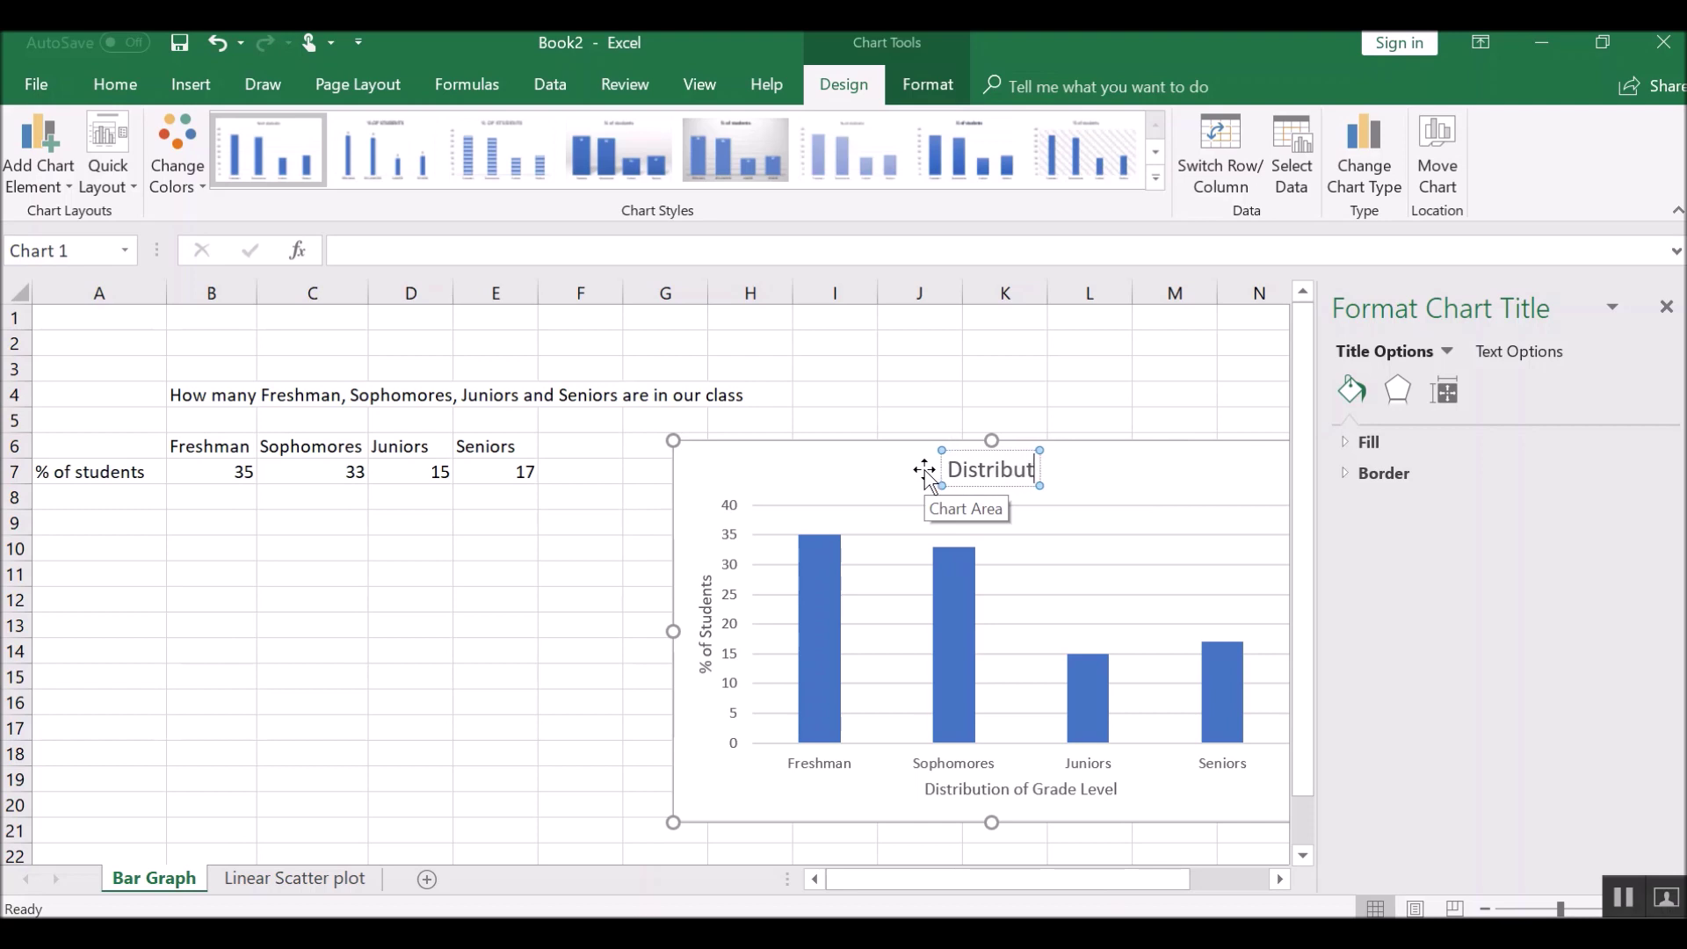
{"action": "type", "text": "ion of Stuen"}
{"action": "key", "text": "BackSpace"}
{"action": "key", "text": "BackSpace"}
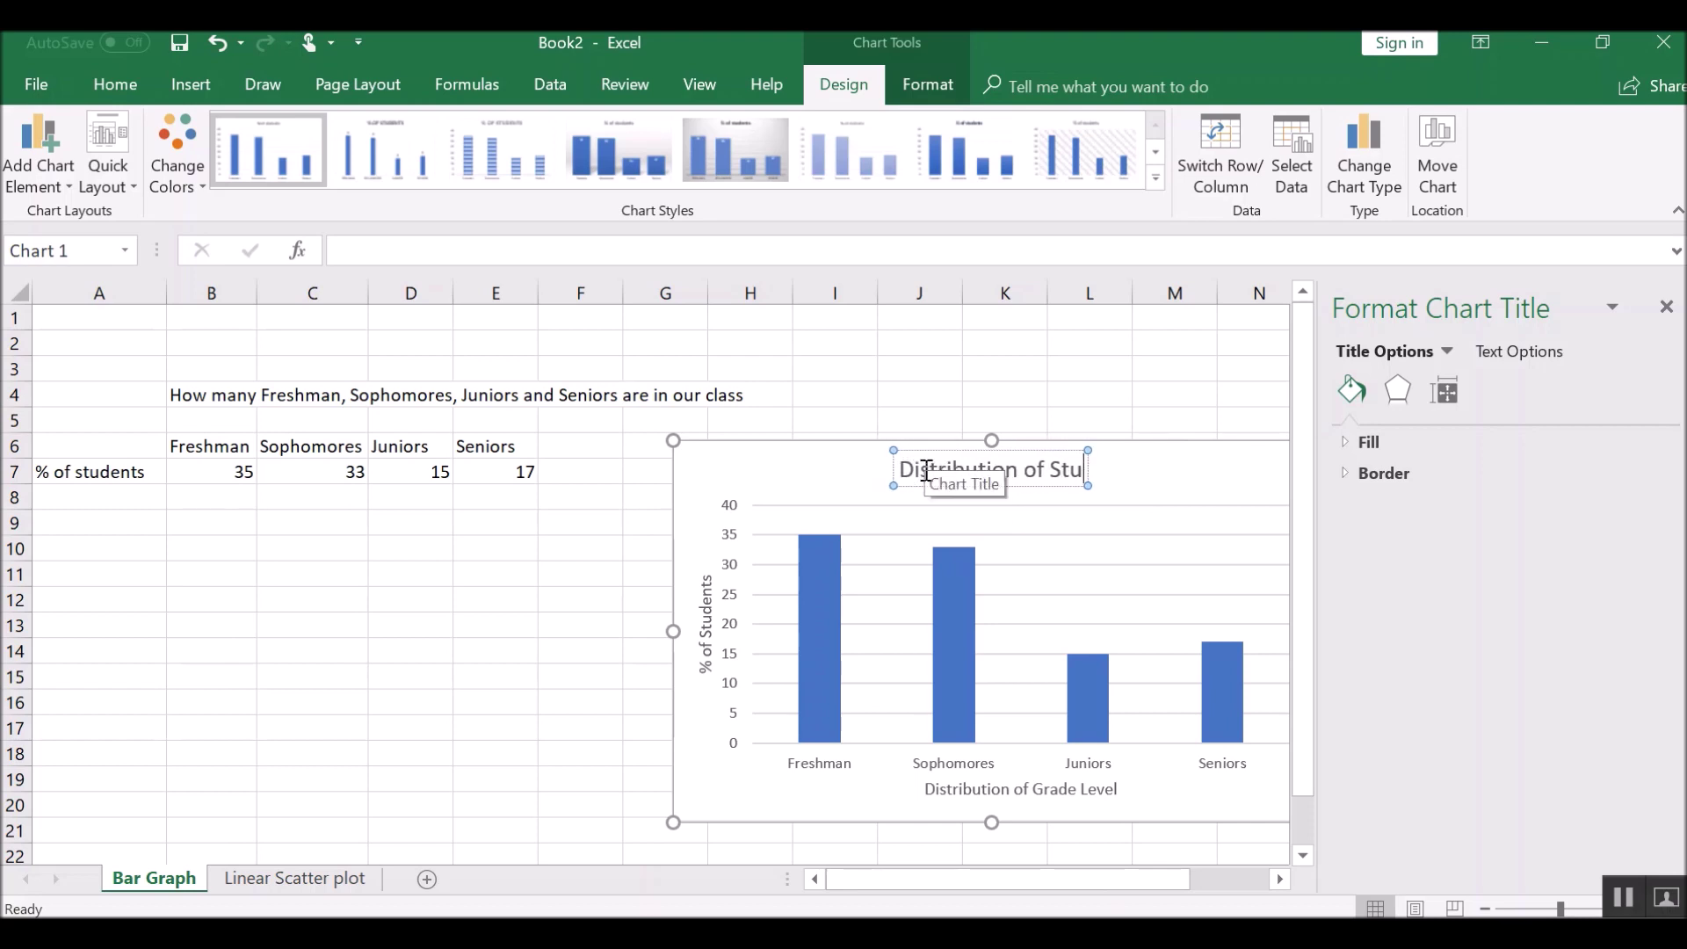
{"action": "type", "text": "dents in CHM 2"}
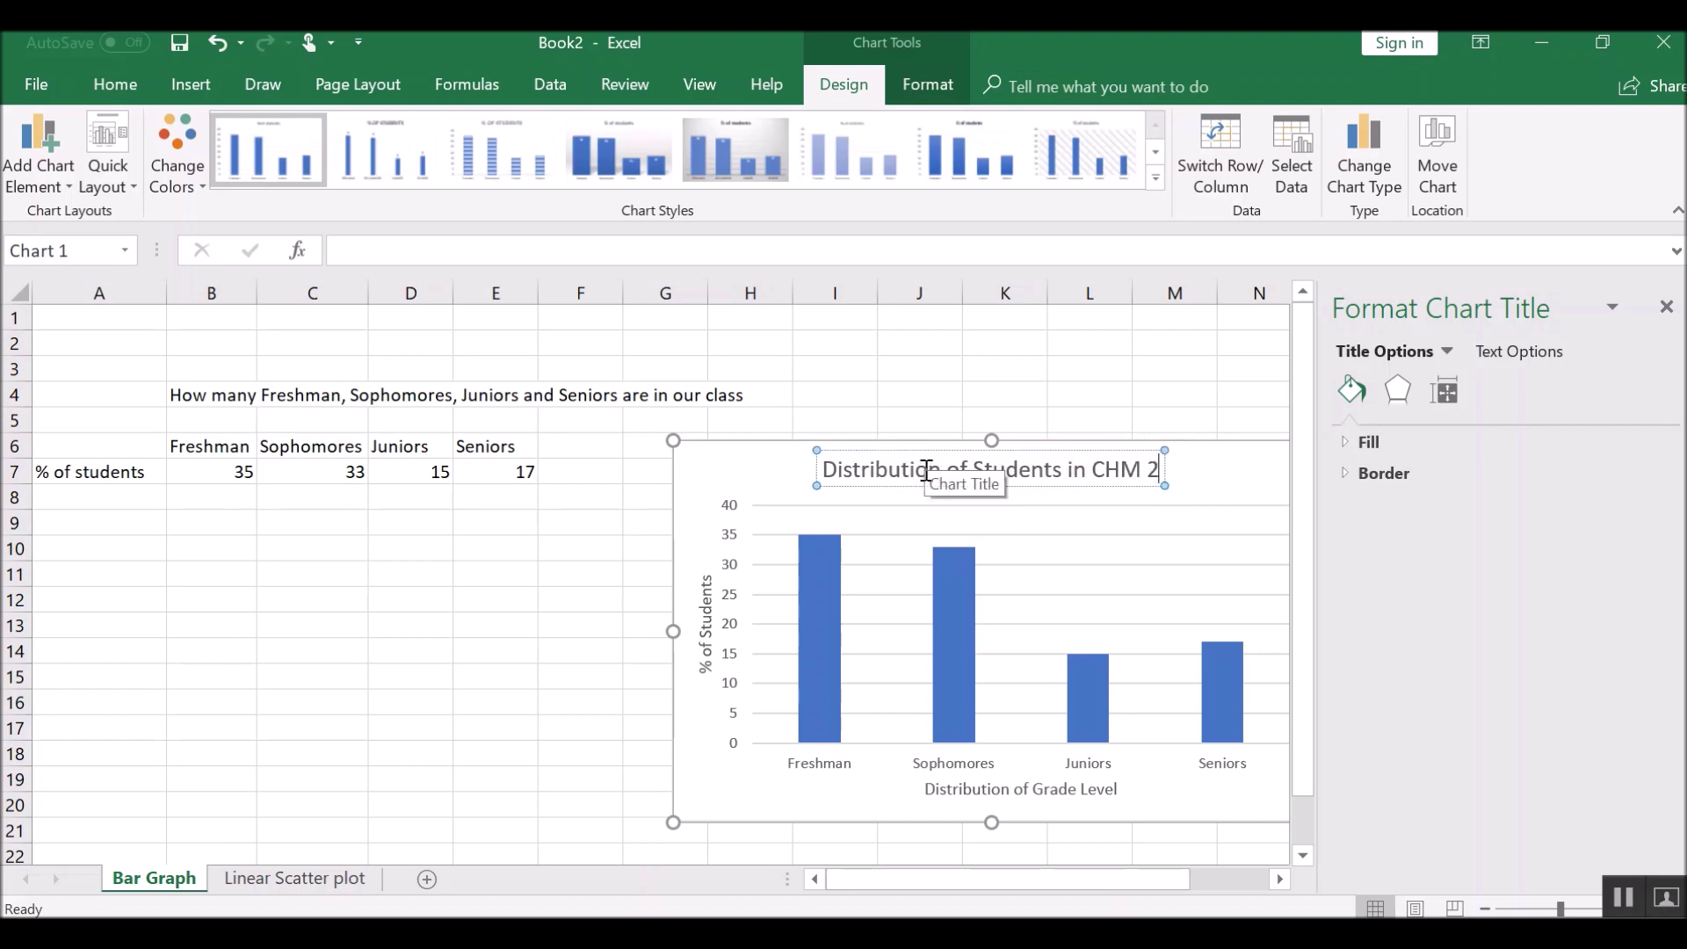
{"action": "type", "text": "045"}
{"action": "left_click_drag", "start_coordinate": [729, 456], "coordinate": [590, 459]}
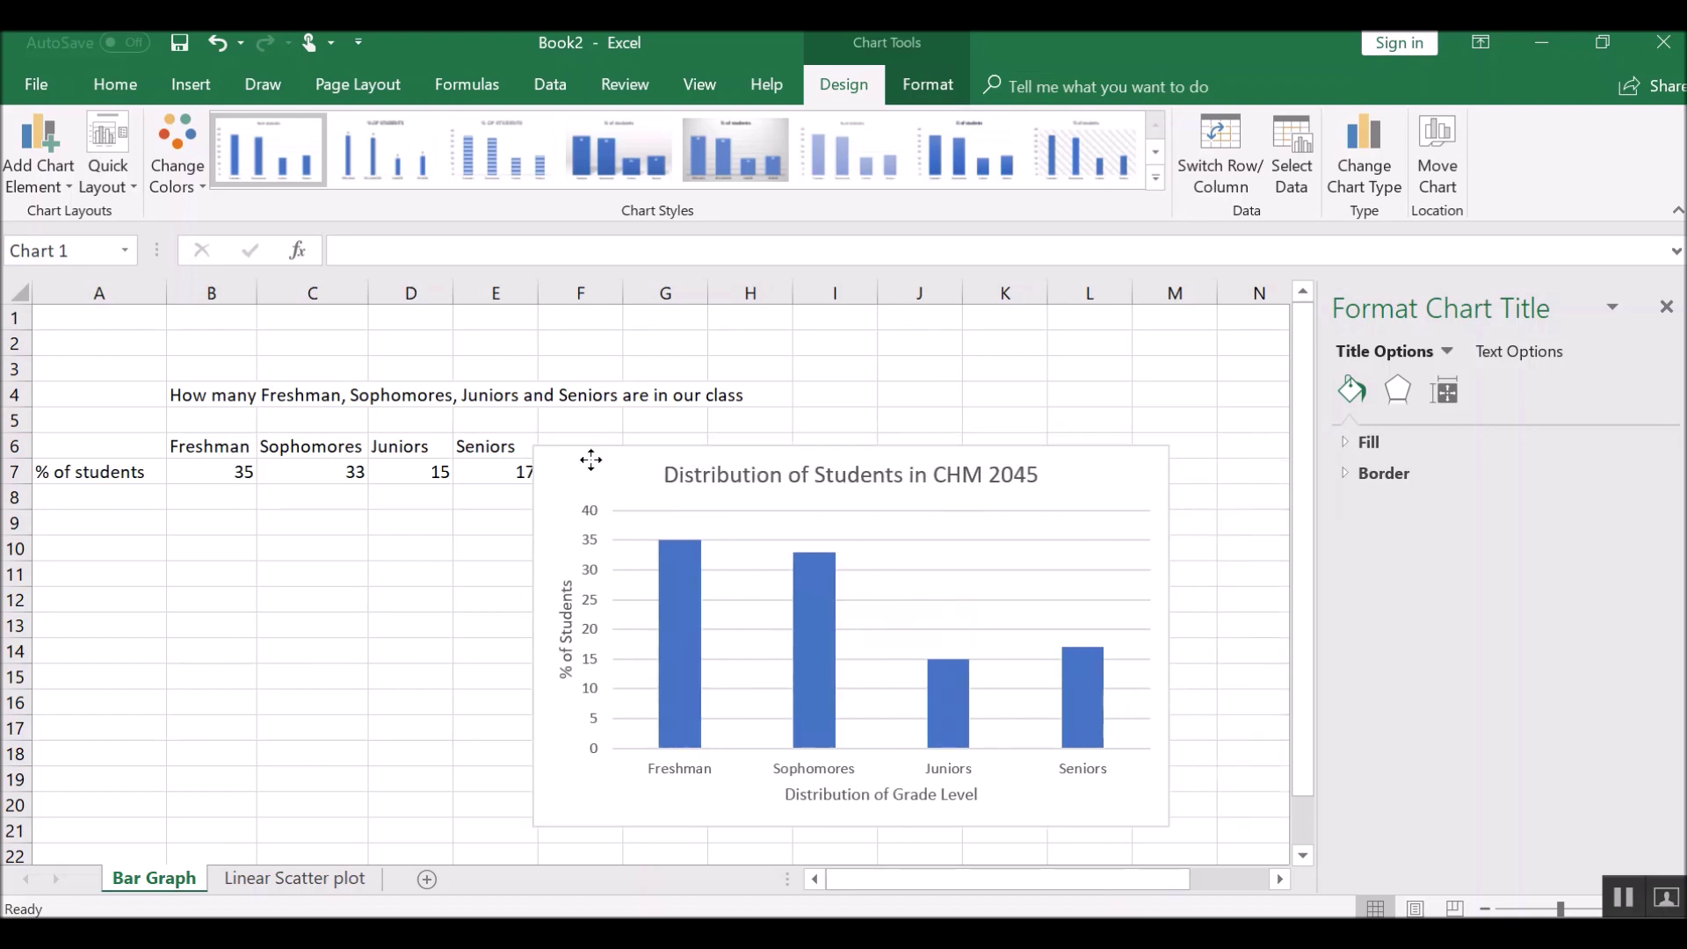
Make the column chart narrower from its top-right corner
{"action": "left_click", "coordinate": [1058, 399]}
{"action": "left_click", "coordinate": [1143, 477]}
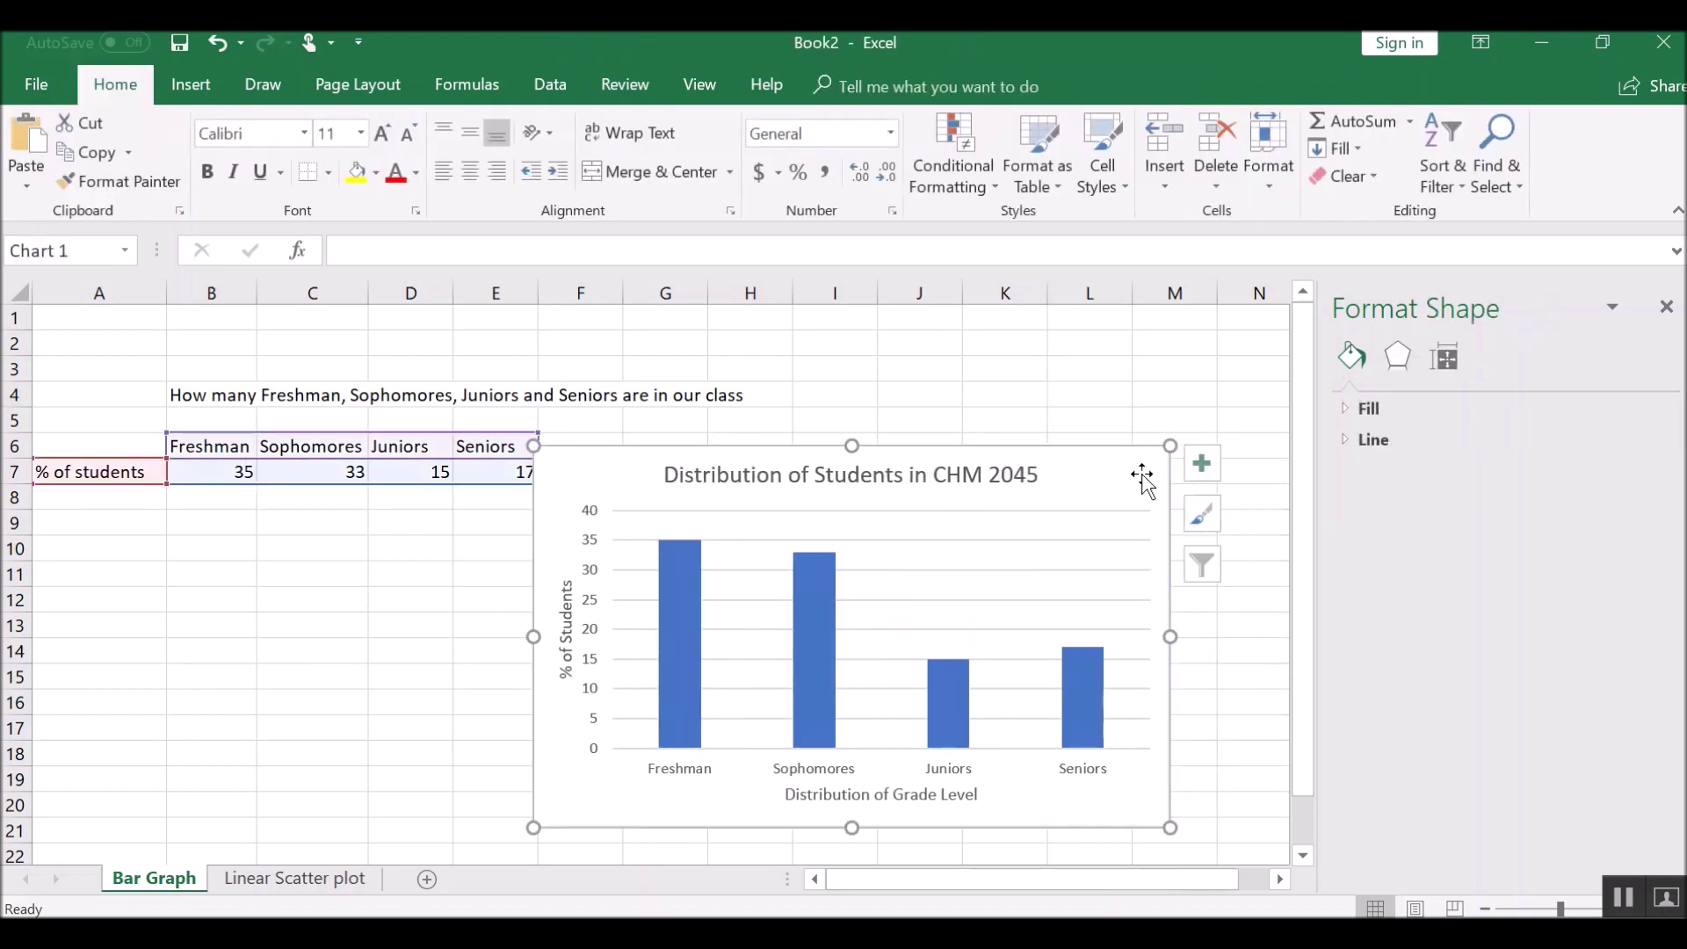
{"action": "left_click_drag", "start_coordinate": [1170, 446], "coordinate": [1005, 440]}
Enlarge both axis label fonts to 10.5 pt and delete the major gridlines
{"action": "left_click", "coordinate": [842, 775]}
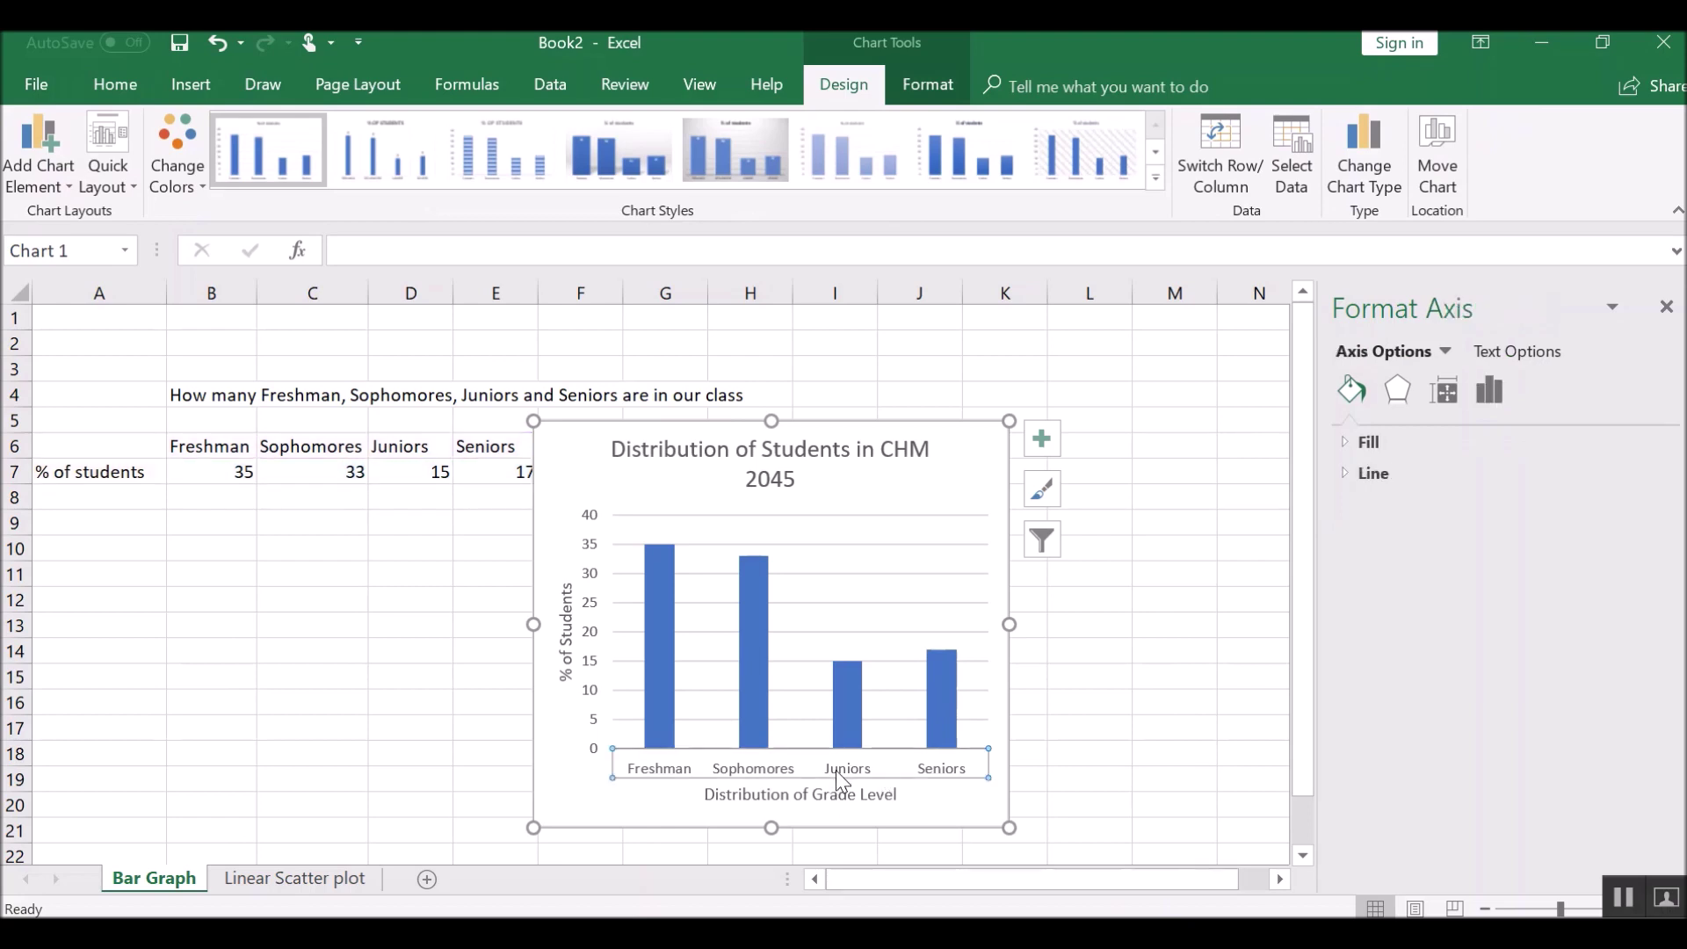
{"action": "left_click", "coordinate": [115, 84]}
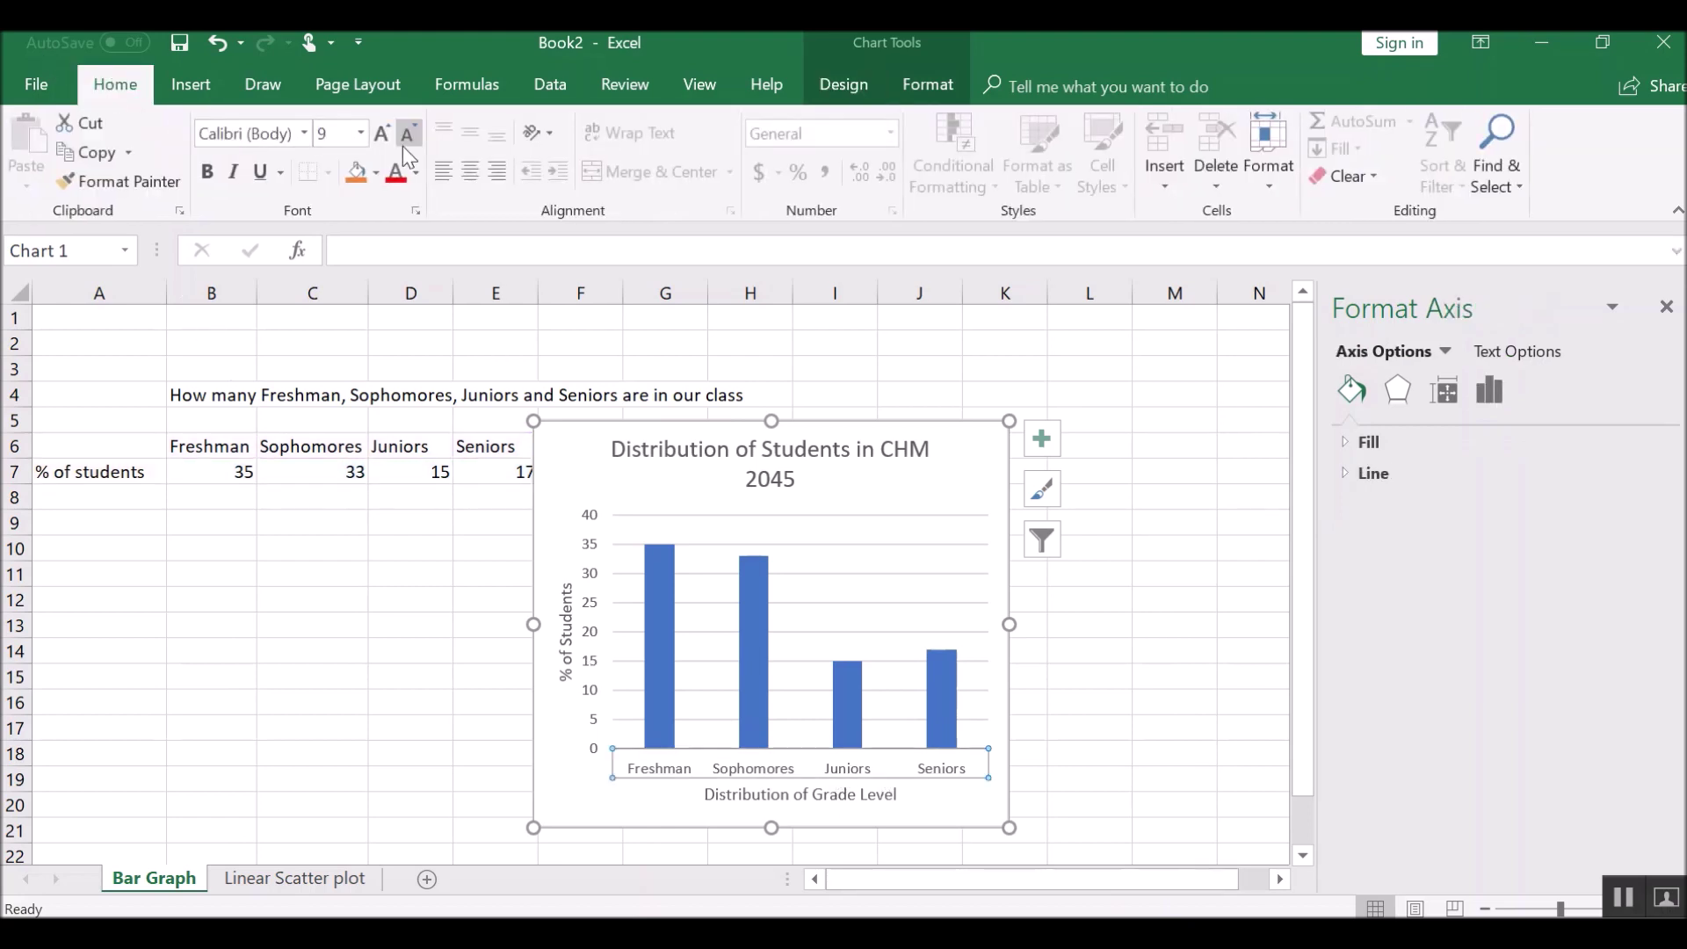
{"action": "left_click", "coordinate": [380, 134]}
{"action": "left_click", "coordinate": [380, 137]}
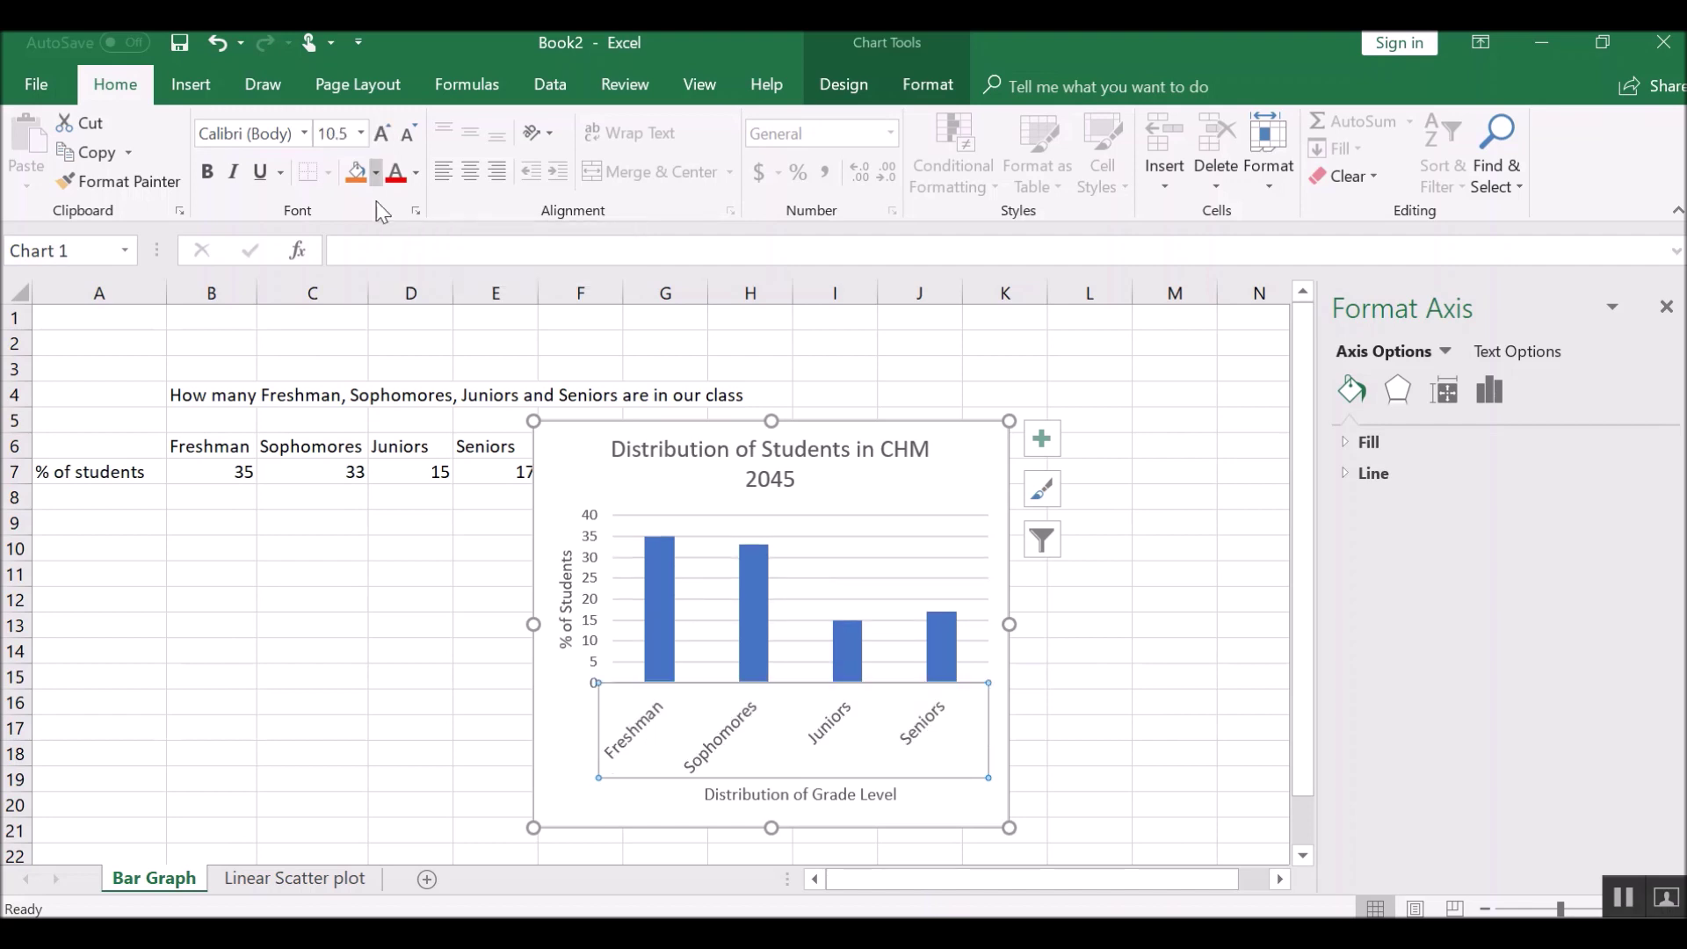
{"action": "left_click", "coordinate": [595, 645]}
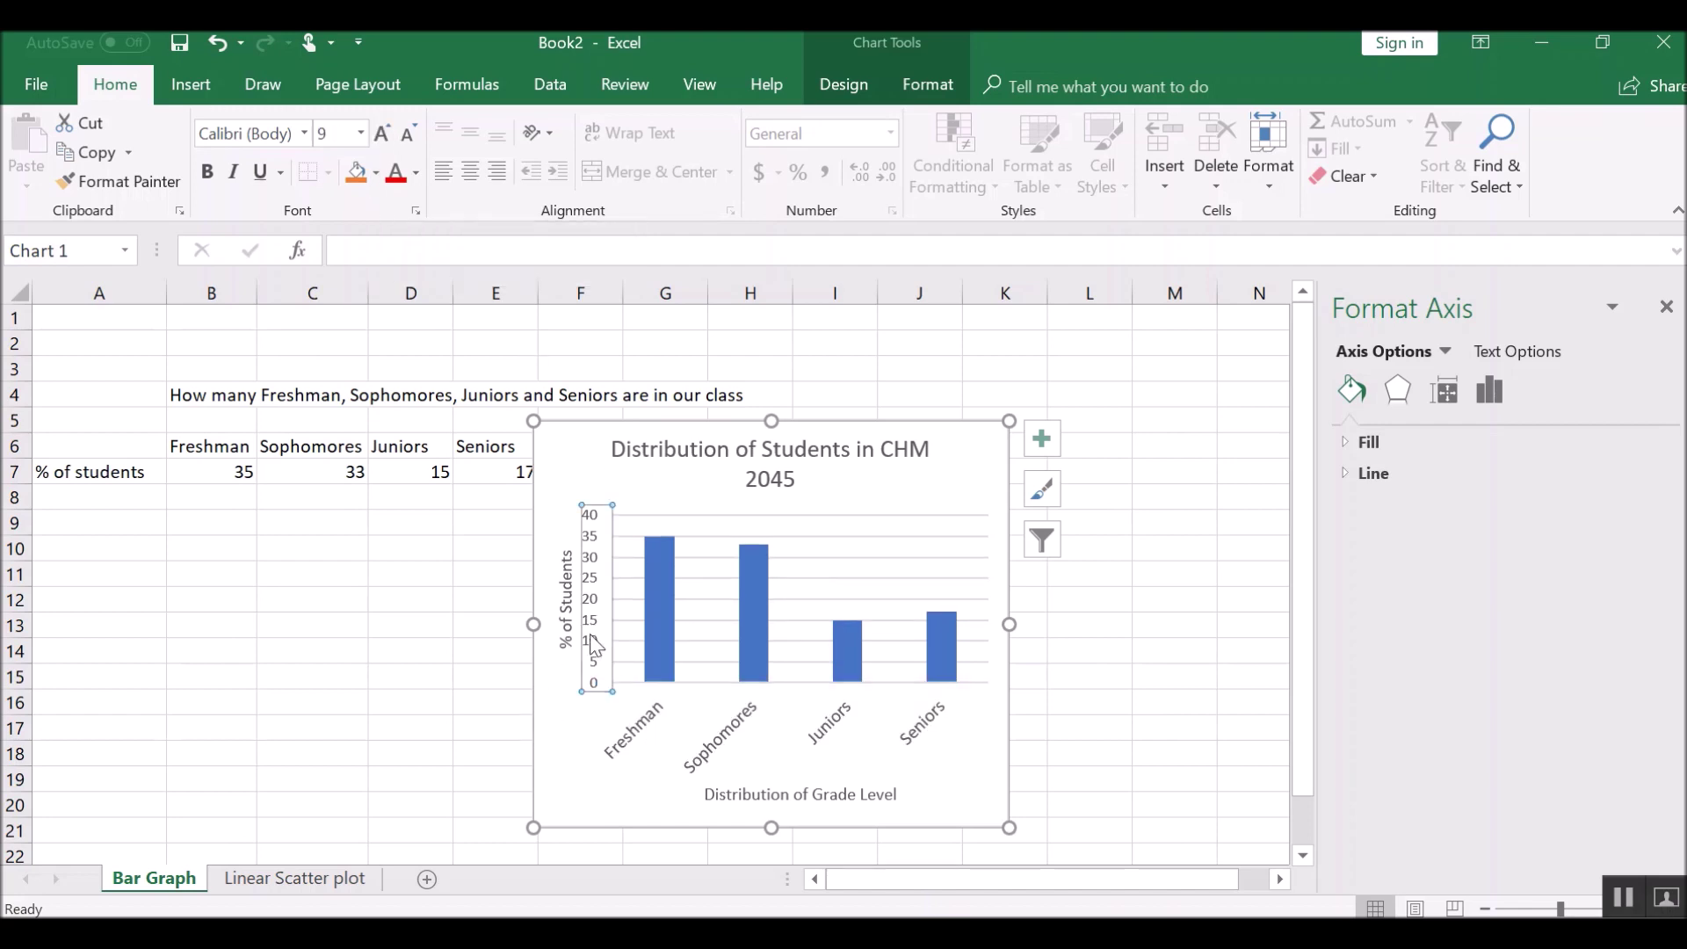
{"action": "left_click", "coordinate": [380, 135]}
{"action": "left_click", "coordinate": [379, 134]}
{"action": "left_click", "coordinate": [846, 567]}
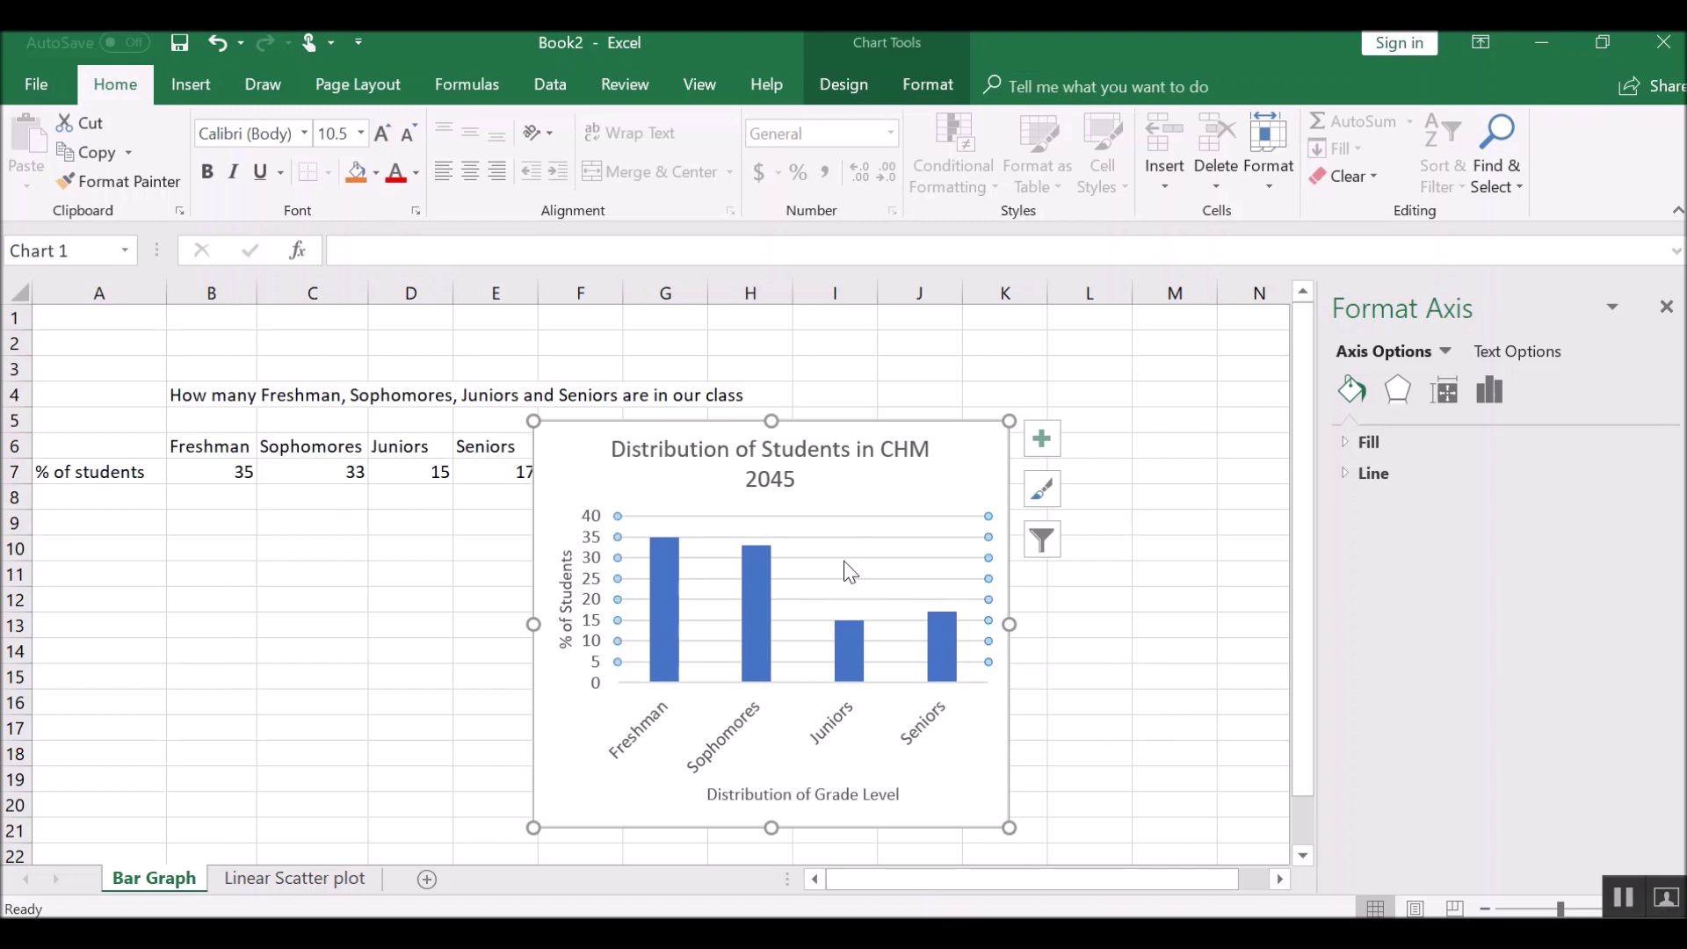
{"action": "key", "text": "Delete"}
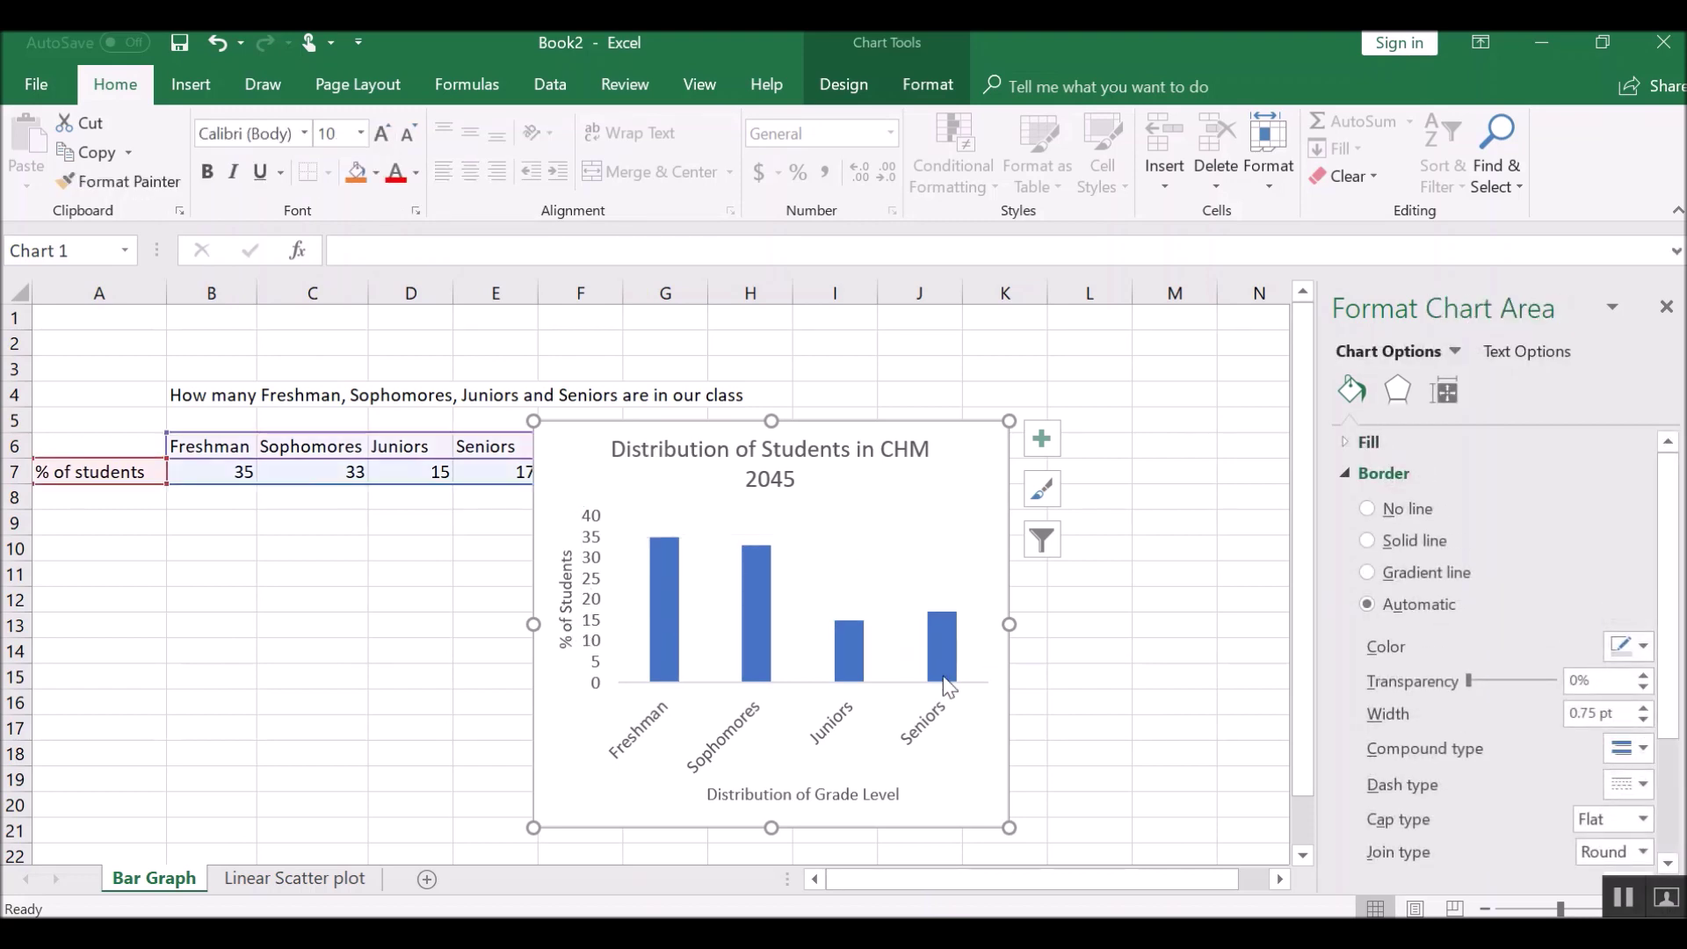
Fill the student distribution bars red, then switch to the Linear Scatter plot sheet
{"action": "left_click", "coordinate": [360, 645]}
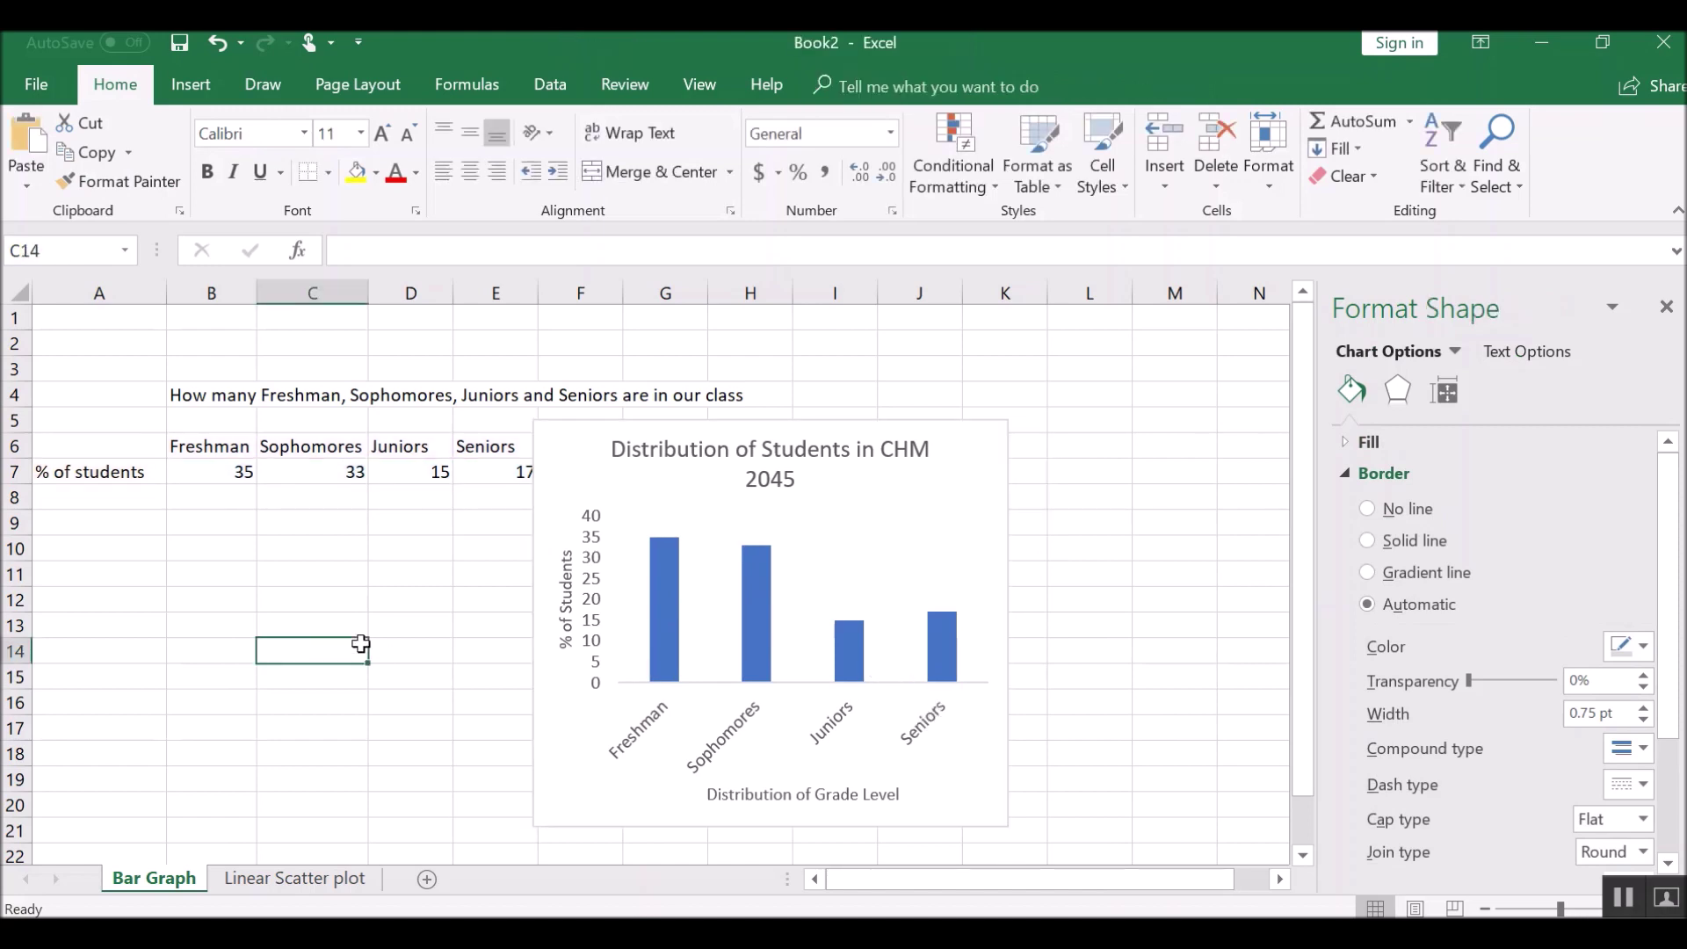
{"action": "left_click", "coordinate": [664, 654]}
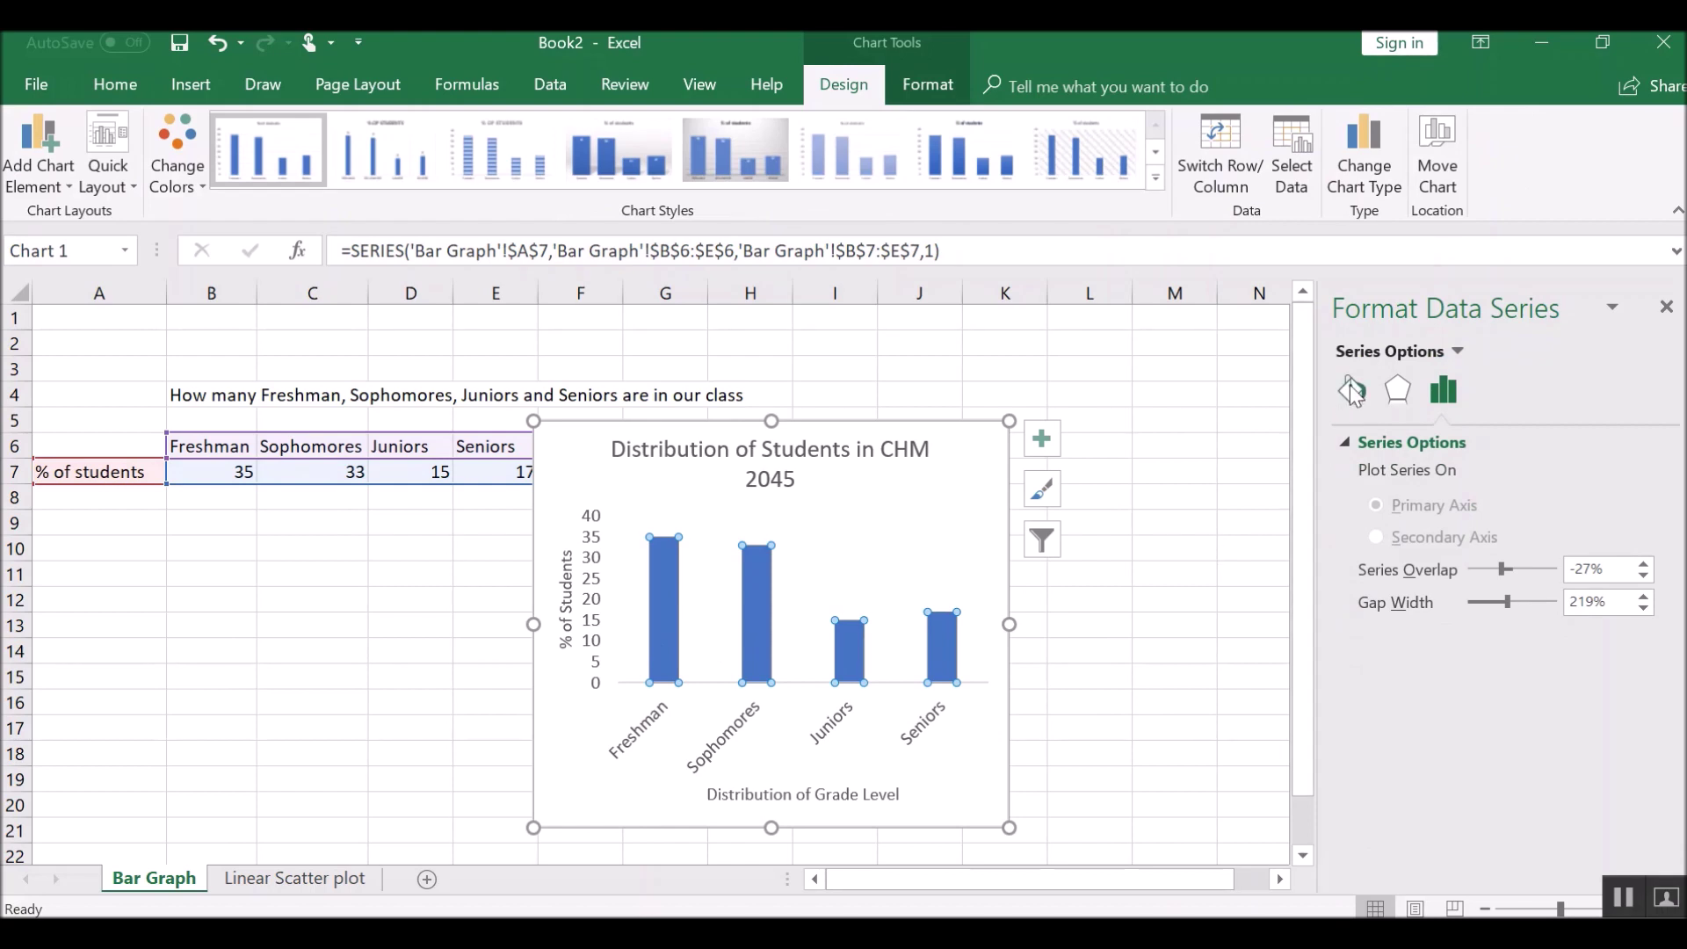
{"action": "left_click", "coordinate": [1354, 390]}
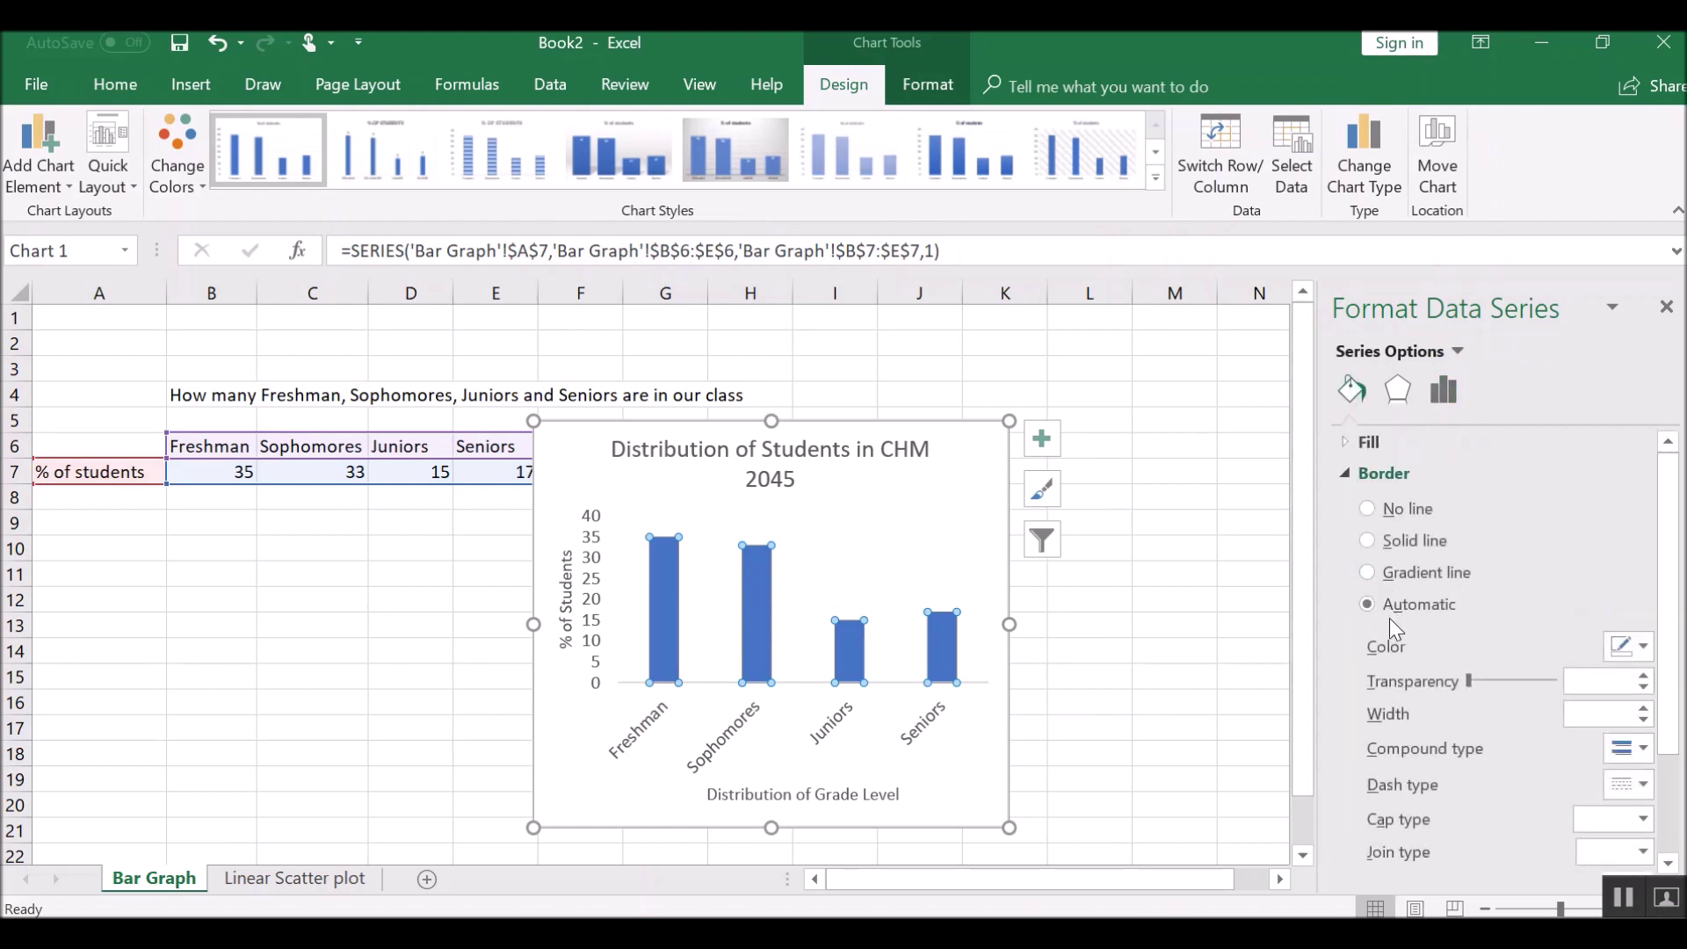
{"action": "left_click", "coordinate": [1369, 443]}
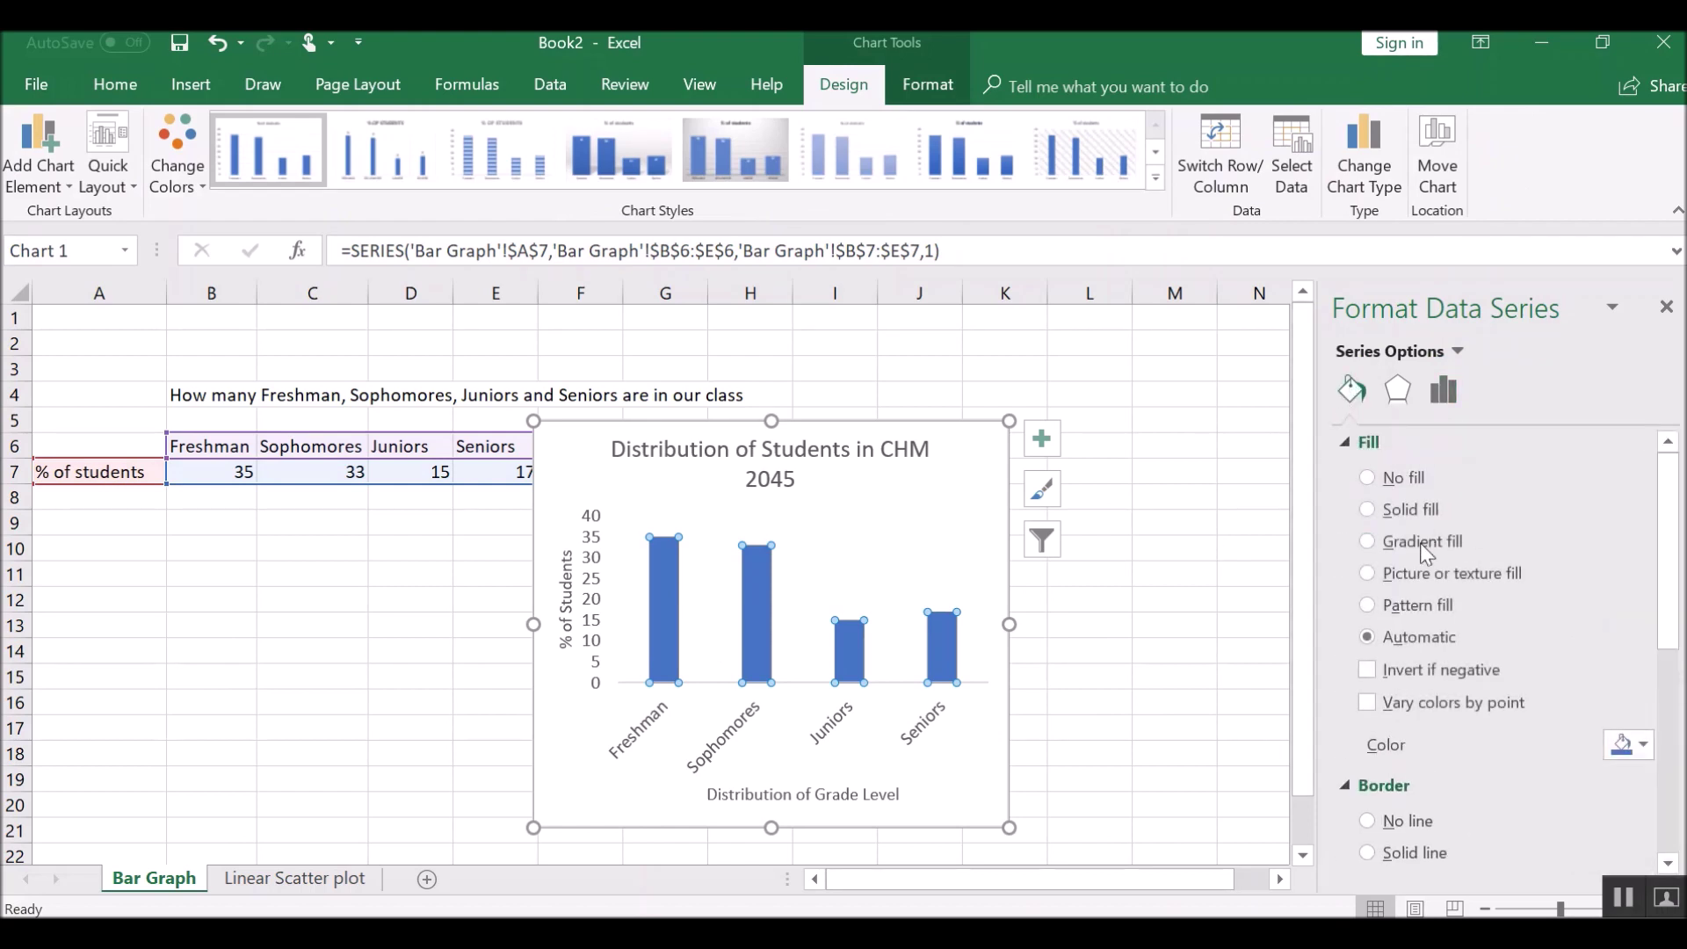
{"action": "left_click", "coordinate": [1646, 749]}
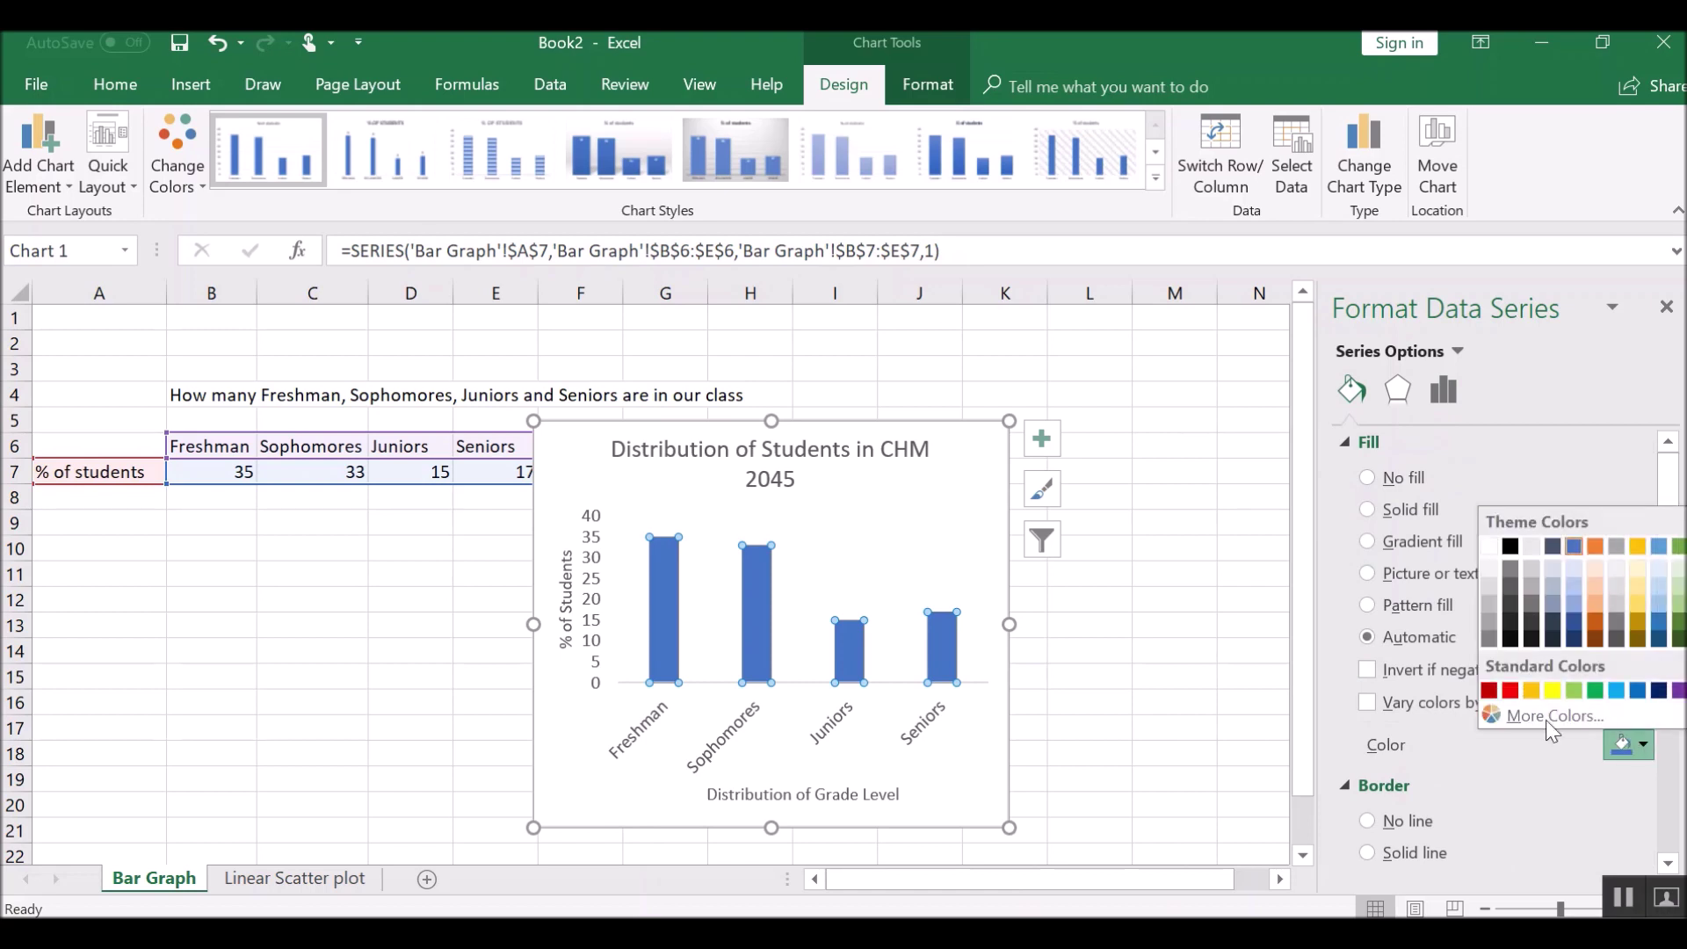
{"action": "left_click", "coordinate": [1510, 690]}
{"action": "left_click", "coordinate": [1101, 631]}
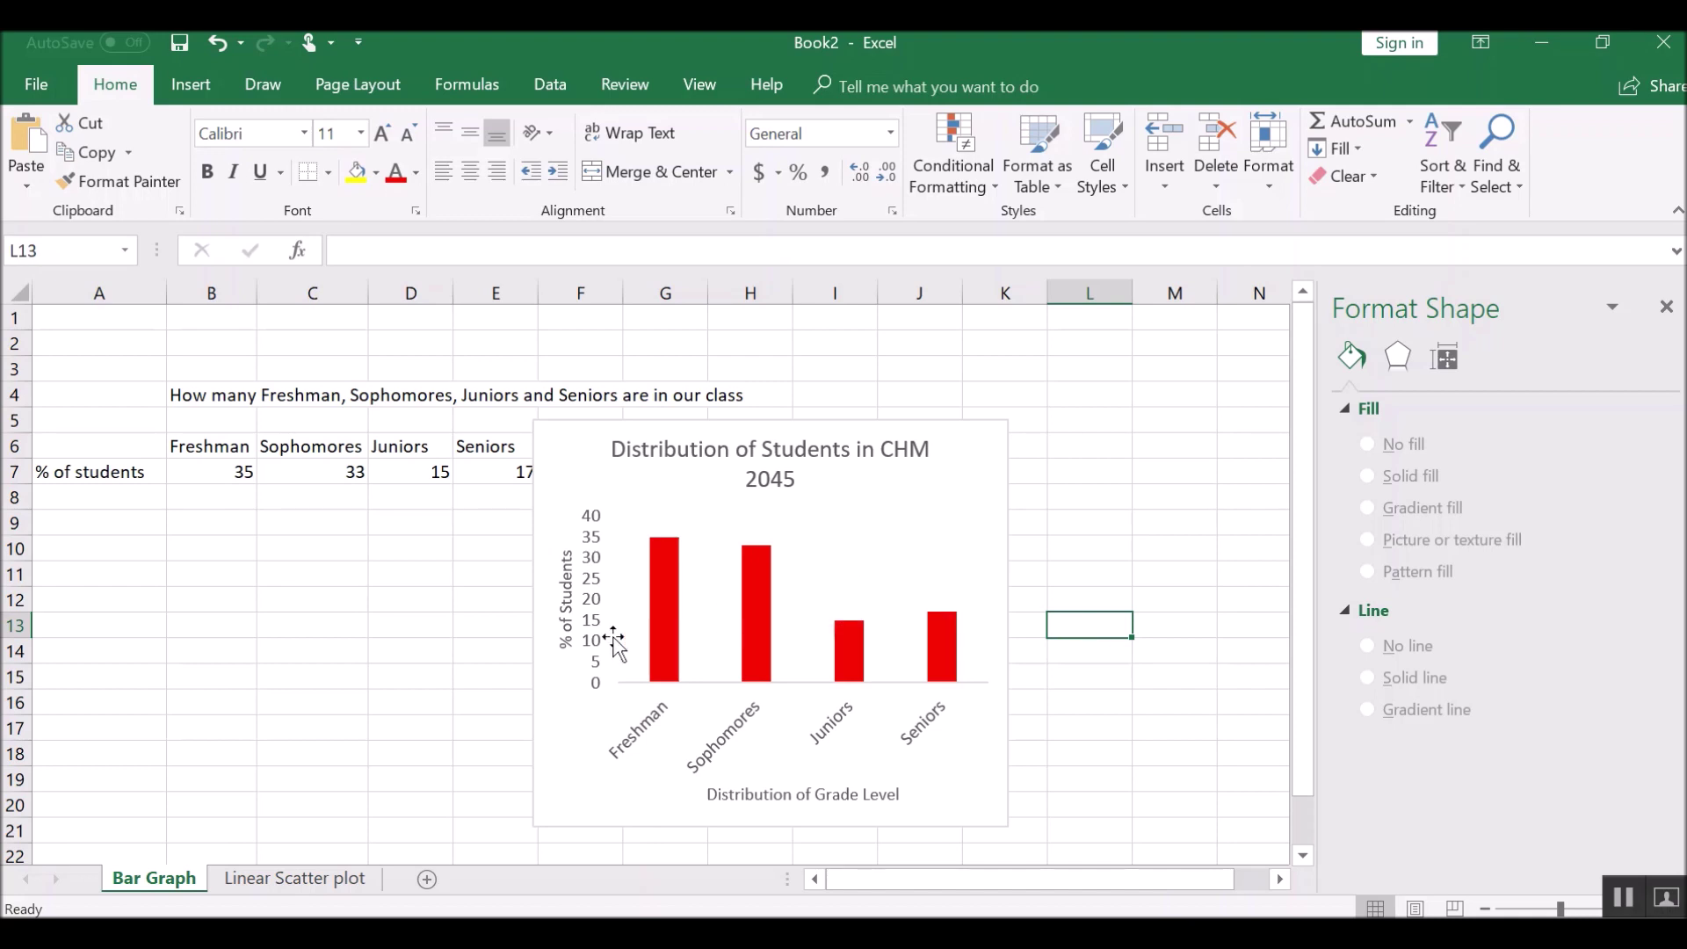
{"action": "mouse_move", "coordinate": [946, 650]}
{"action": "left_click", "coordinate": [298, 882]}
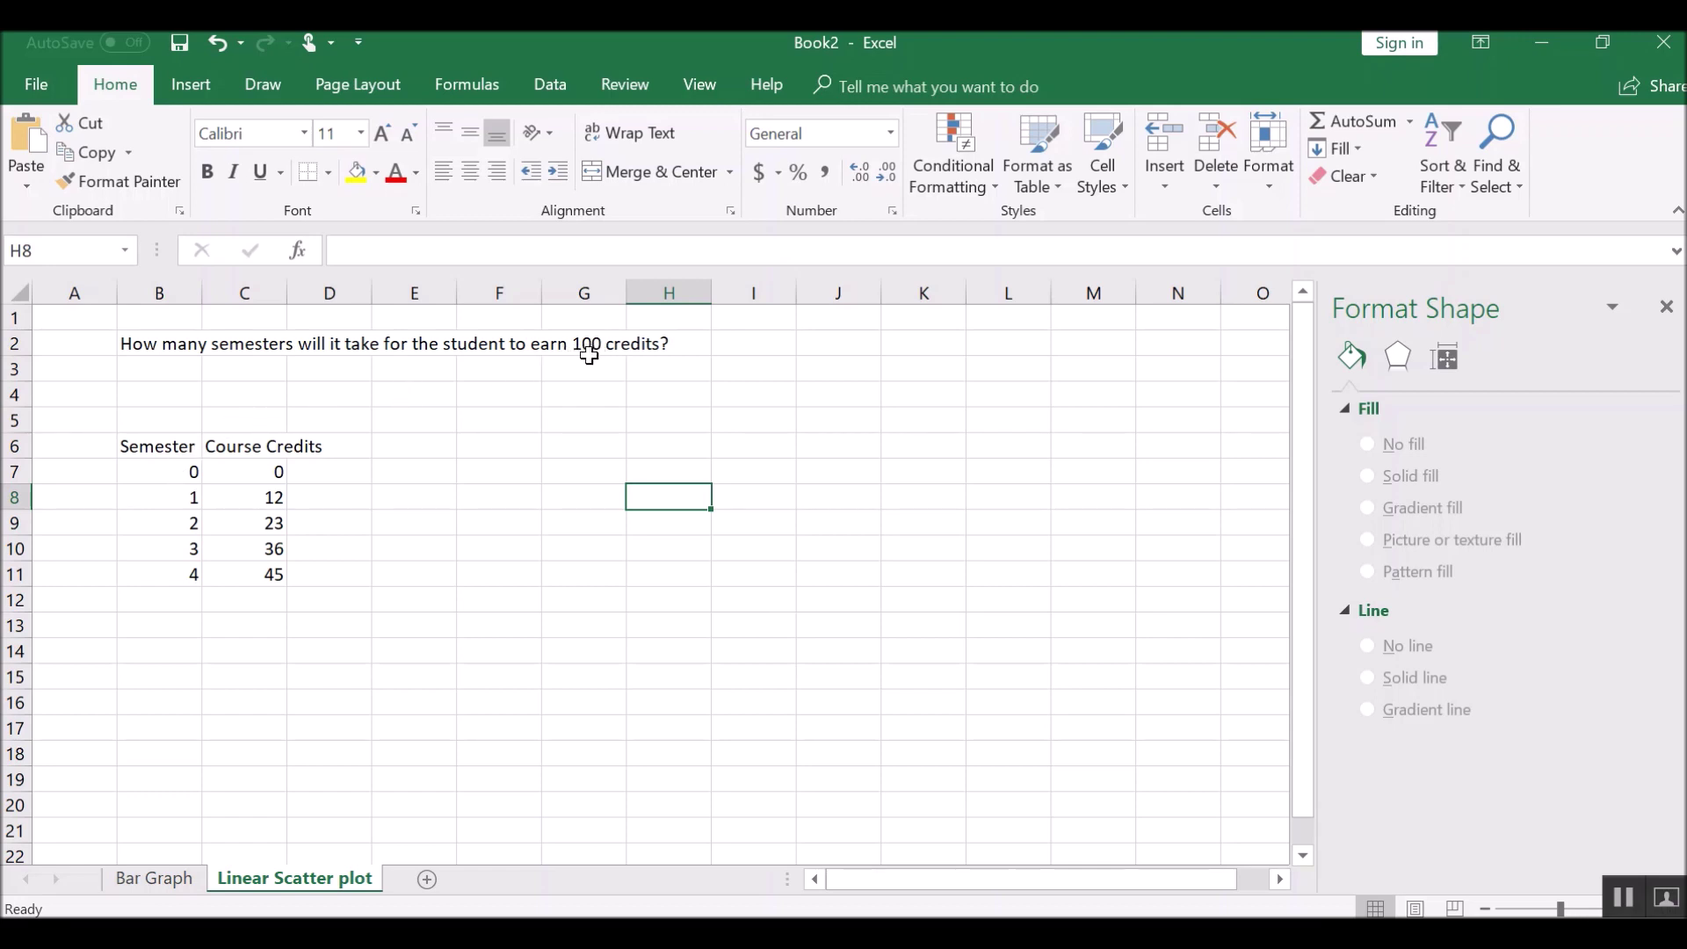
Select the Semester and Course Credits values in B7:C11
{"action": "left_click_drag", "start_coordinate": [192, 473], "coordinate": [261, 572]}
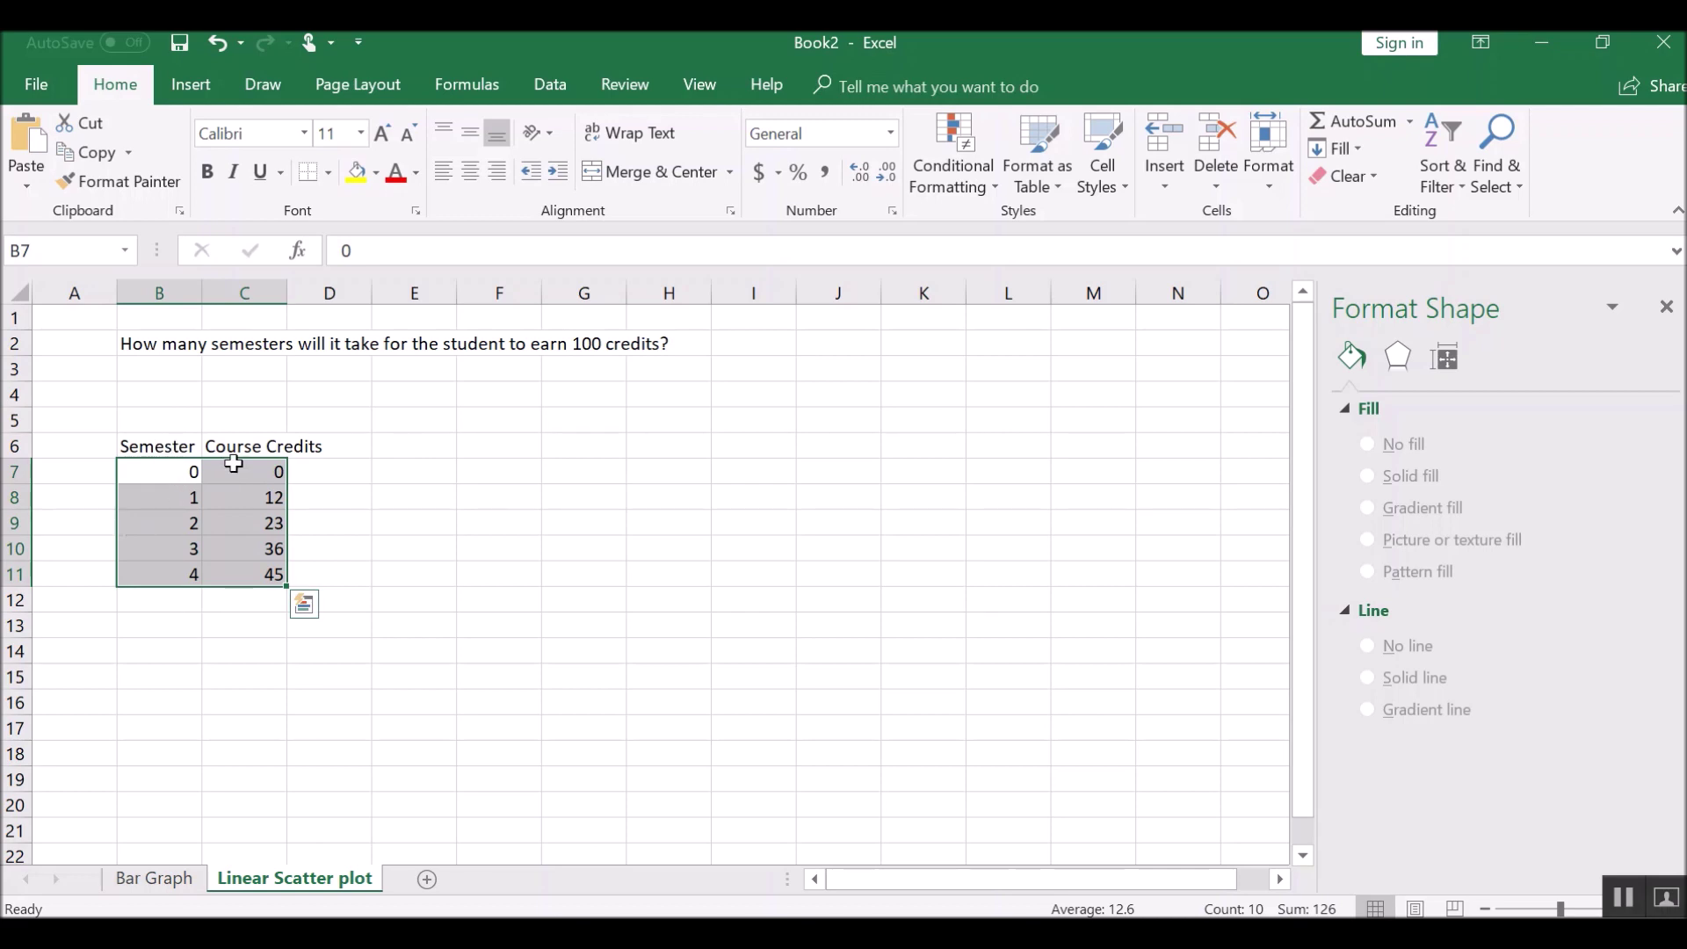
{"action": "left_click", "coordinate": [202, 93]}
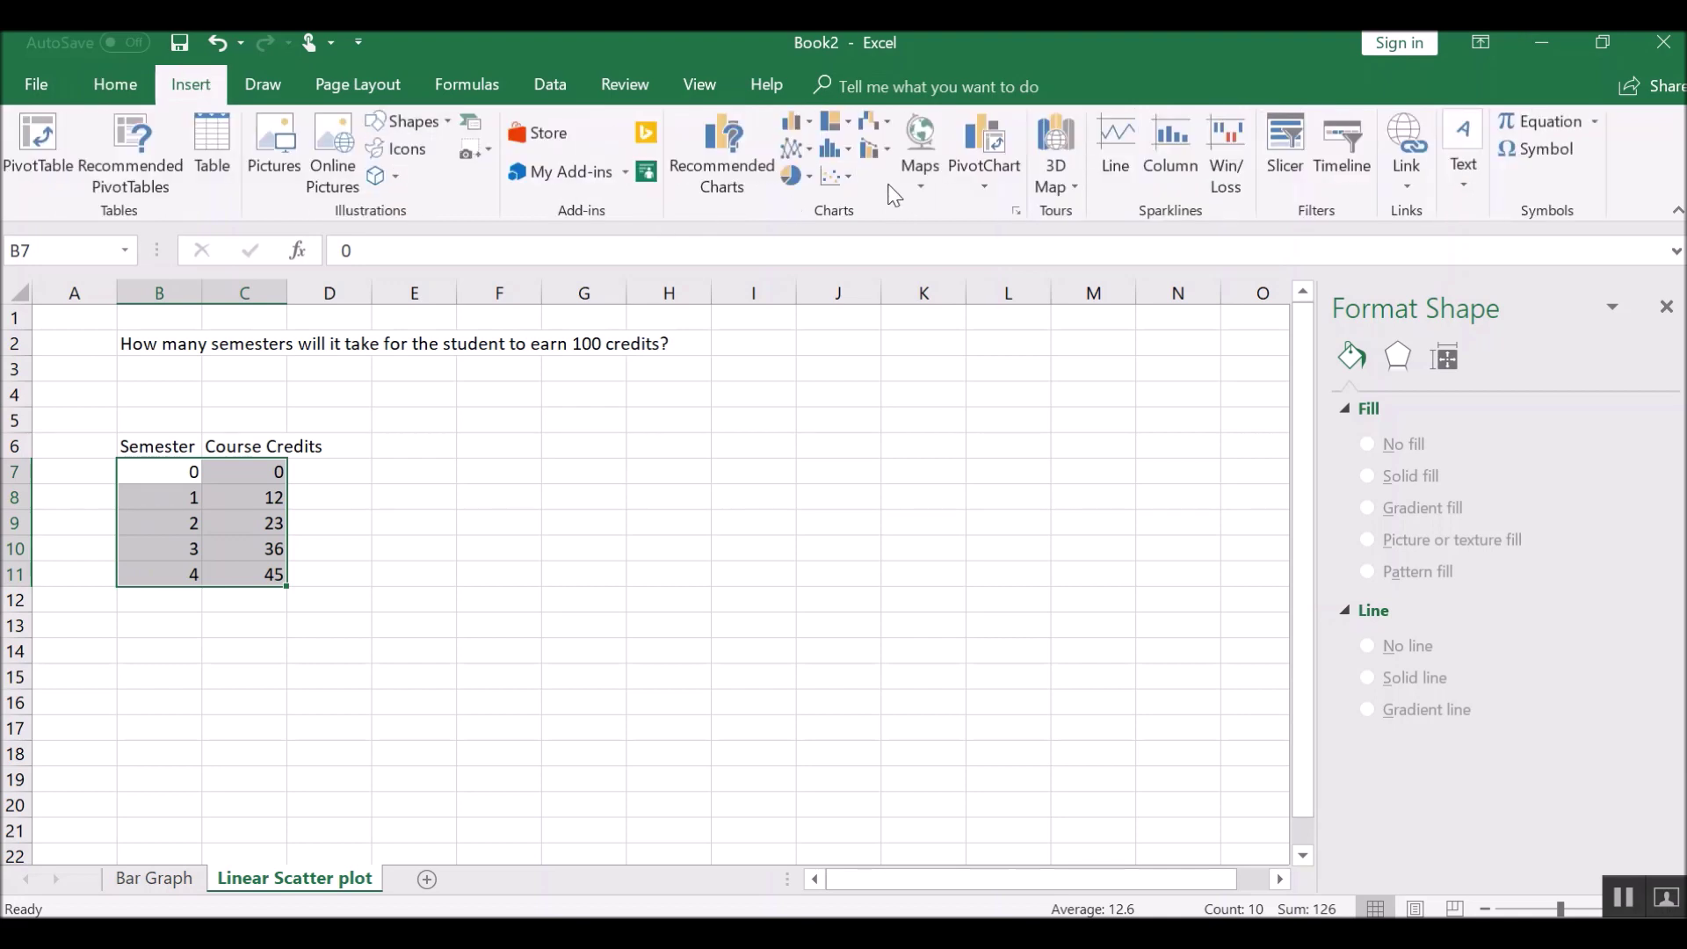
Insert a markers-only scatter chart of the data and nudge it right of the table
{"action": "left_click", "coordinate": [842, 179]}
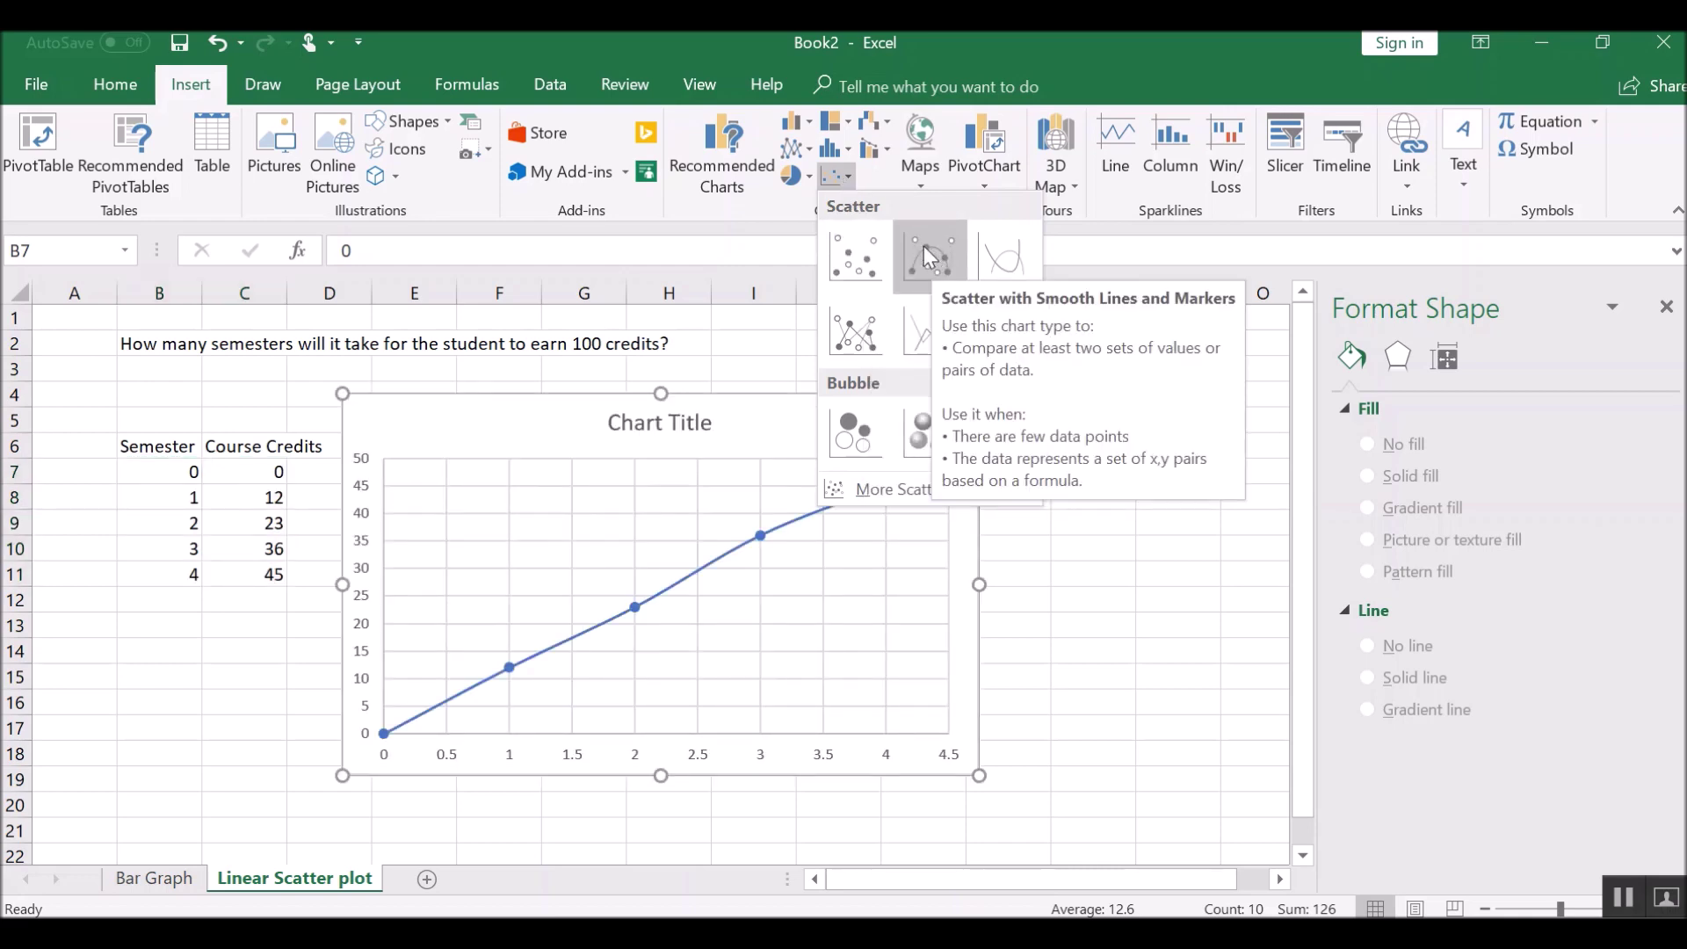
{"action": "left_click", "coordinate": [846, 250]}
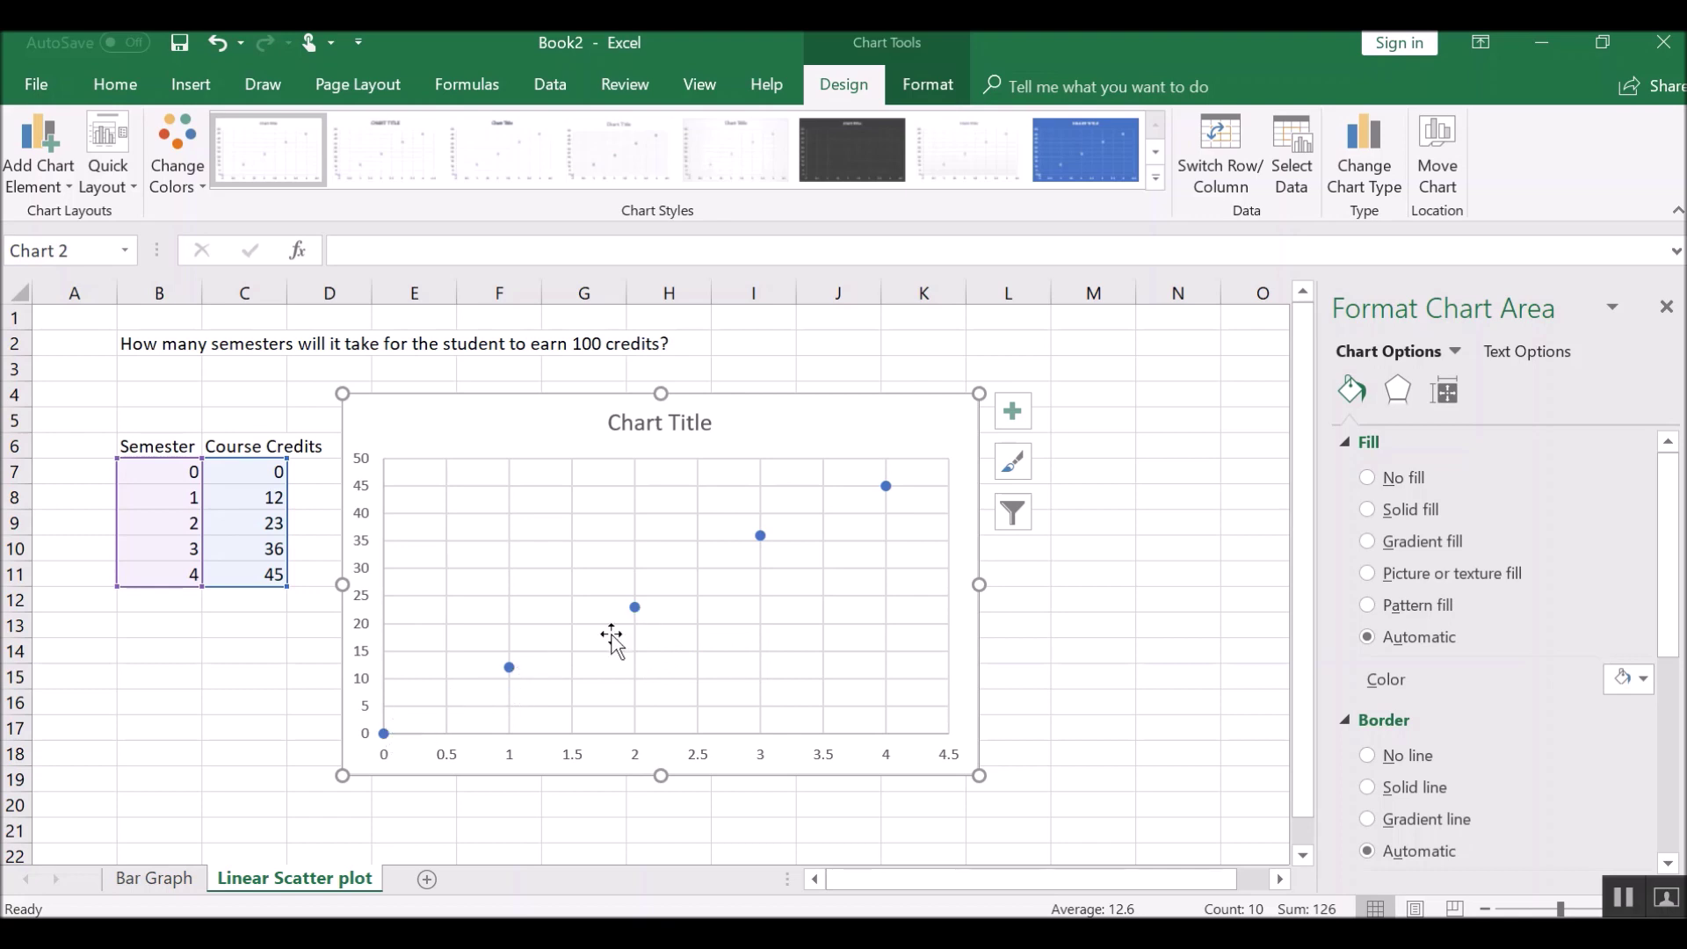
{"action": "left_click_drag", "start_coordinate": [856, 410], "coordinate": [923, 408]}
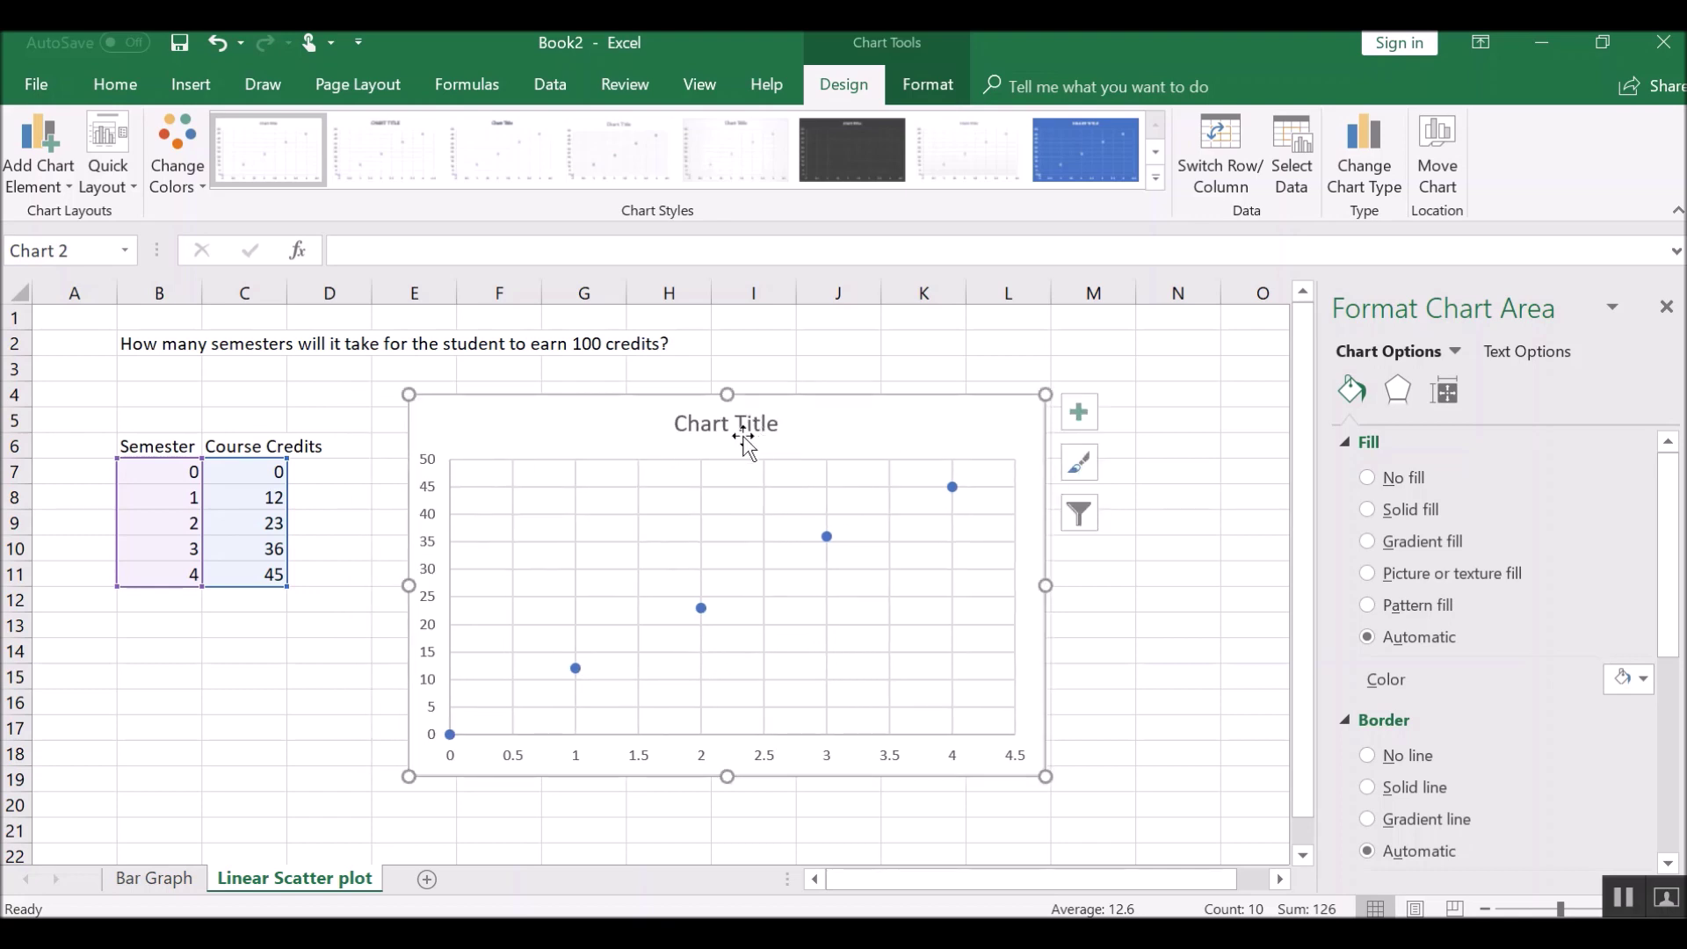
Add primary horizontal and primary vertical axis titles to the scatter chart
{"action": "left_click", "coordinate": [31, 165]}
{"action": "mouse_move", "coordinate": [53, 241]}
{"action": "left_click", "coordinate": [254, 261]}
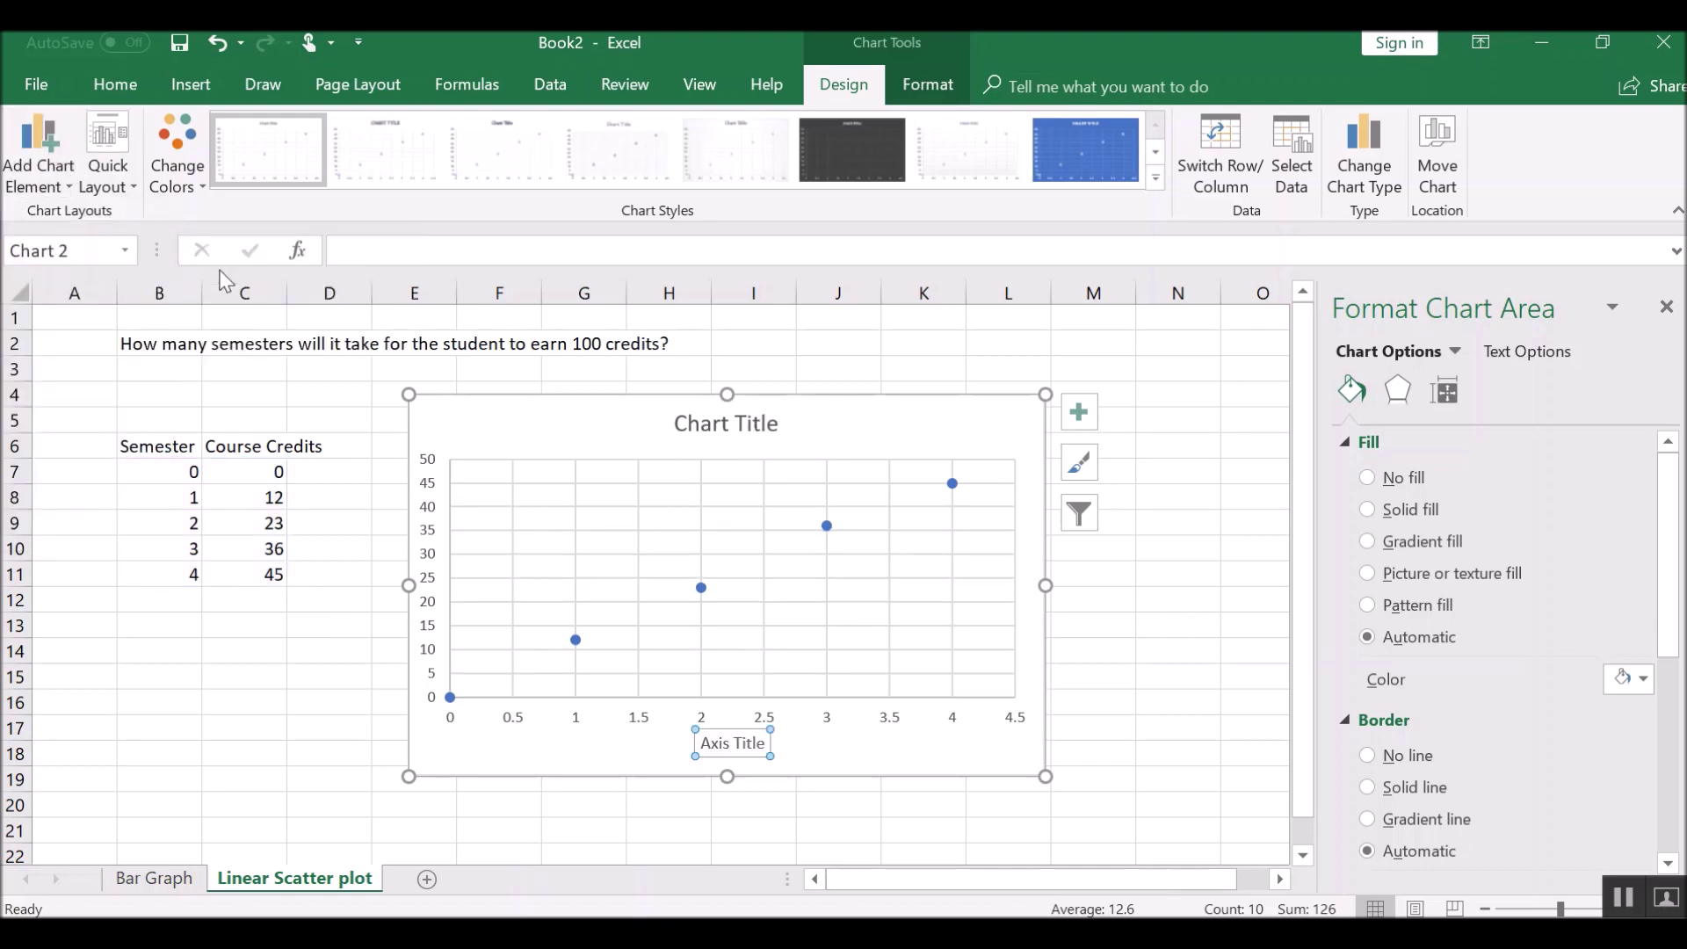
{"action": "left_click", "coordinate": [35, 162]}
{"action": "mouse_move", "coordinate": [79, 246]}
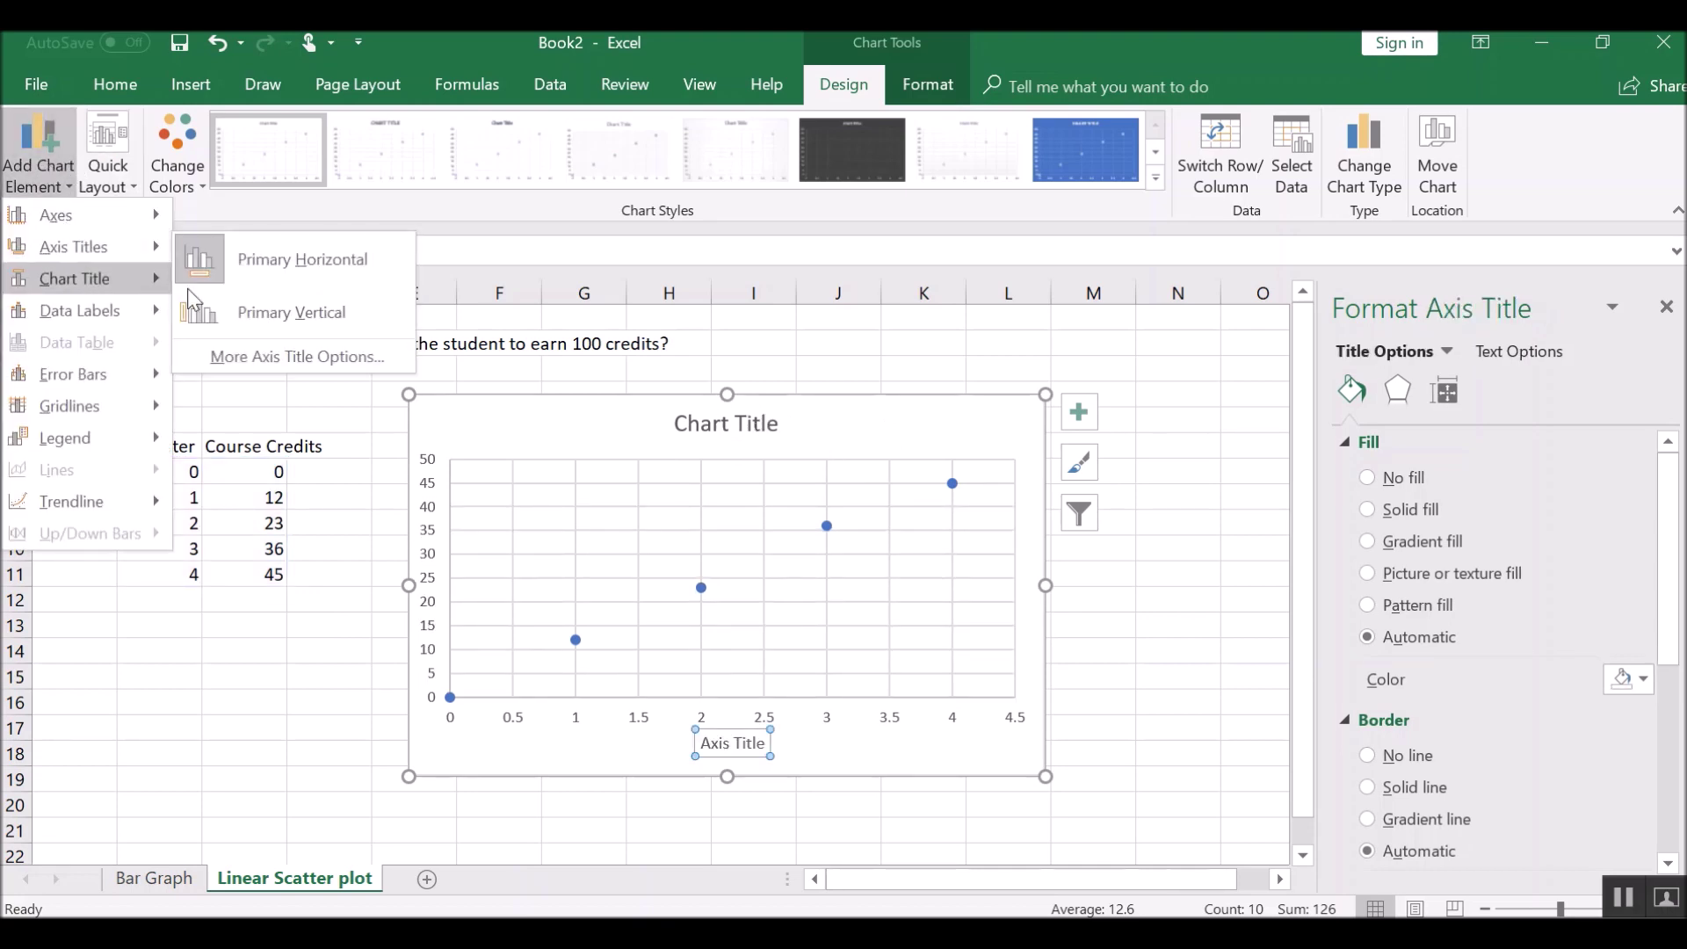
{"action": "left_click", "coordinate": [195, 308]}
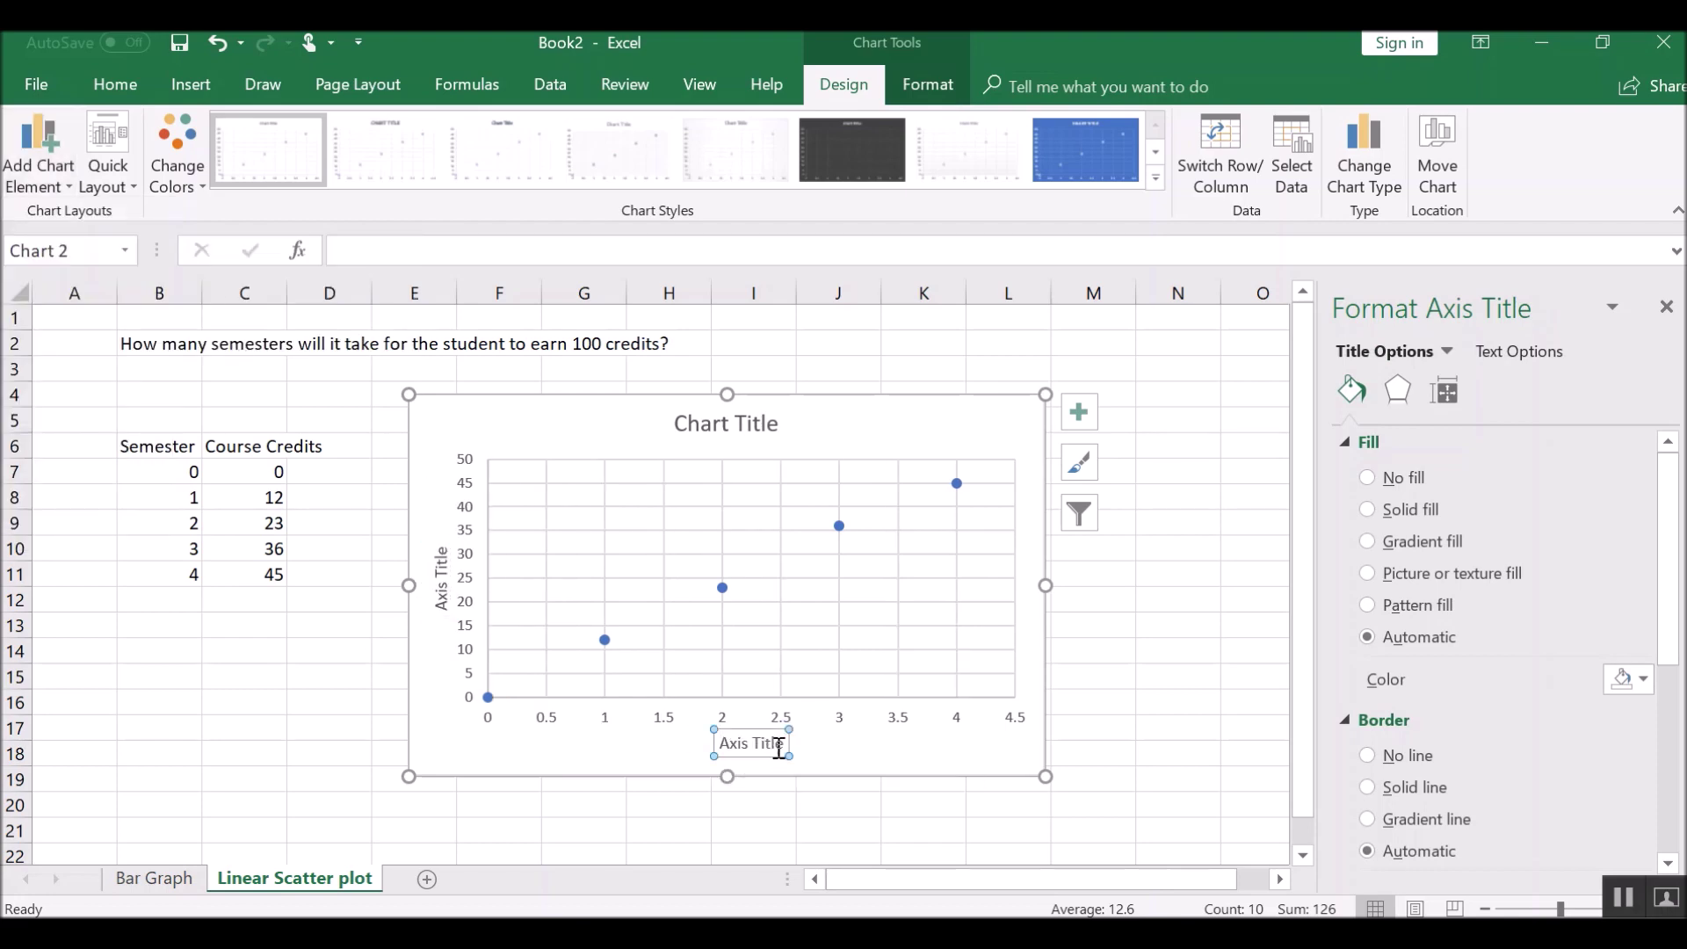
Name the horizontal axis 'Semester' and the vertical axis 'Course Credits'
{"action": "triple_click", "coordinate": [782, 743]}
{"action": "type", "text": "Se"}
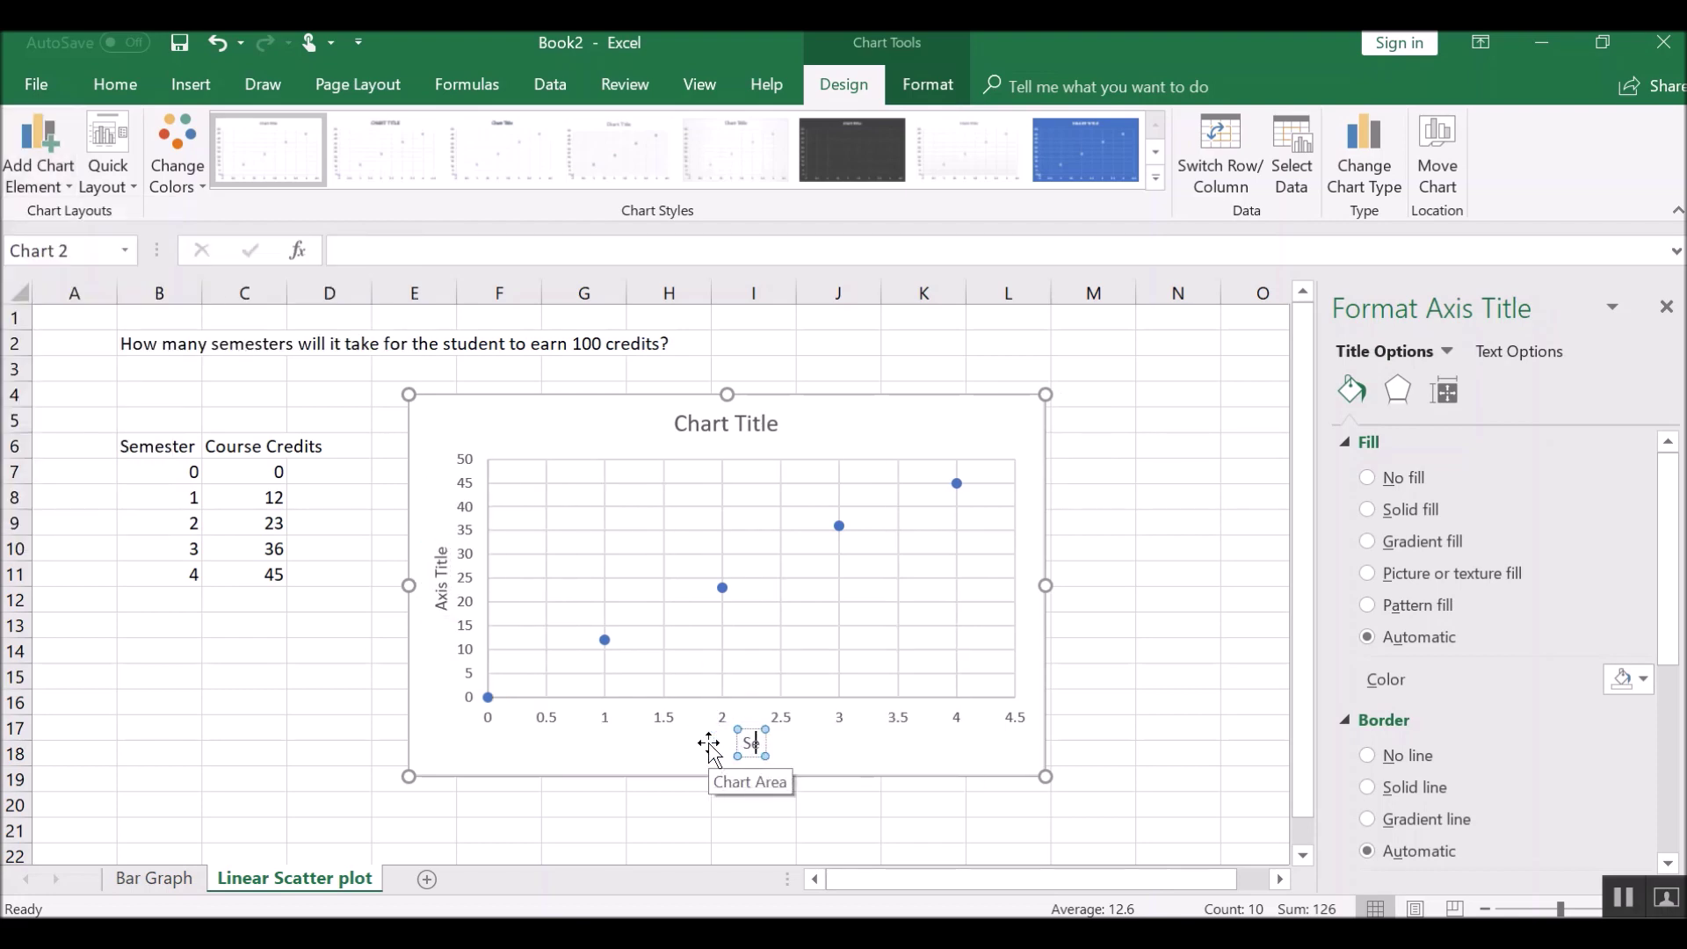
{"action": "type", "text": "mester"}
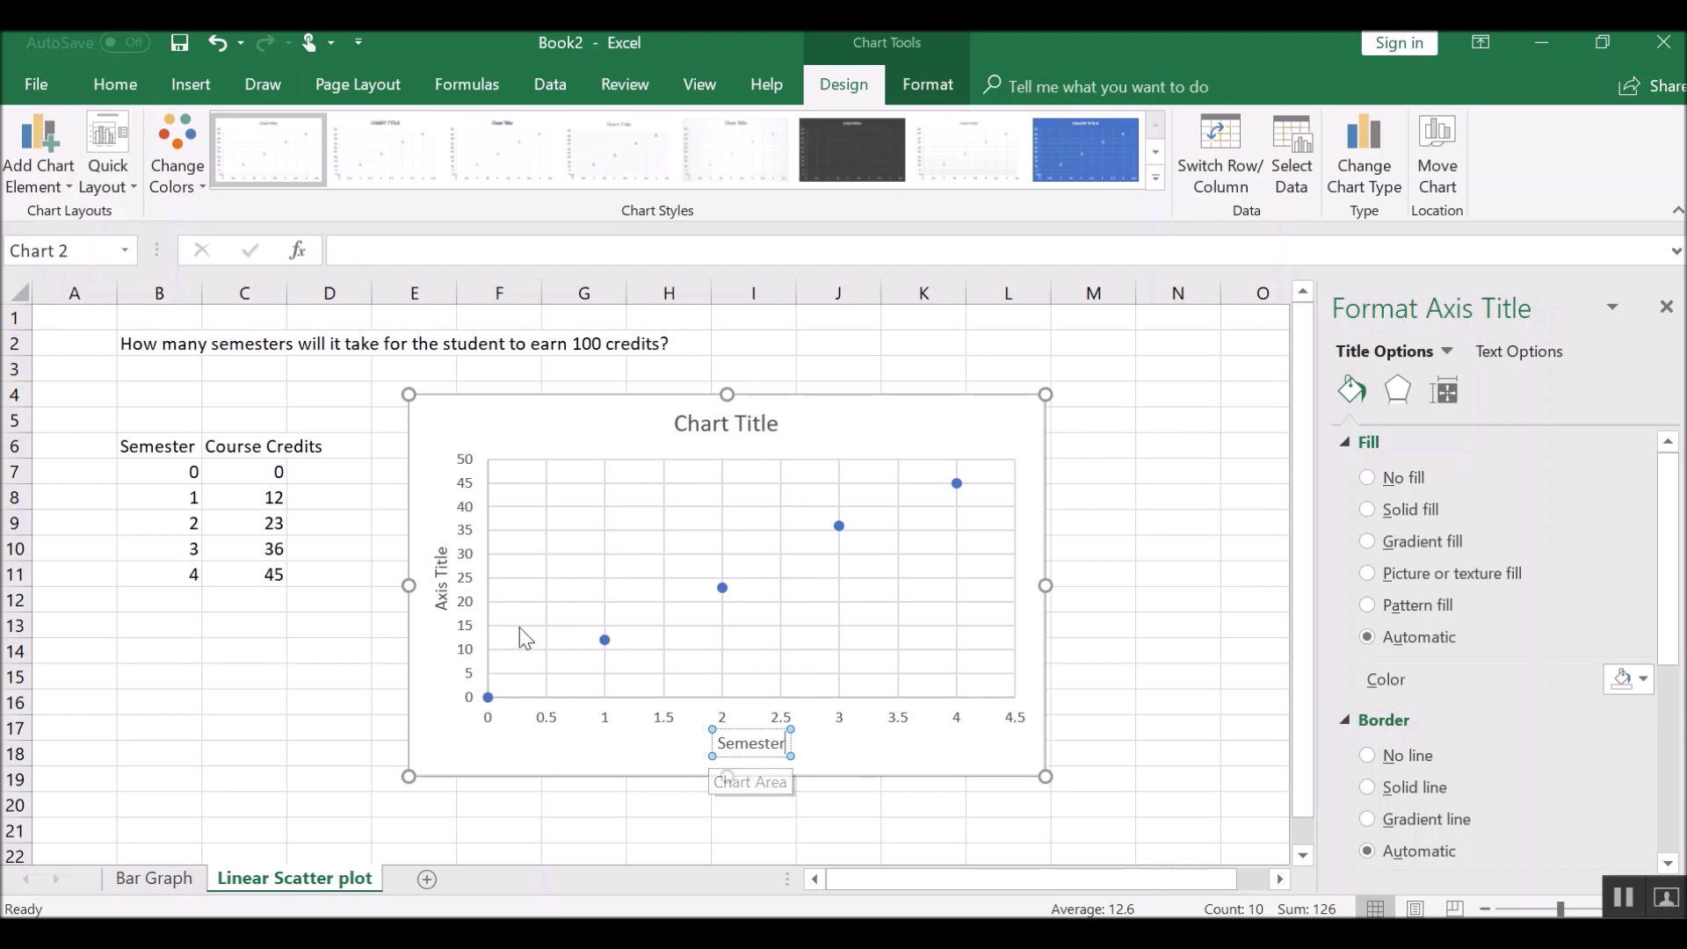
{"action": "left_click", "coordinate": [439, 582]}
{"action": "triple_click", "coordinate": [441, 585]}
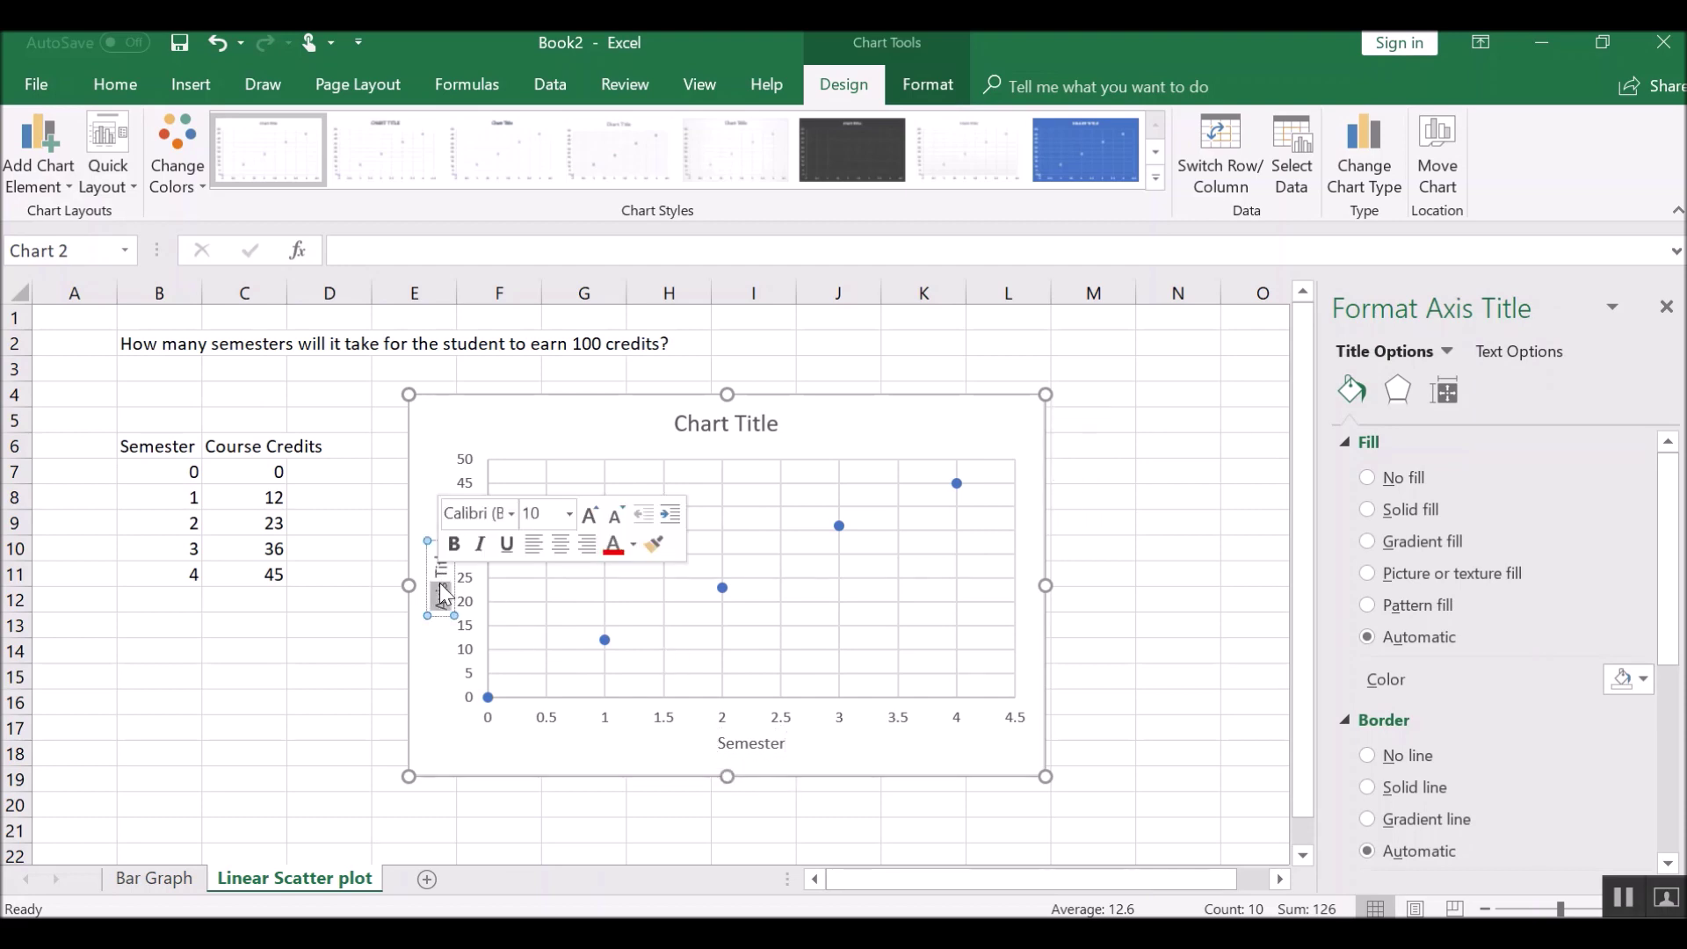
{"action": "key", "text": "BackSpace"}
{"action": "type", "text": "Course Credits"}
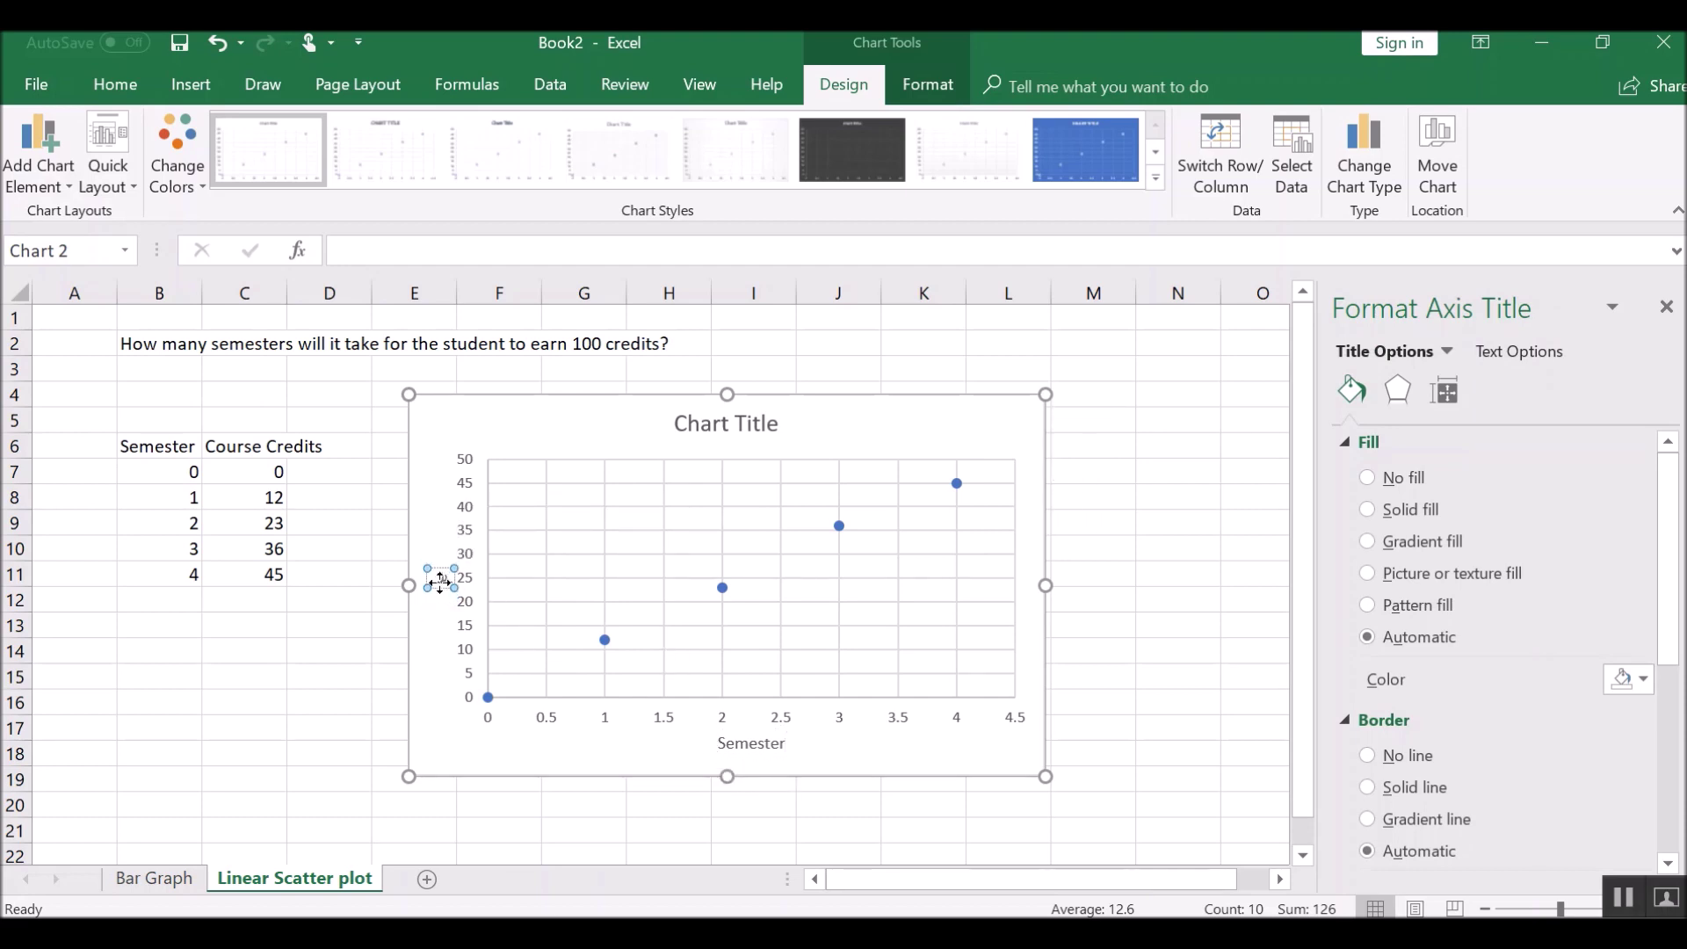
Change the chart title to 'Course Credits vs time'
{"action": "left_click", "coordinate": [761, 426]}
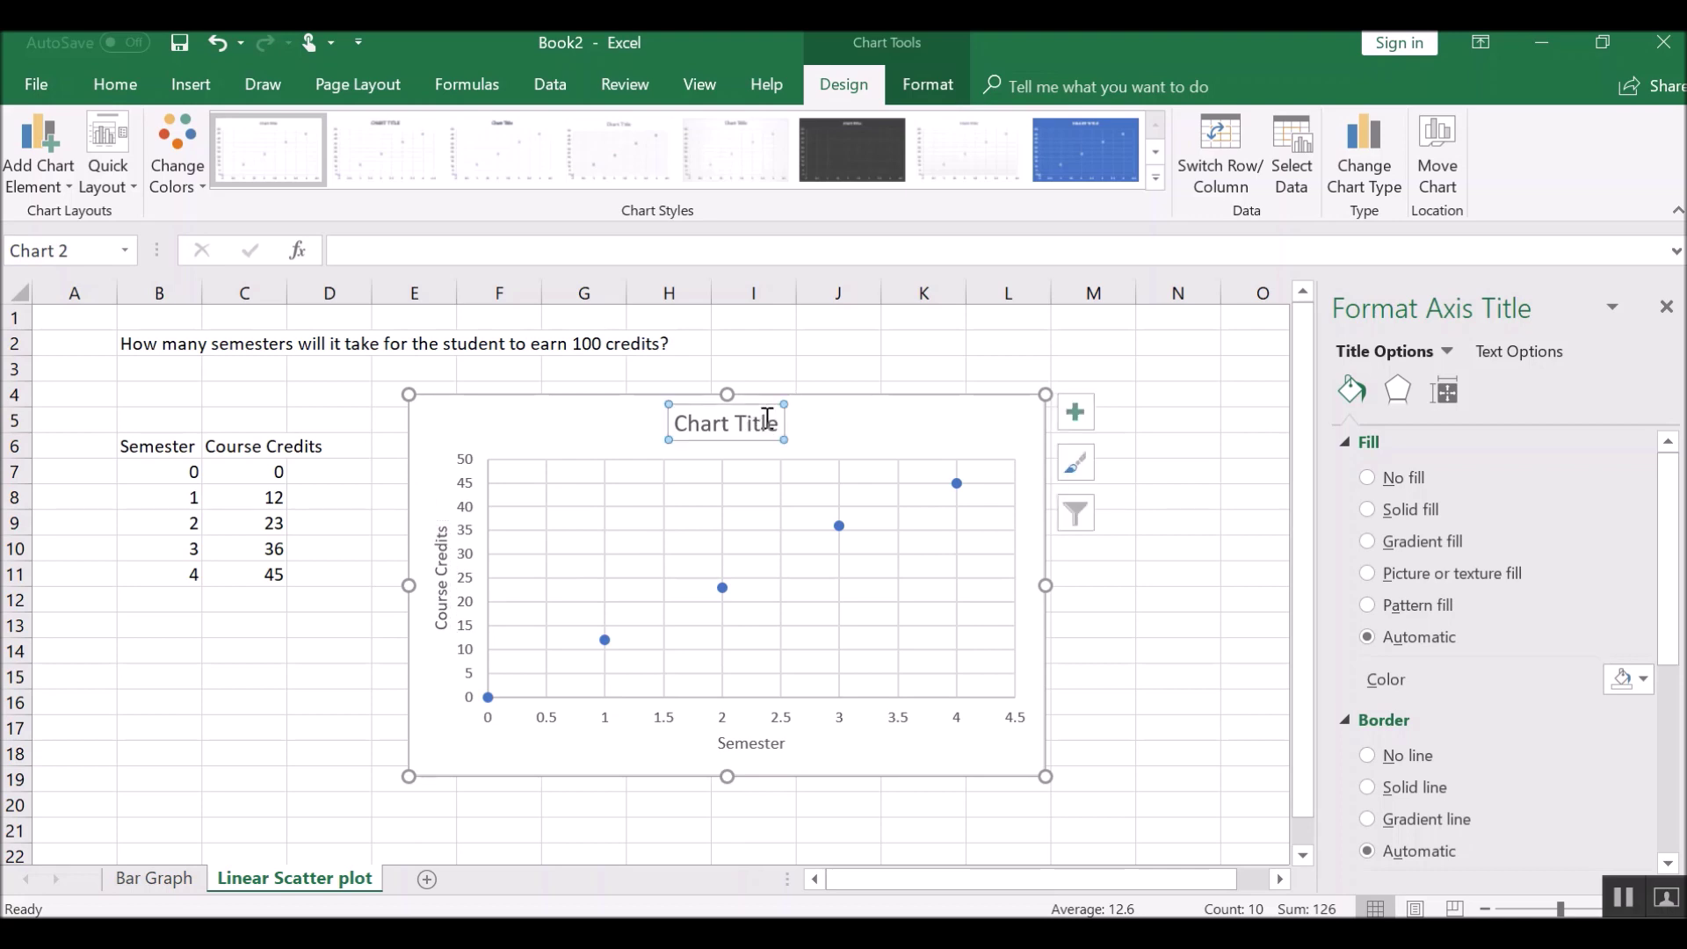
{"action": "triple_click", "coordinate": [686, 427]}
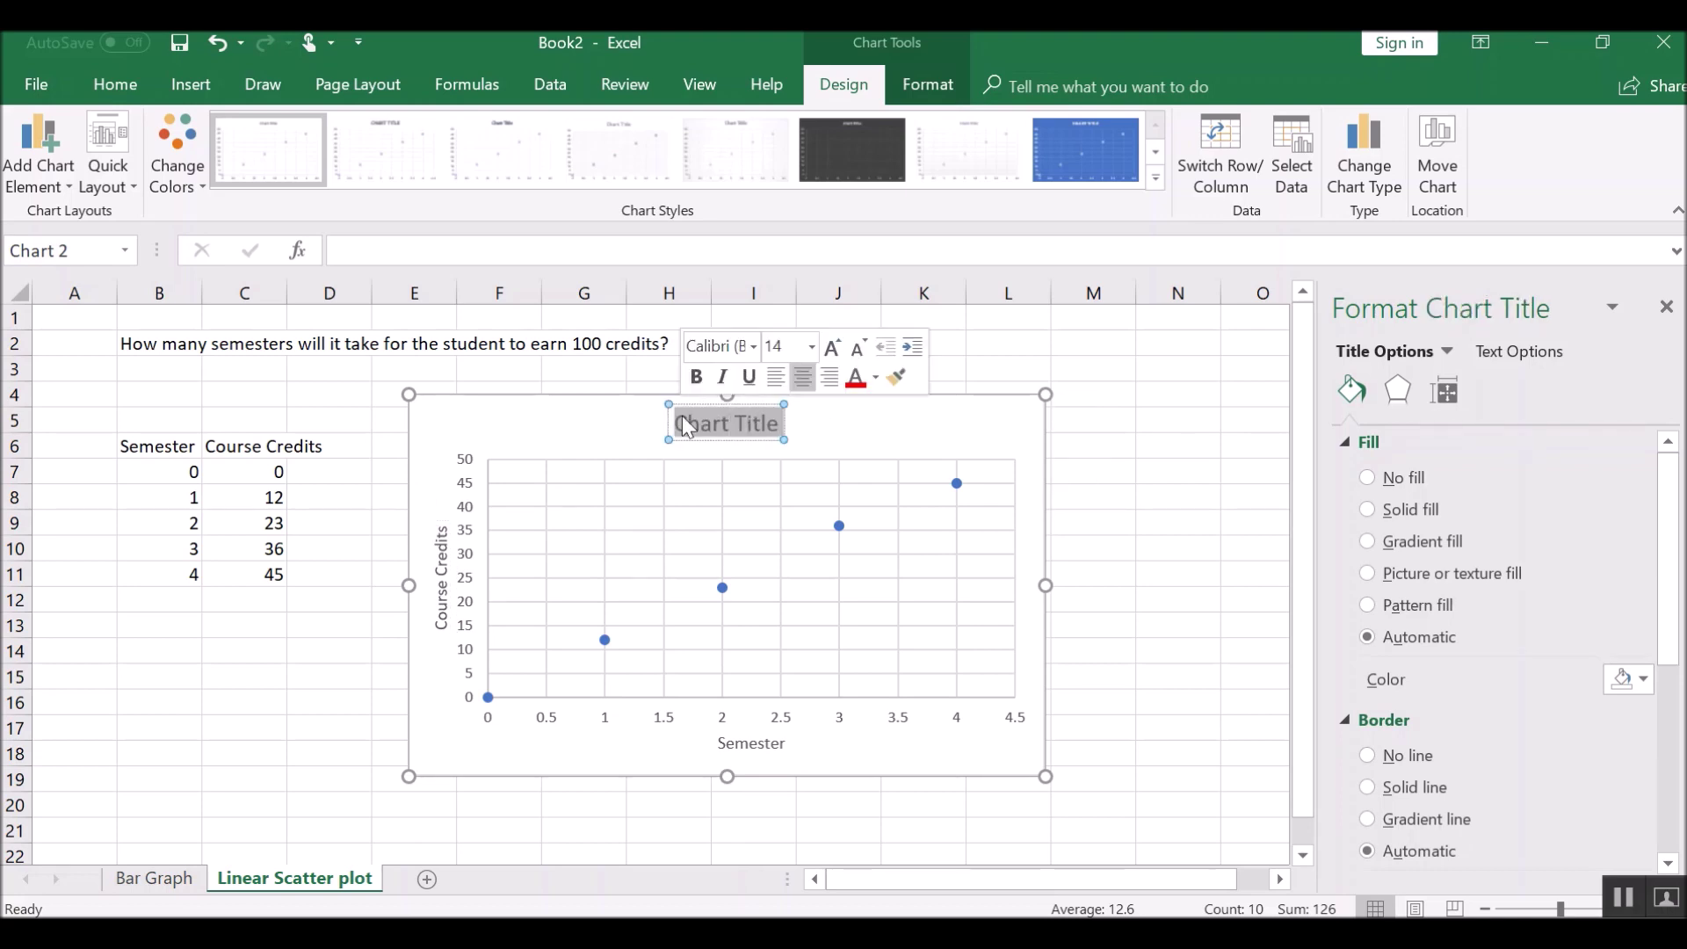
{"action": "type", "text": "Cou"}
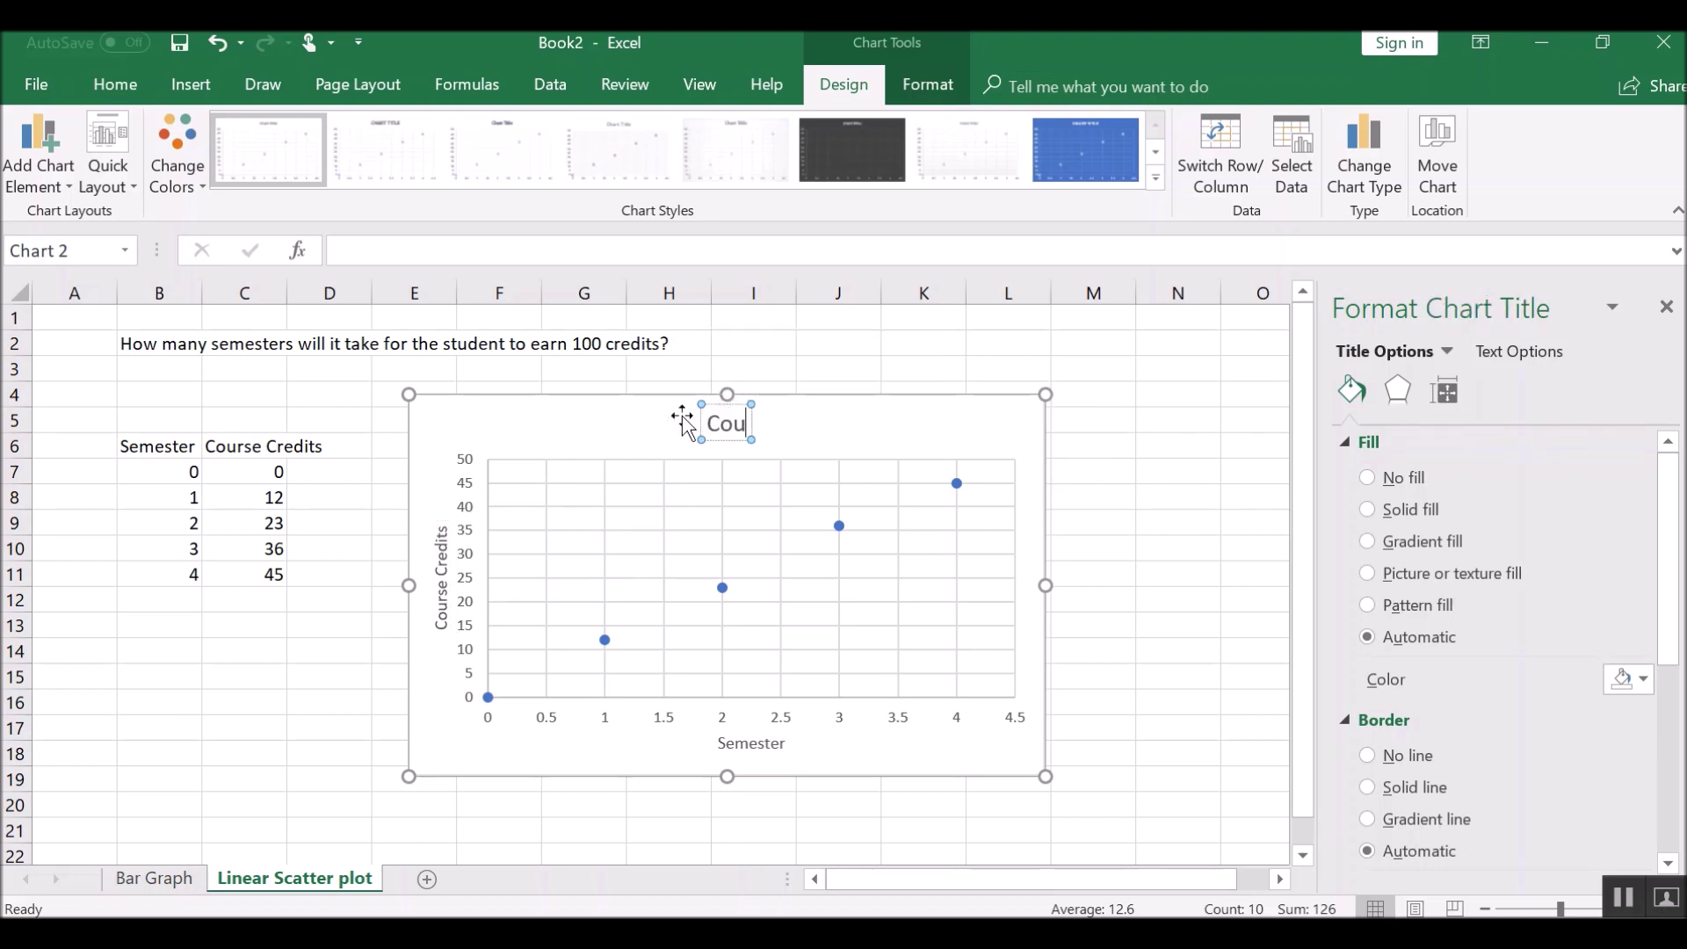
{"action": "type", "text": "rse Credits"}
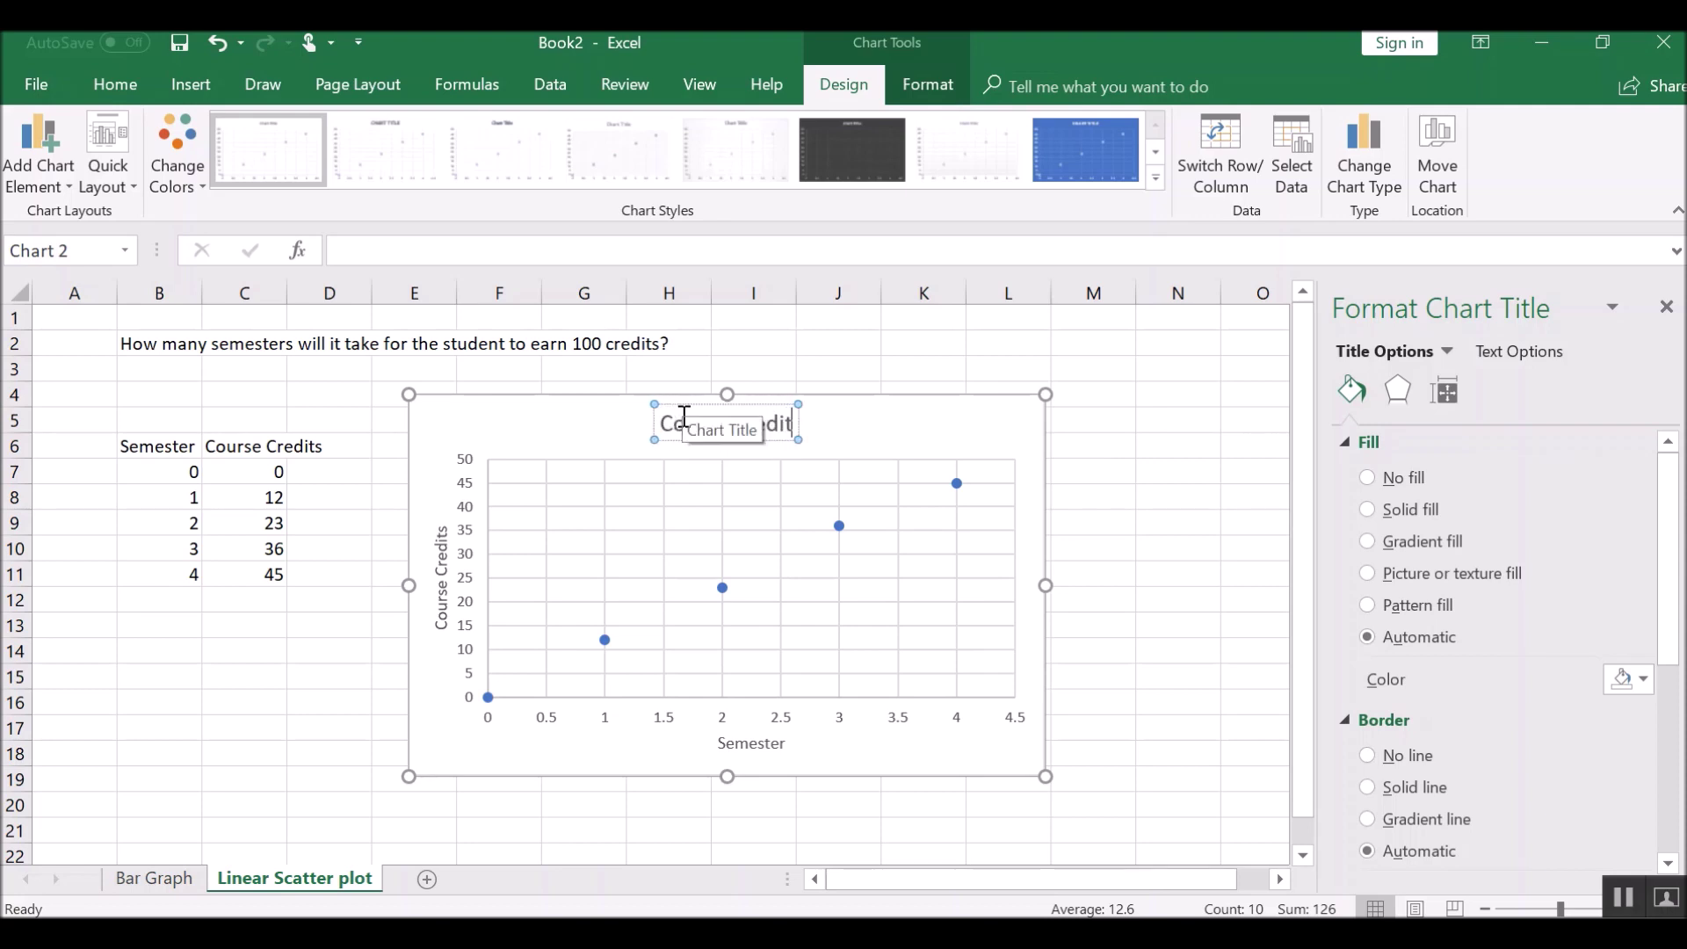
{"action": "type", "text": " vs time"}
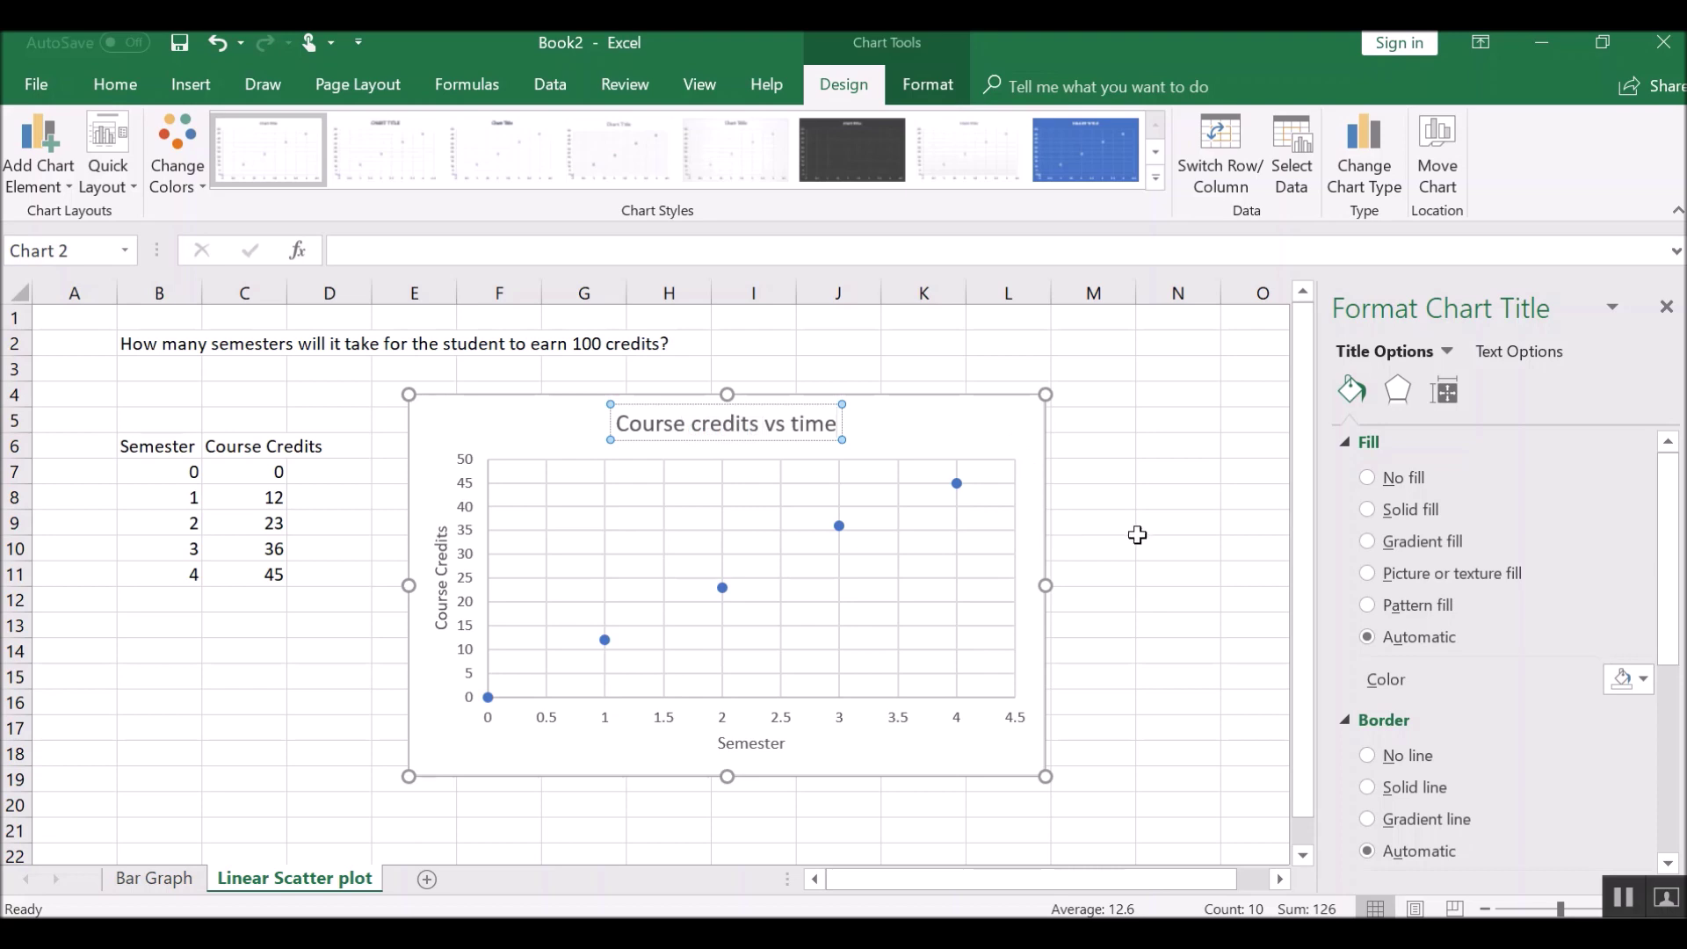
{"action": "left_click", "coordinate": [1138, 527]}
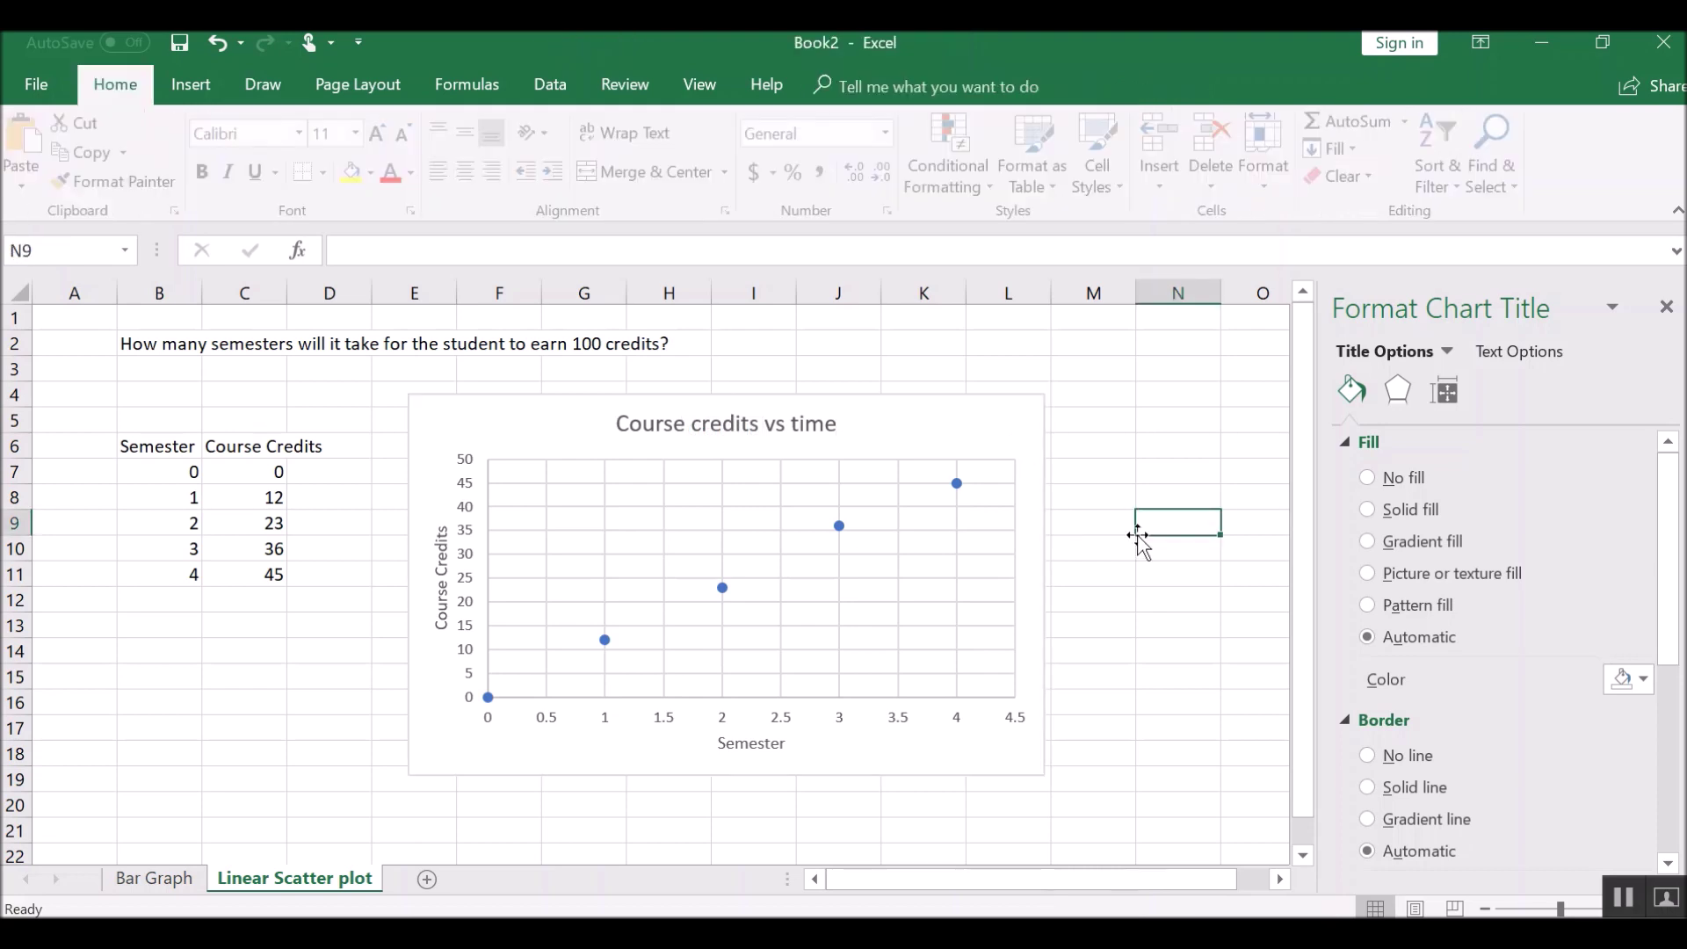
Drag the scatter chart's right edge in so the Semester axis spans 0 to 5
{"action": "left_click", "coordinate": [1025, 428]}
{"action": "left_click_drag", "start_coordinate": [1044, 393], "coordinate": [925, 366]}
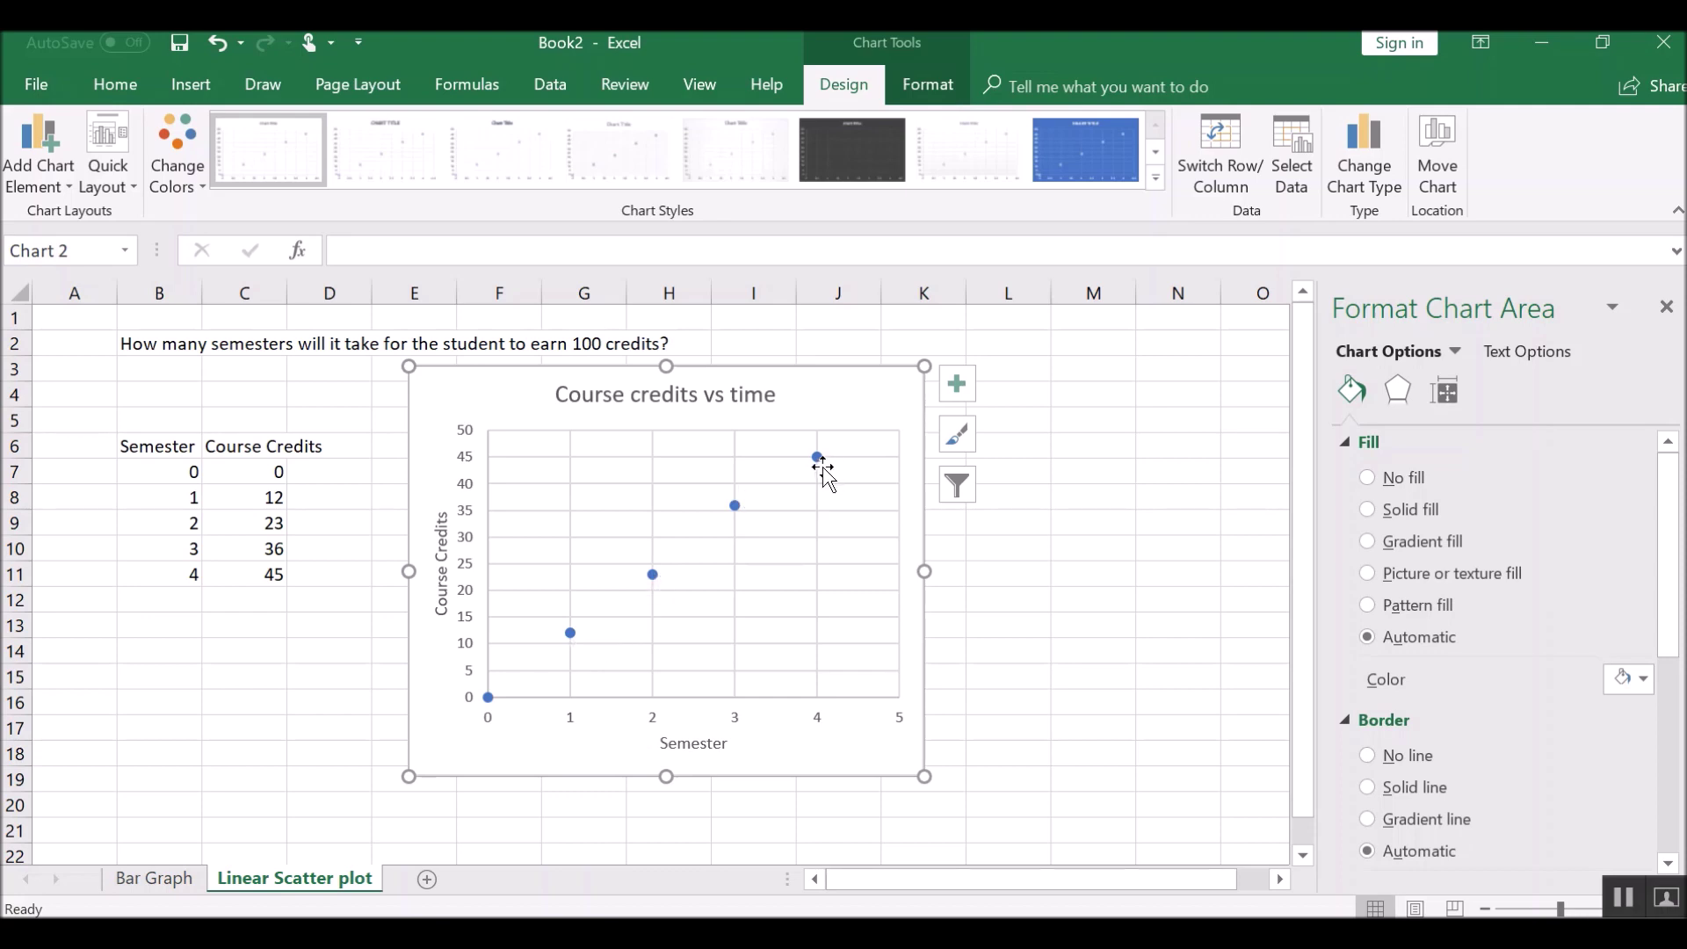
{"action": "mouse_move", "coordinate": [820, 462]}
{"action": "right_click", "coordinate": [817, 459]}
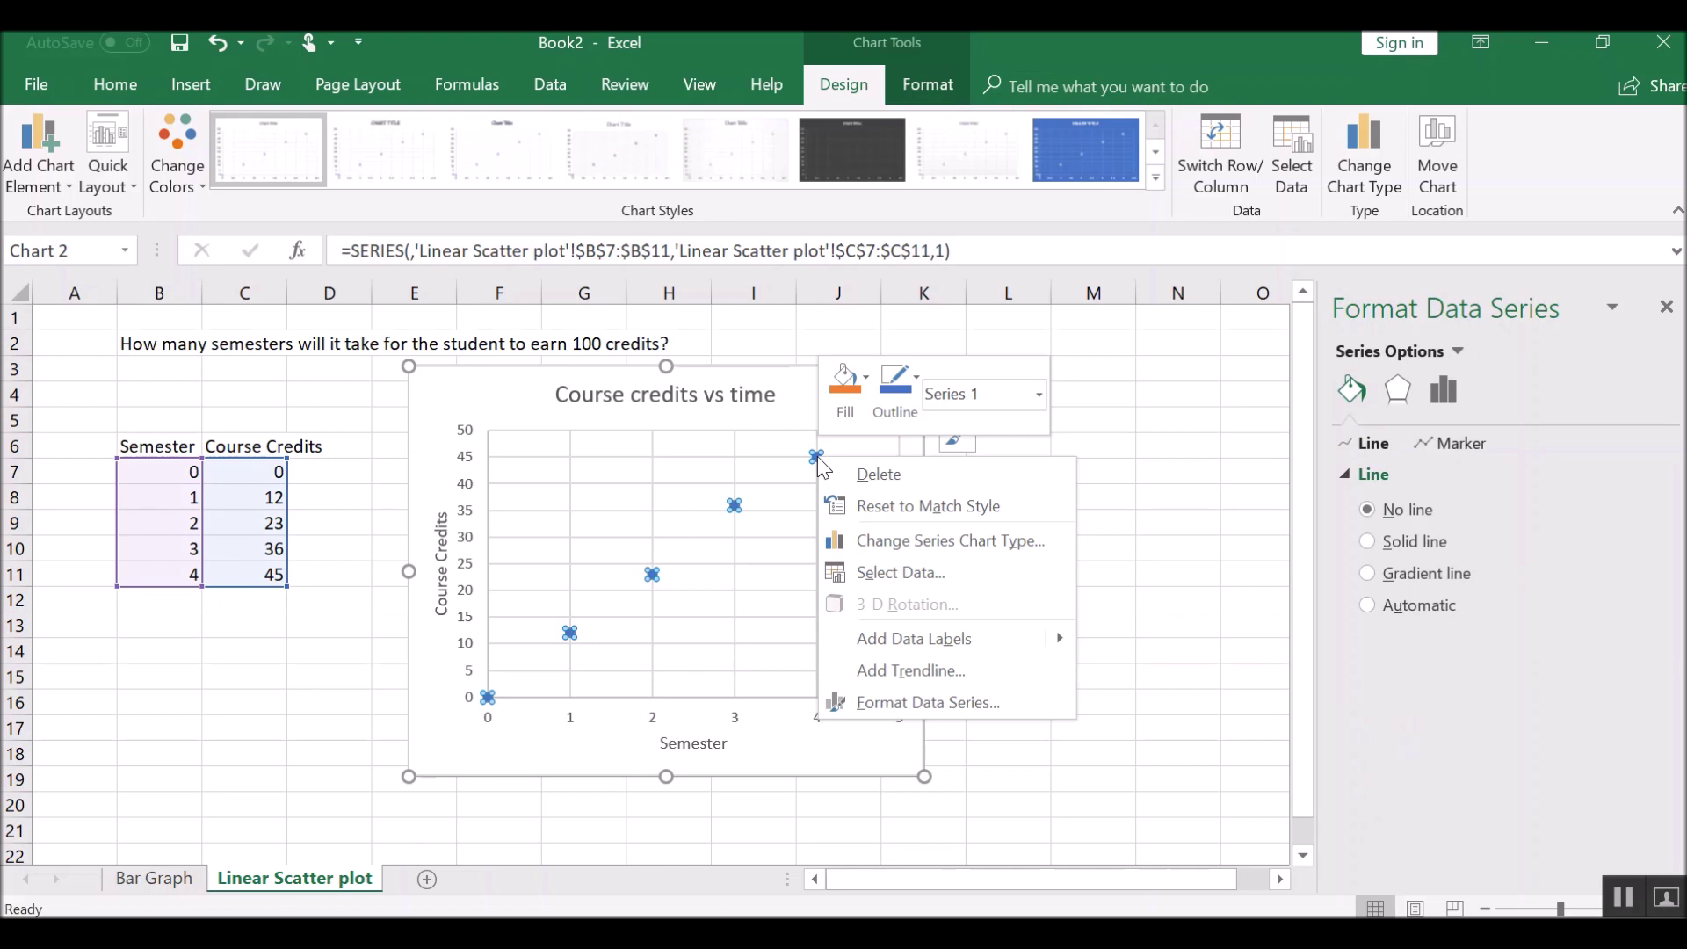
Add a linear trendline showing y = 11.4x + 0.4, placed at the plot's upper right
{"action": "left_click", "coordinate": [1133, 470]}
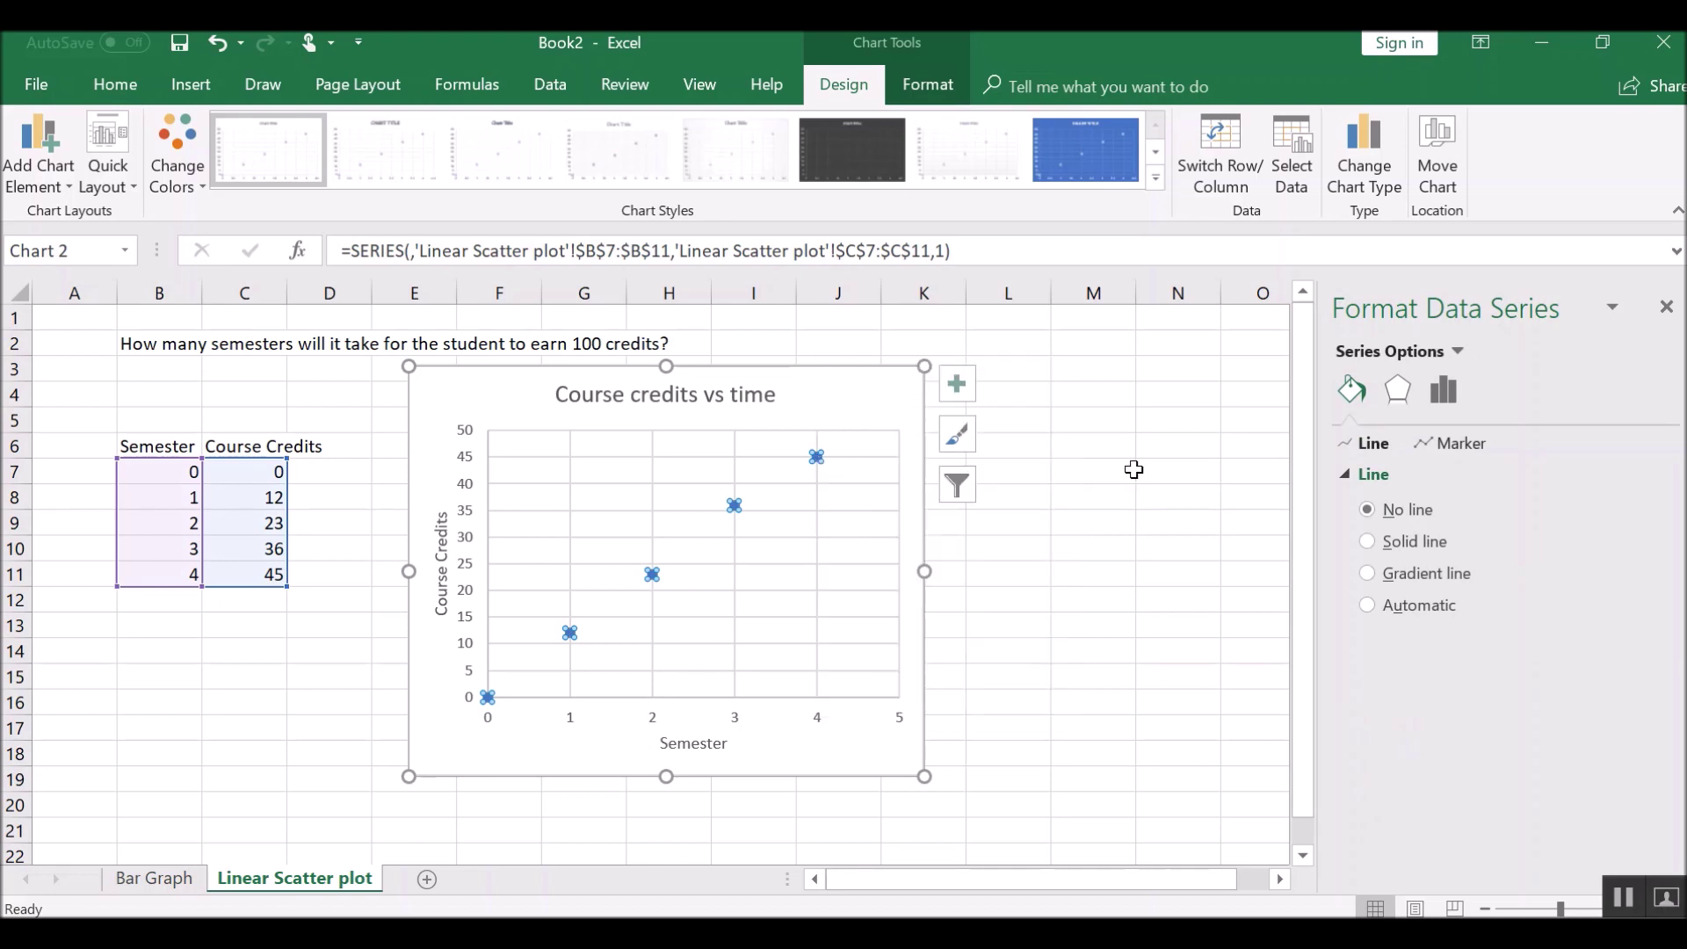
{"action": "left_click", "coordinate": [1019, 623]}
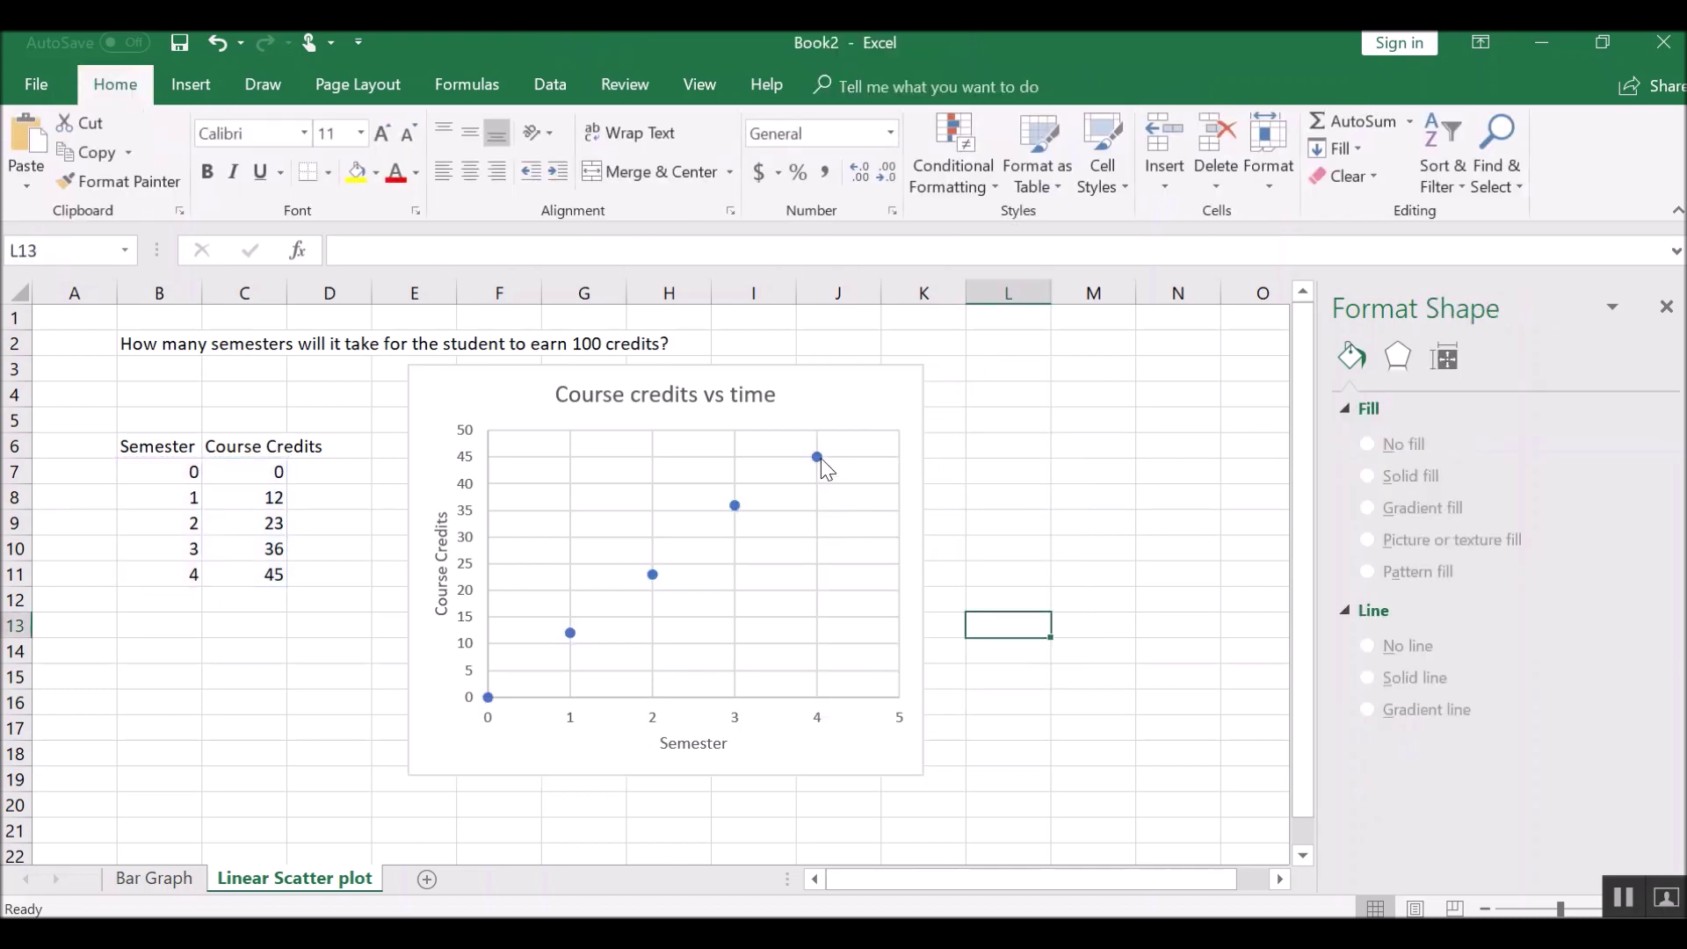
{"action": "mouse_move", "coordinate": [821, 459]}
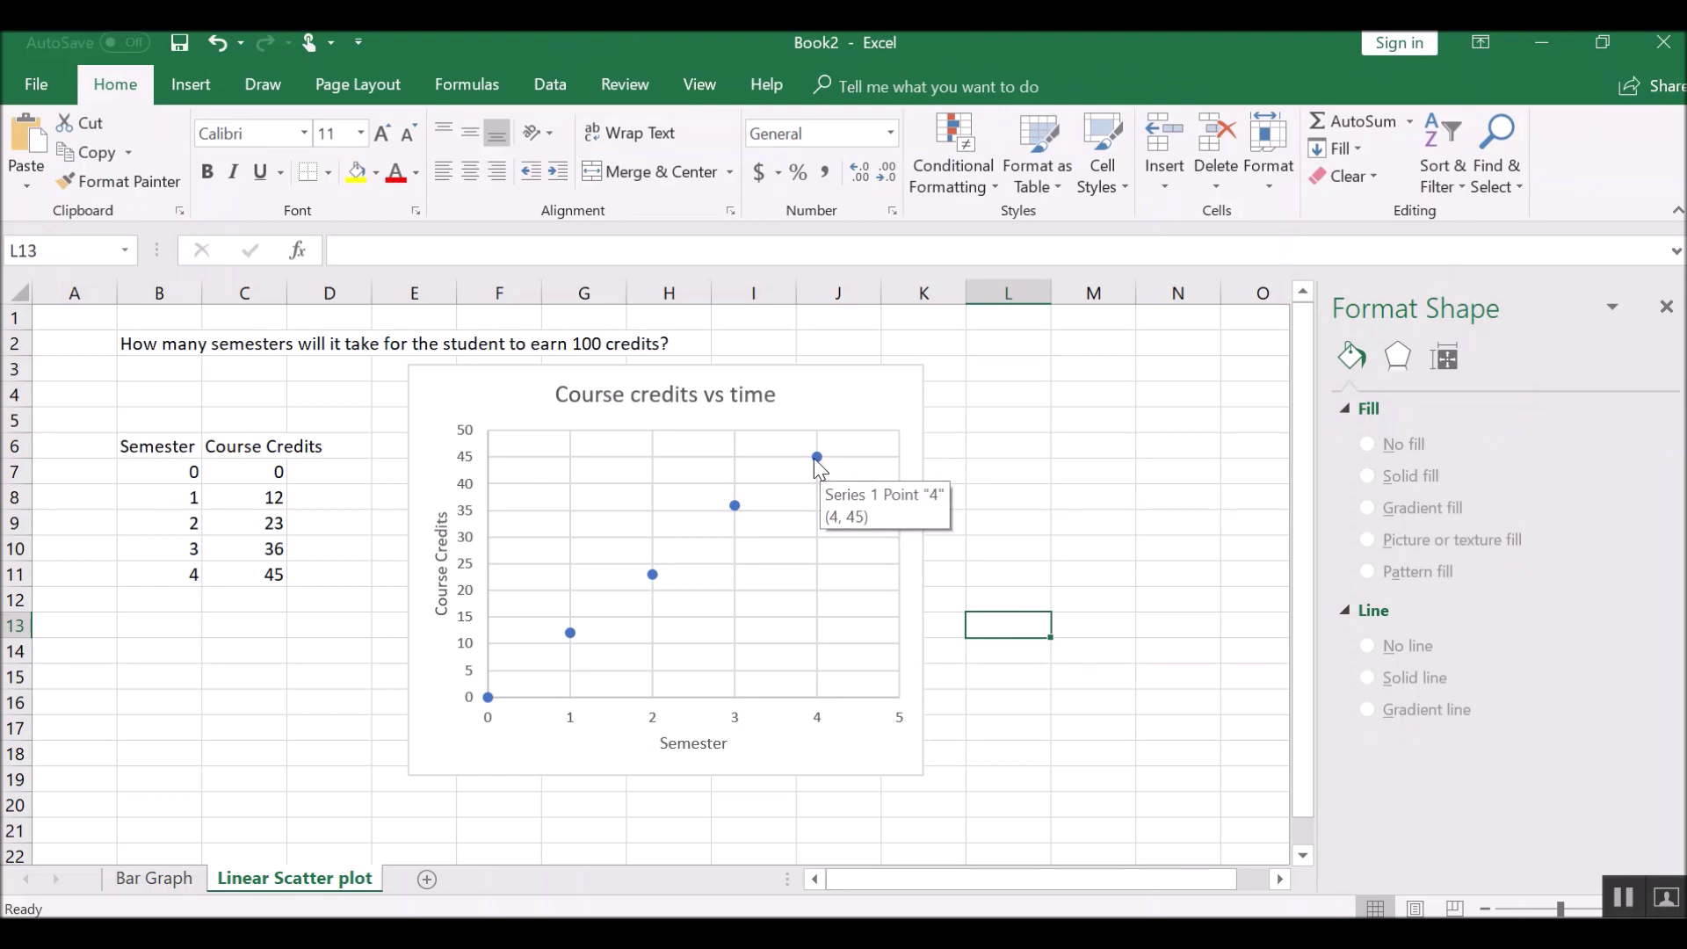
{"action": "right_click", "coordinate": [815, 459]}
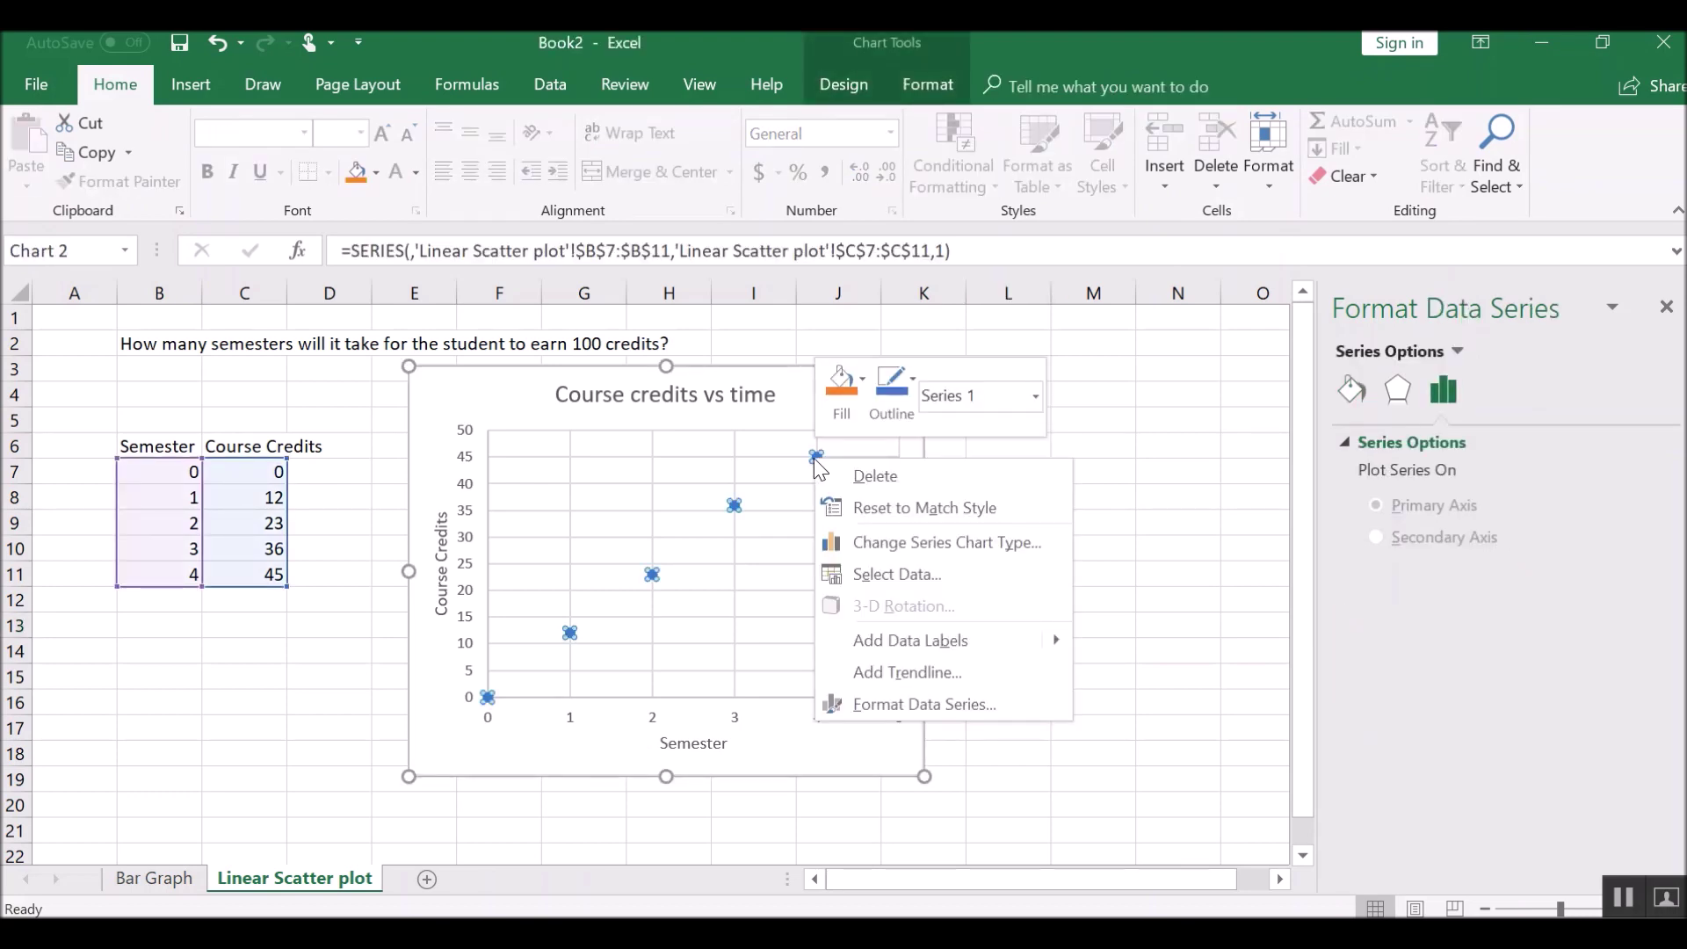
{"action": "left_click", "coordinate": [909, 674]}
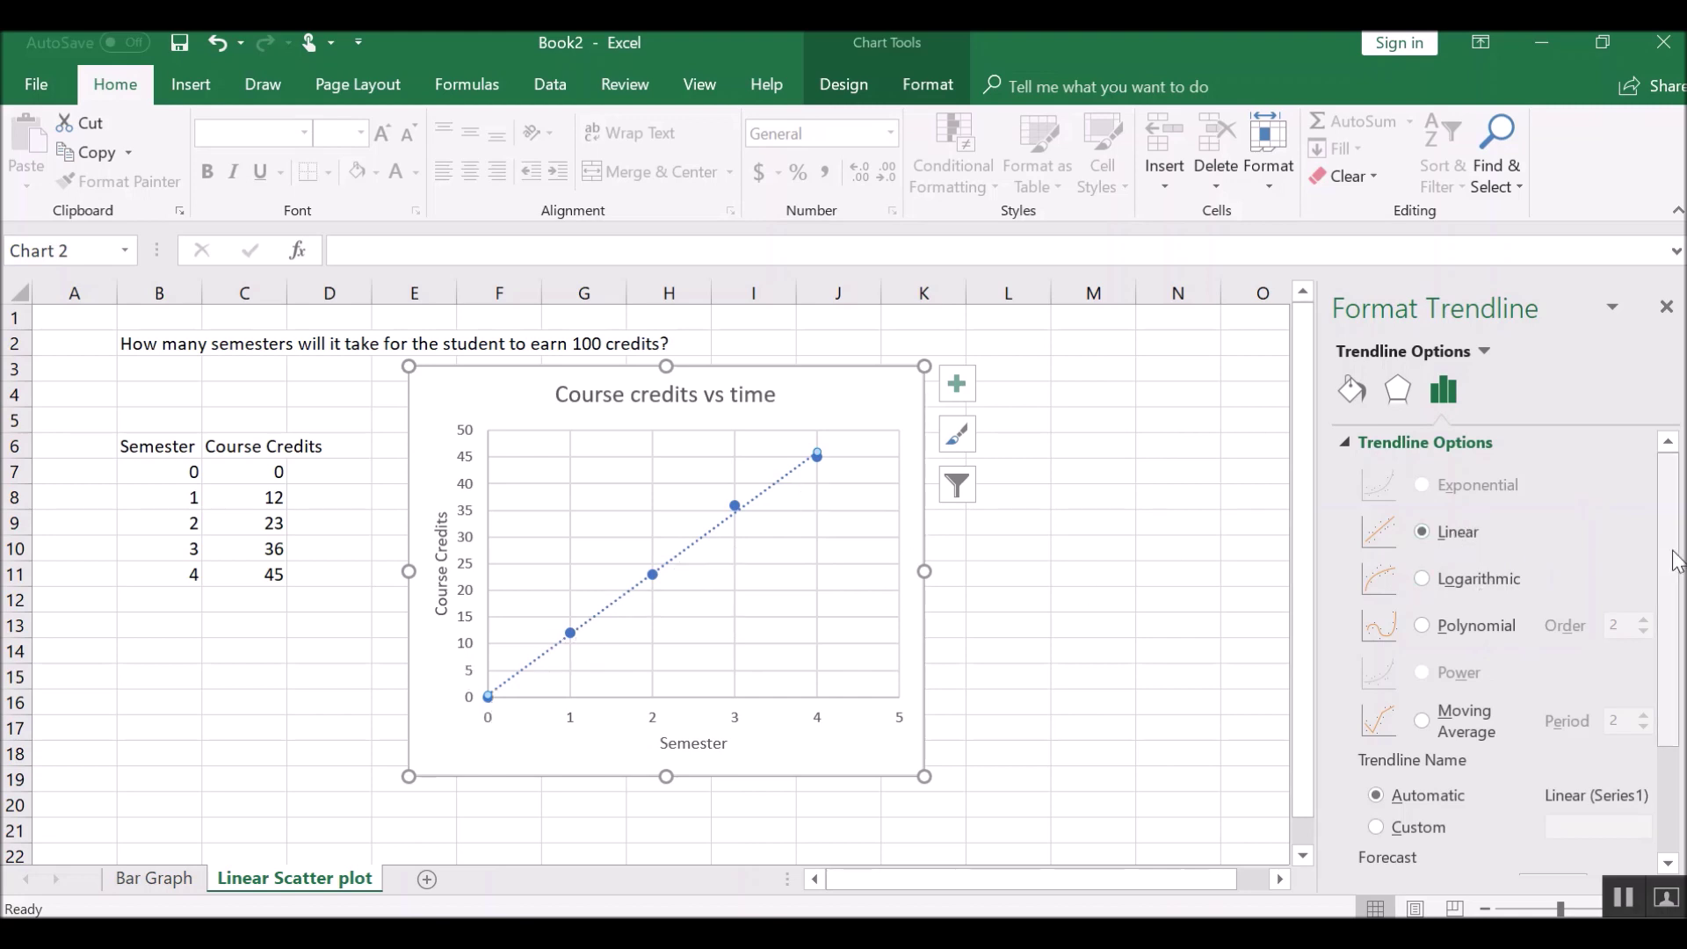
{"action": "left_click_drag", "start_coordinate": [1674, 591], "coordinate": [1680, 694]}
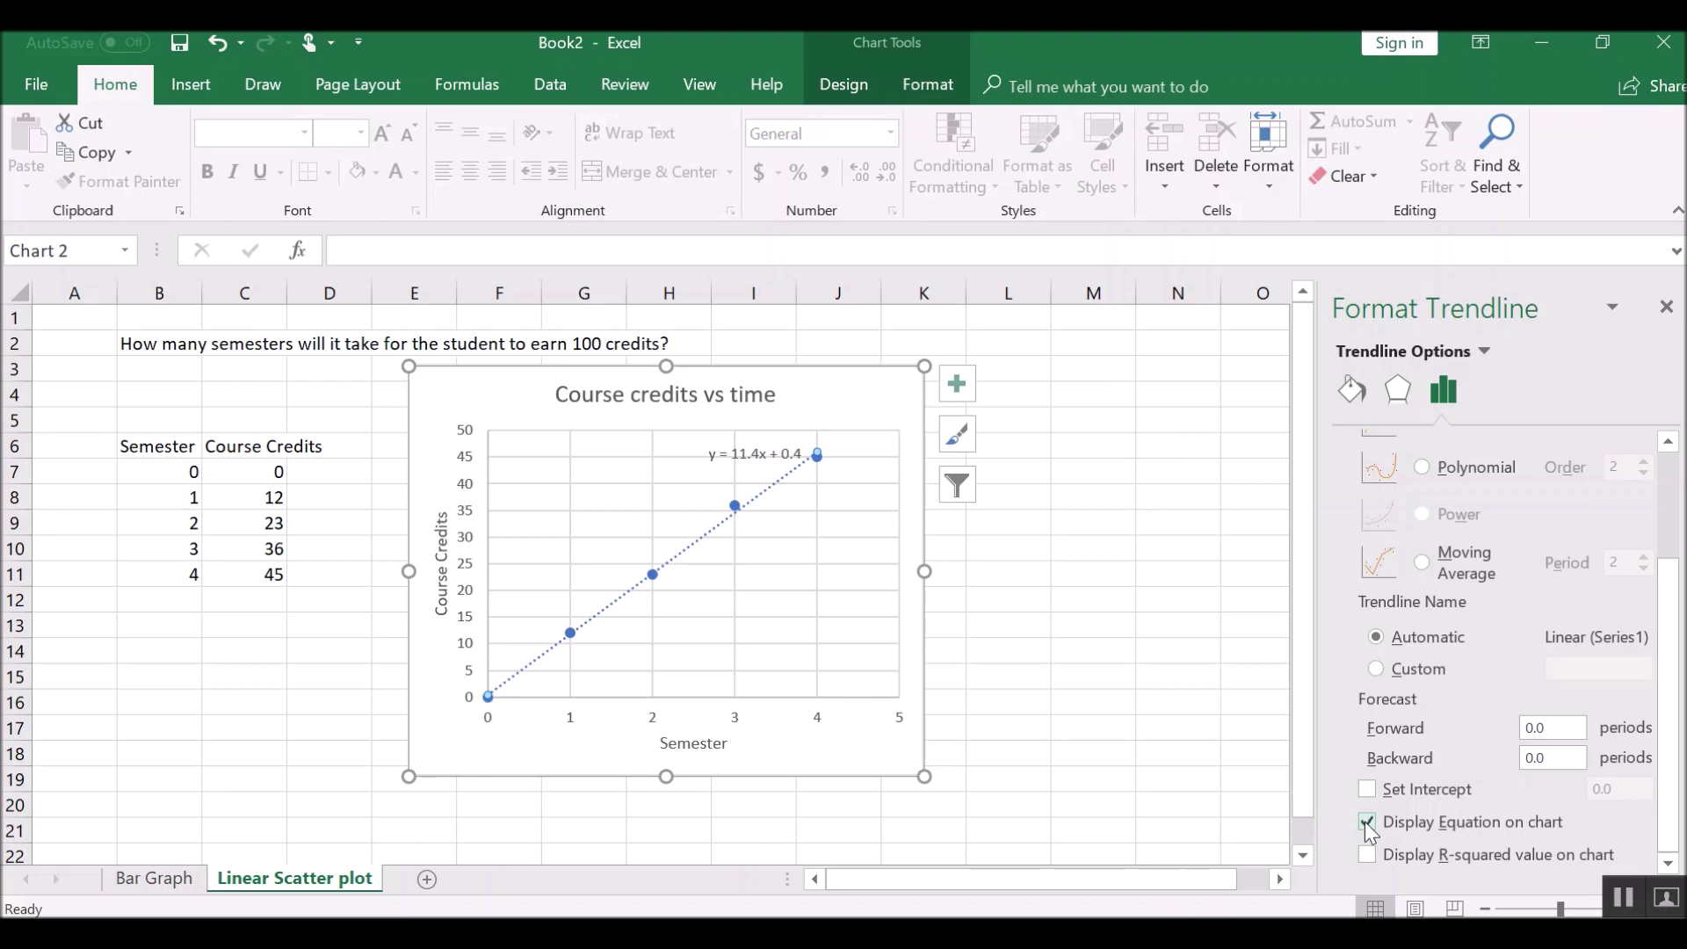
{"action": "left_click_drag", "start_coordinate": [774, 455], "coordinate": [868, 423]}
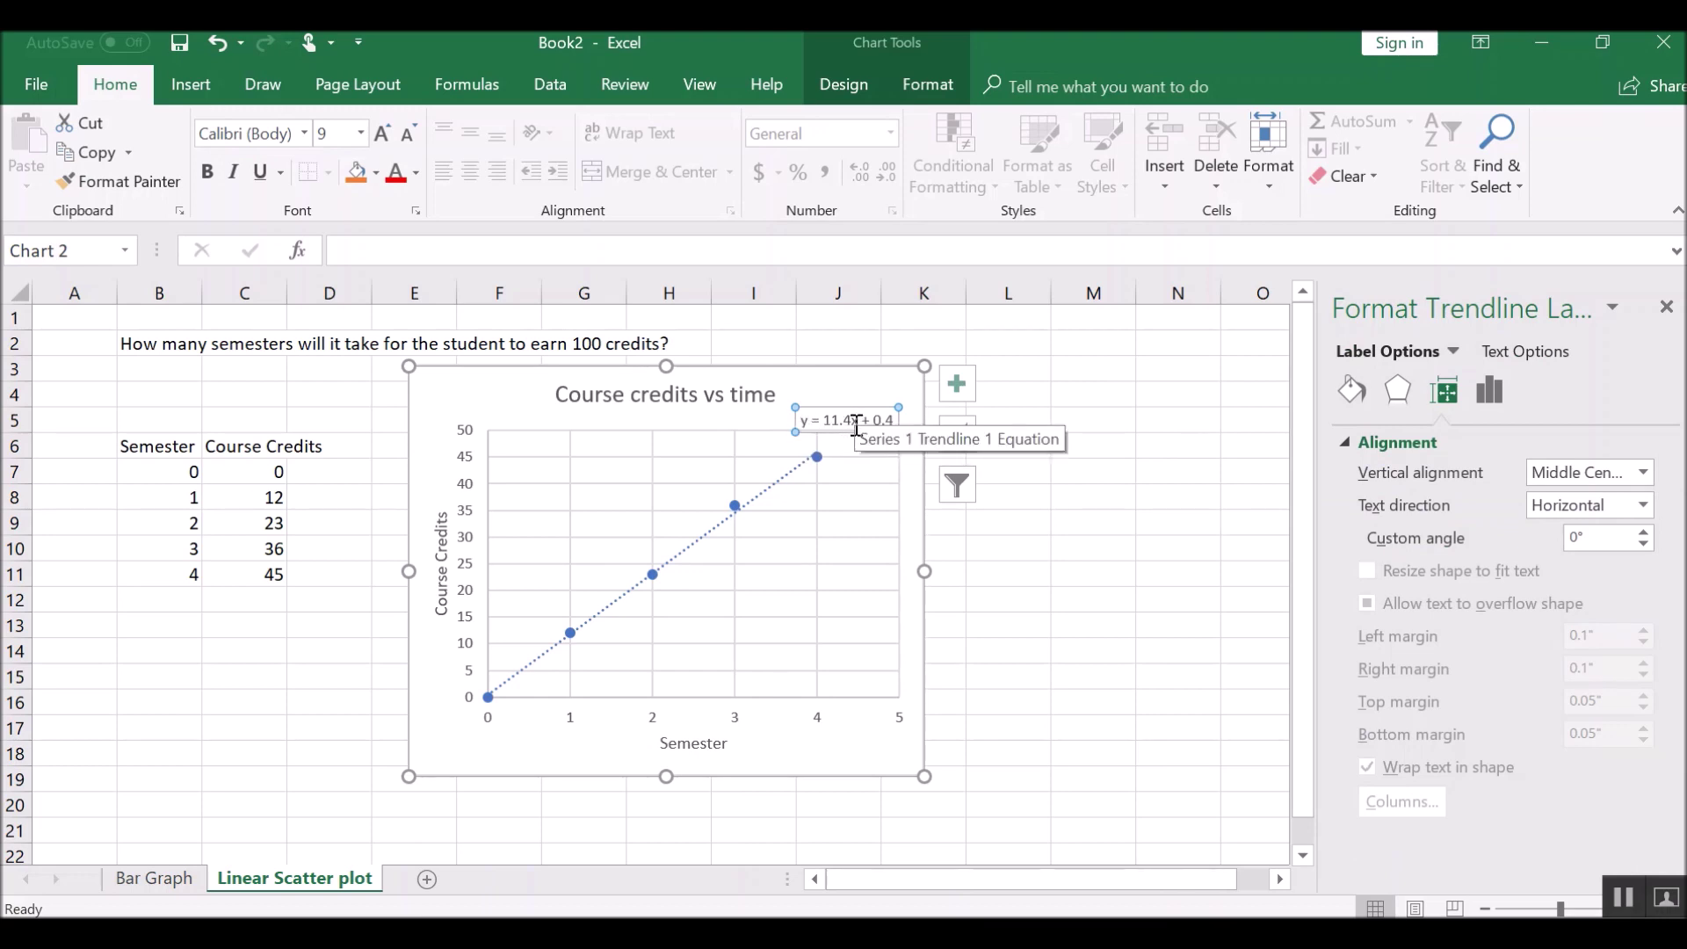
{"action": "left_click", "coordinate": [295, 699]}
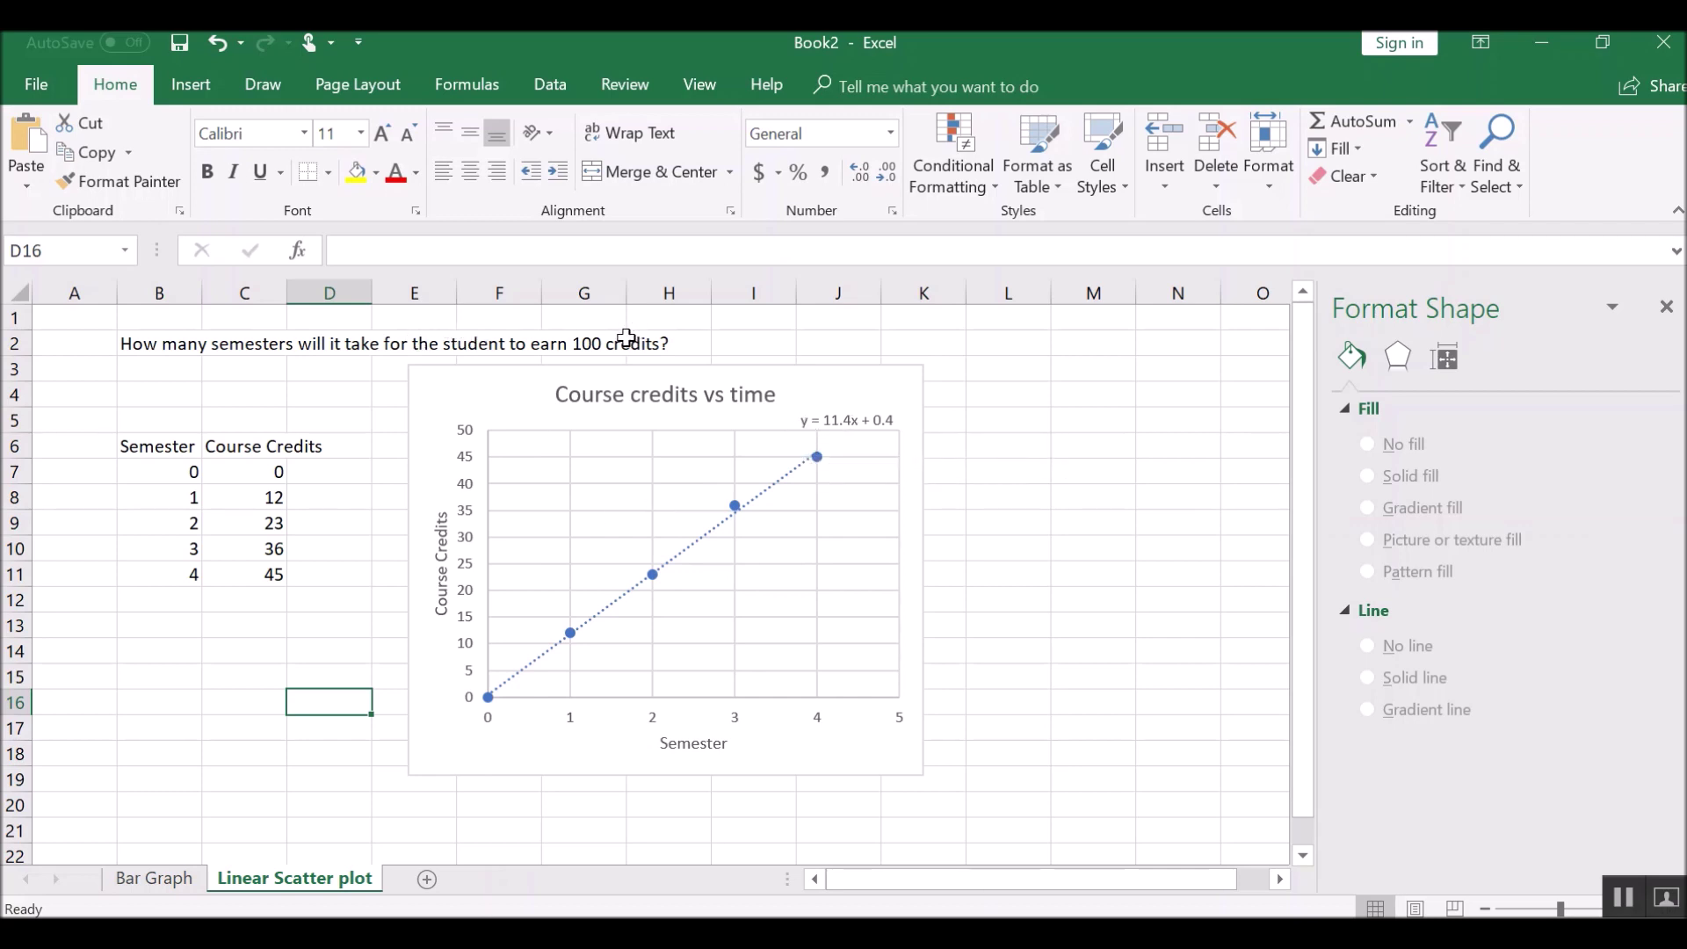
Label B16 'y' and enter 100 credits in C16
{"action": "left_click", "coordinate": [162, 710]}
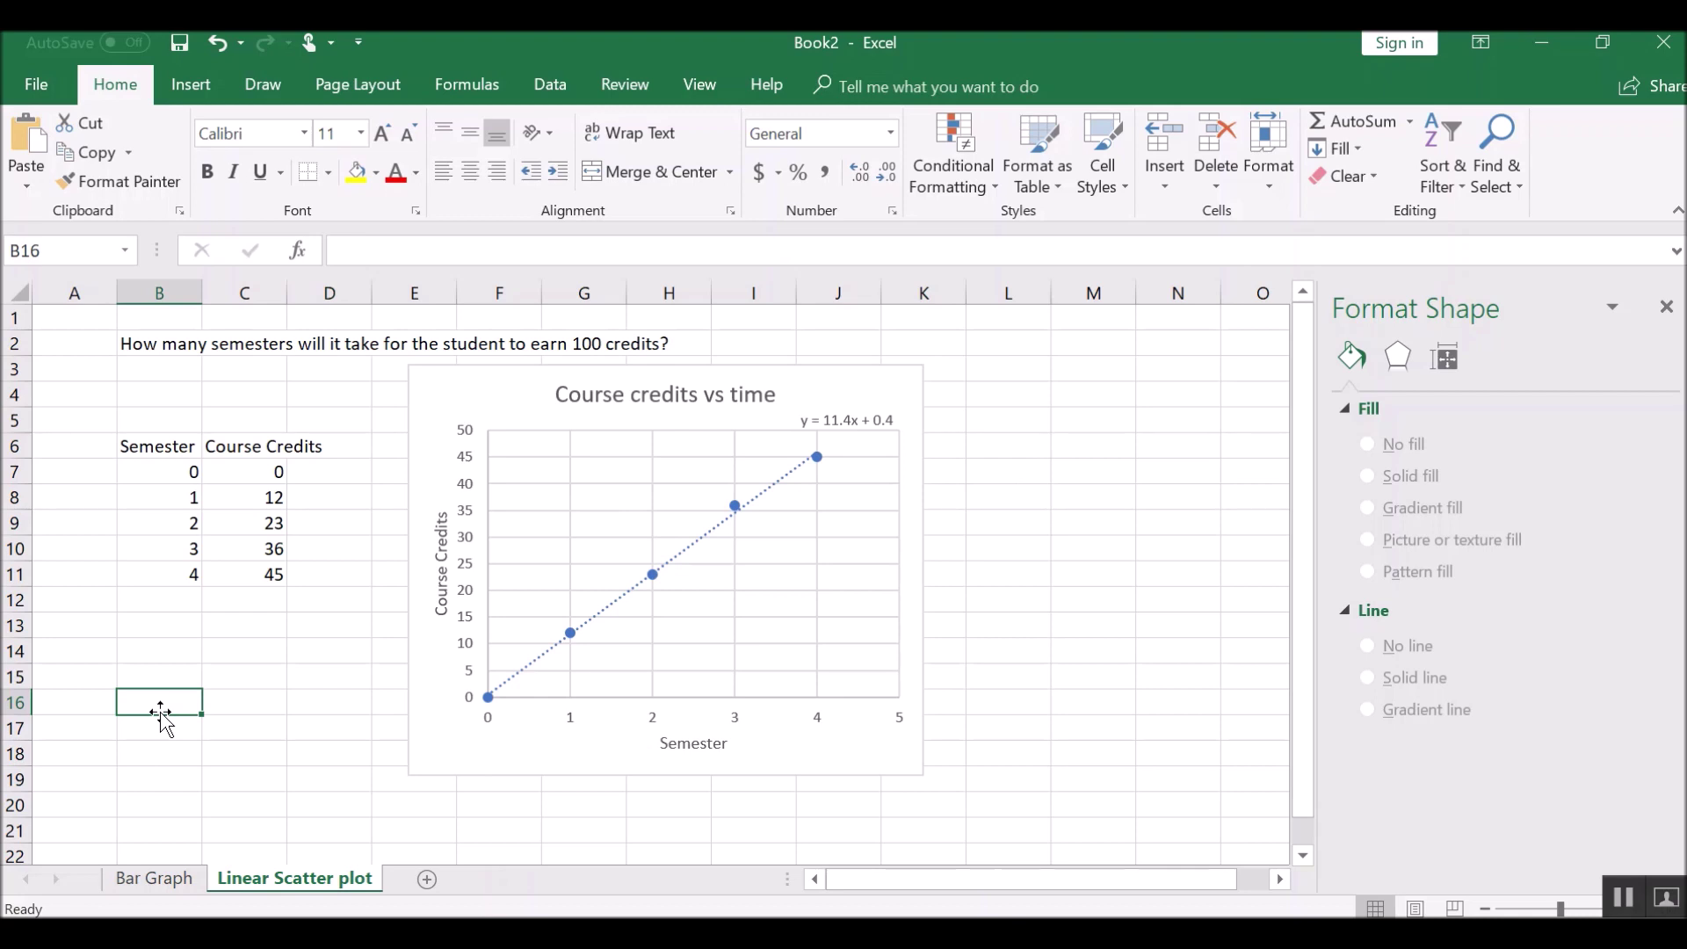
{"action": "type", "text": "y"}
{"action": "key", "text": "Tab"}
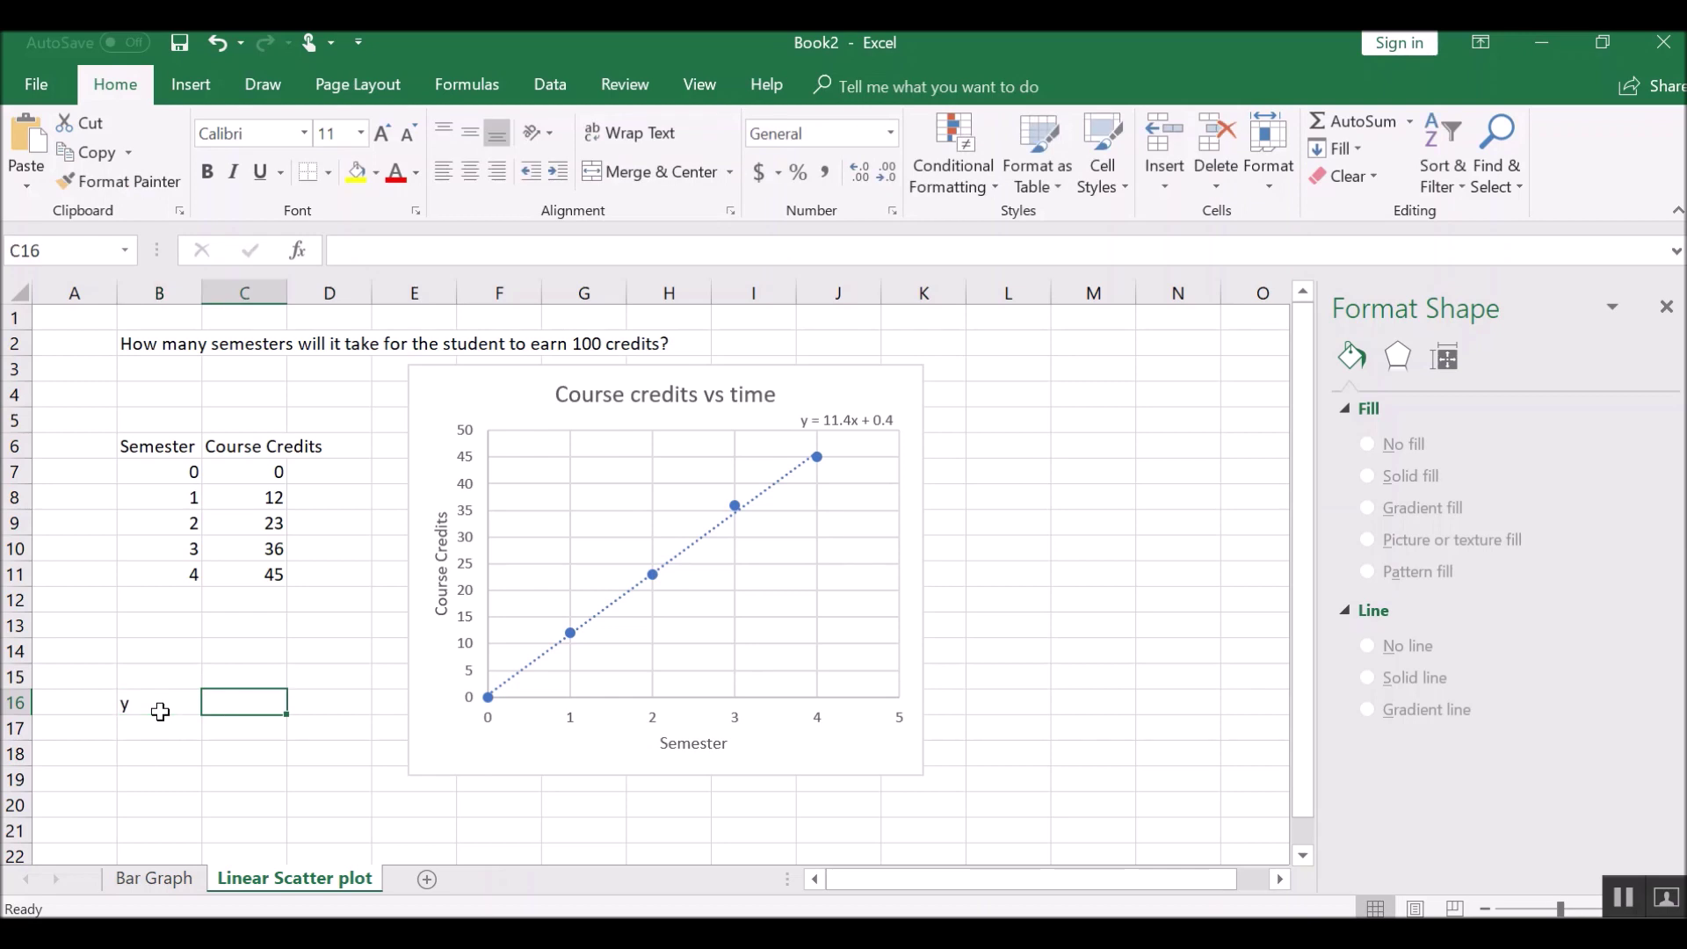
{"action": "type", "text": "100"}
{"action": "key", "text": "Return"}
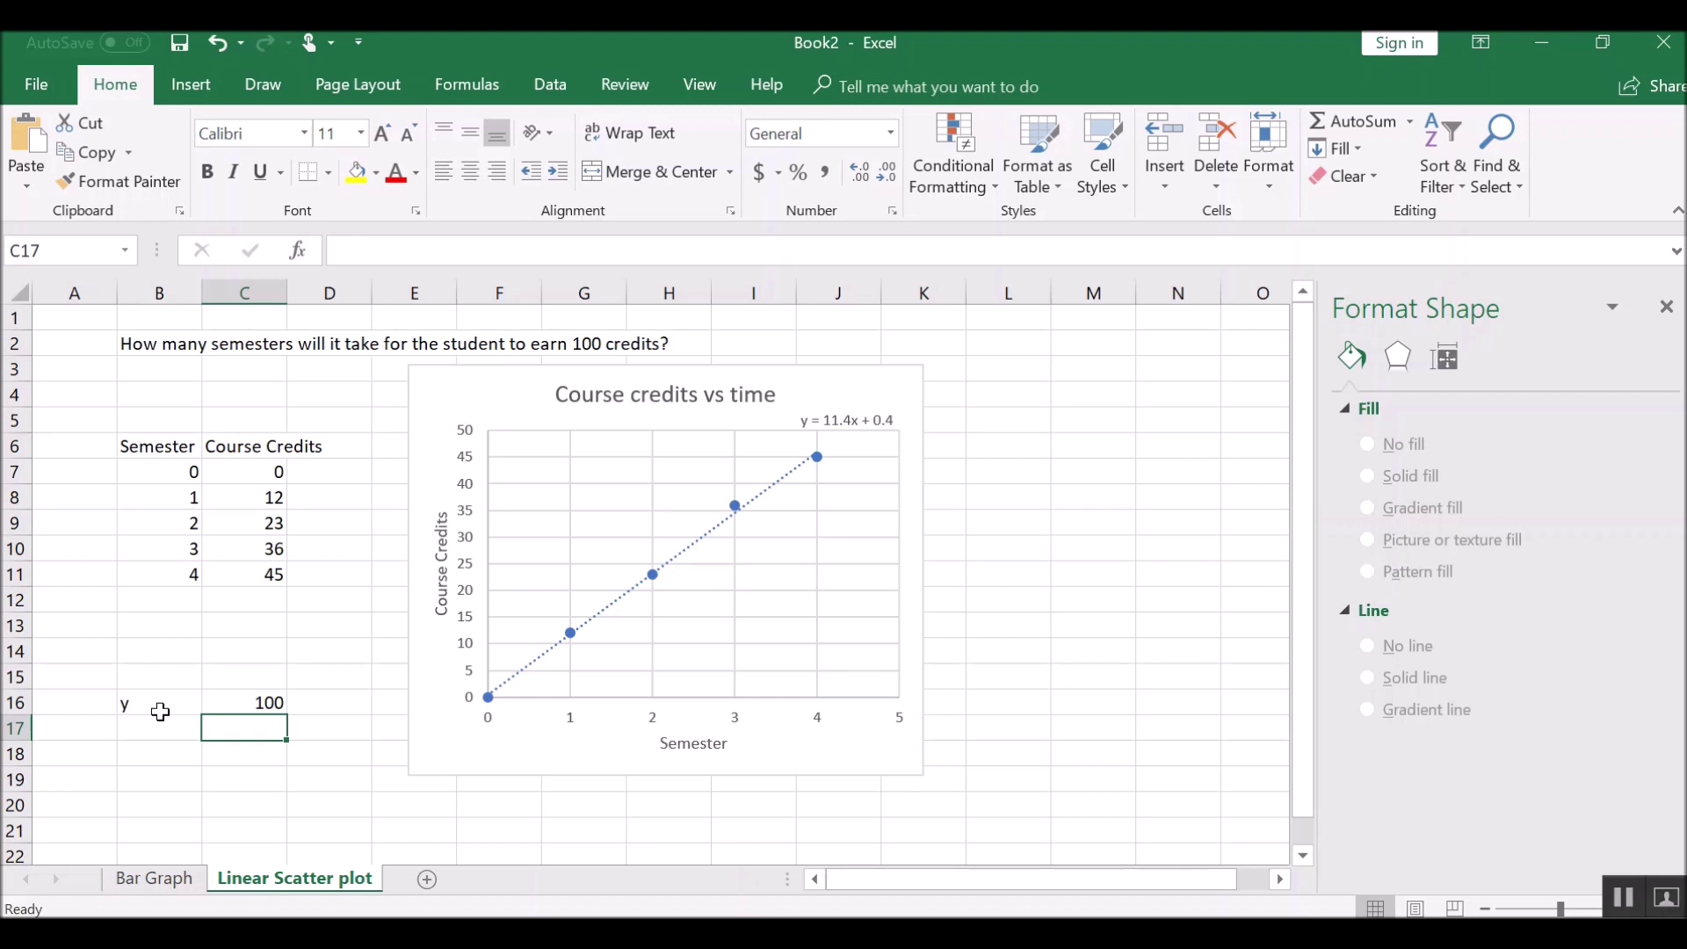
Enter the formula =(C16-0.4)/11.4 in C17 to compute semesters for 100 credits
{"action": "type", "text": "="}
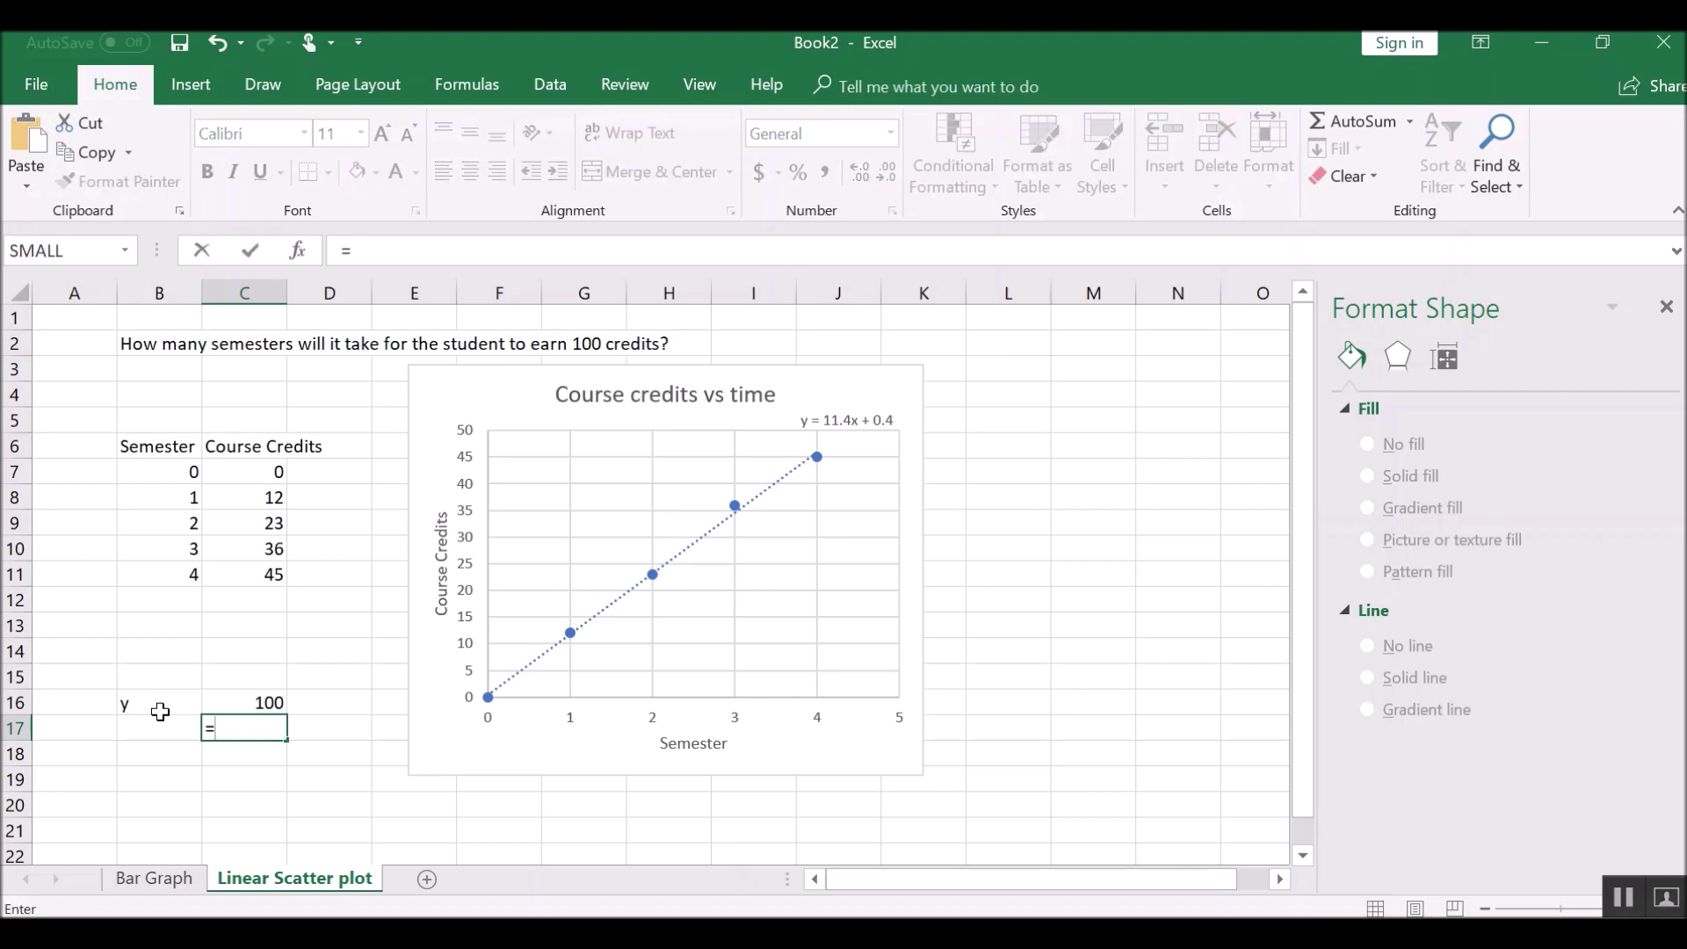
{"action": "type", "text": "9"}
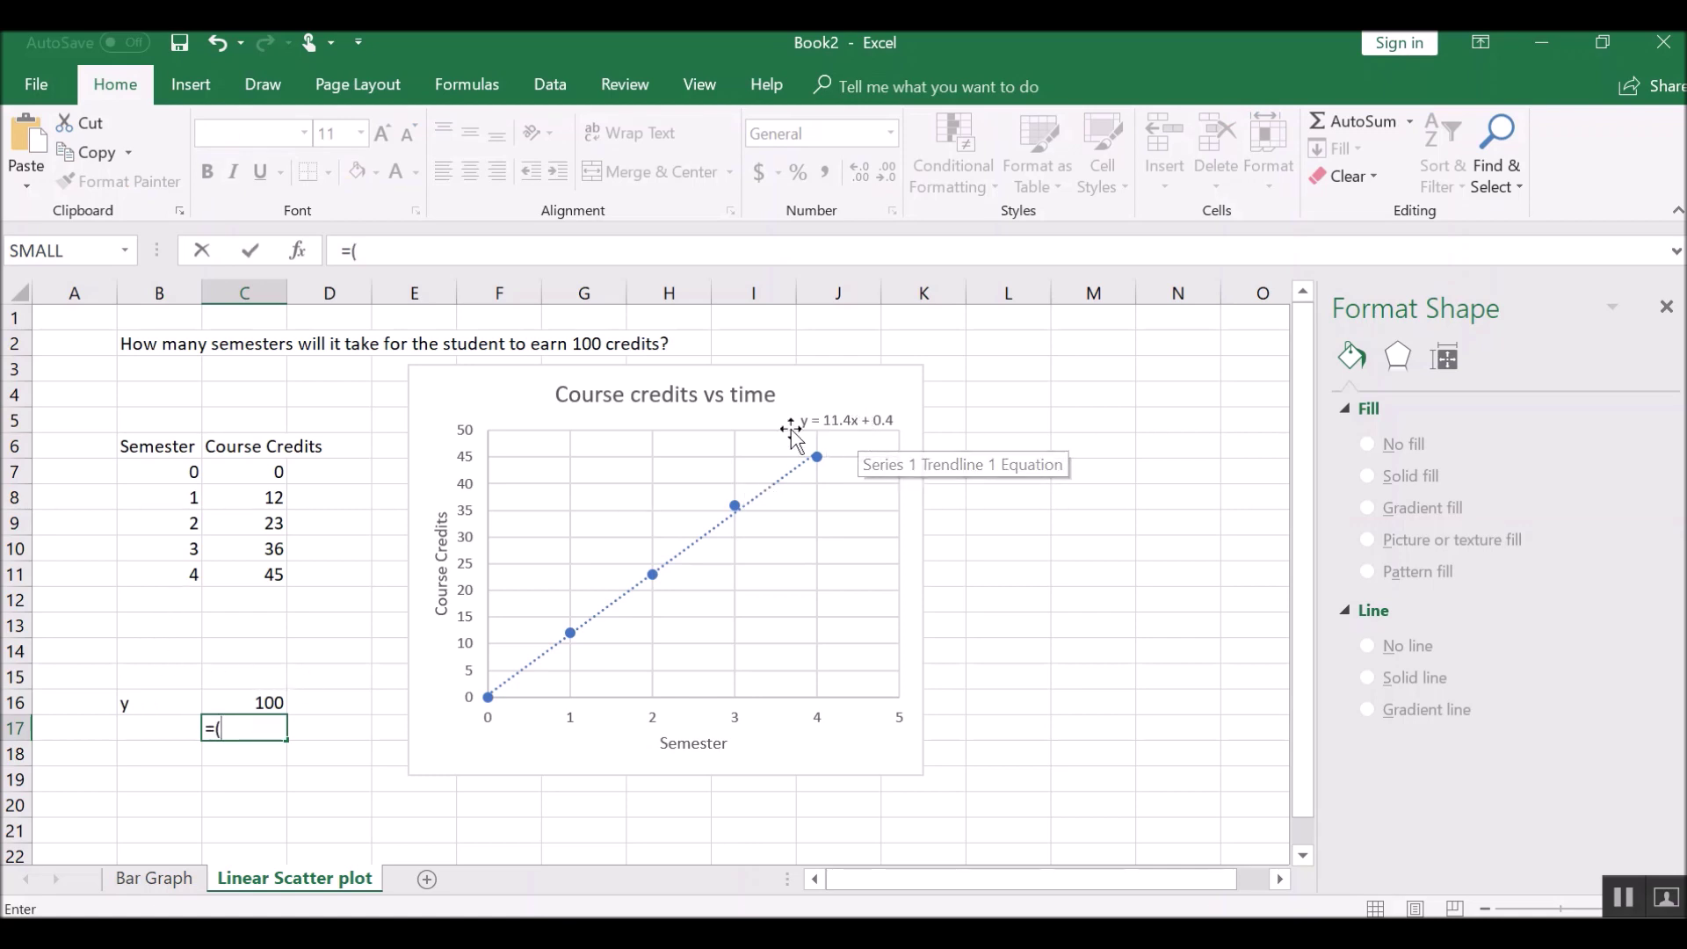
{"action": "left_click", "coordinate": [270, 703]}
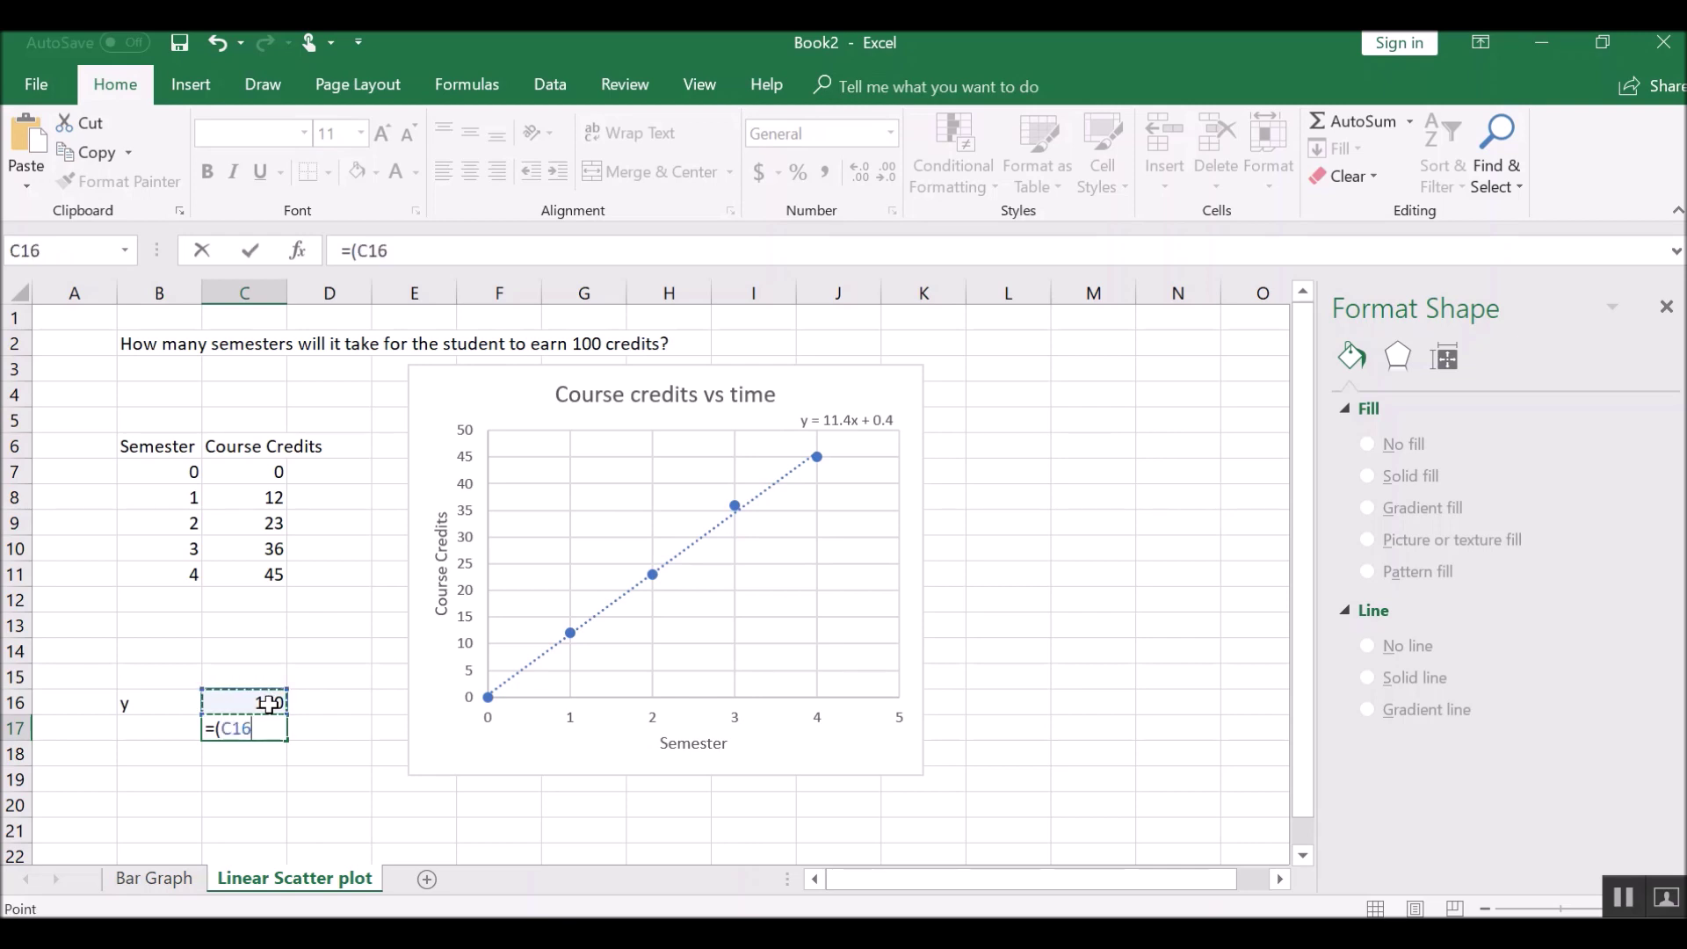
{"action": "type", "text": "-0."}
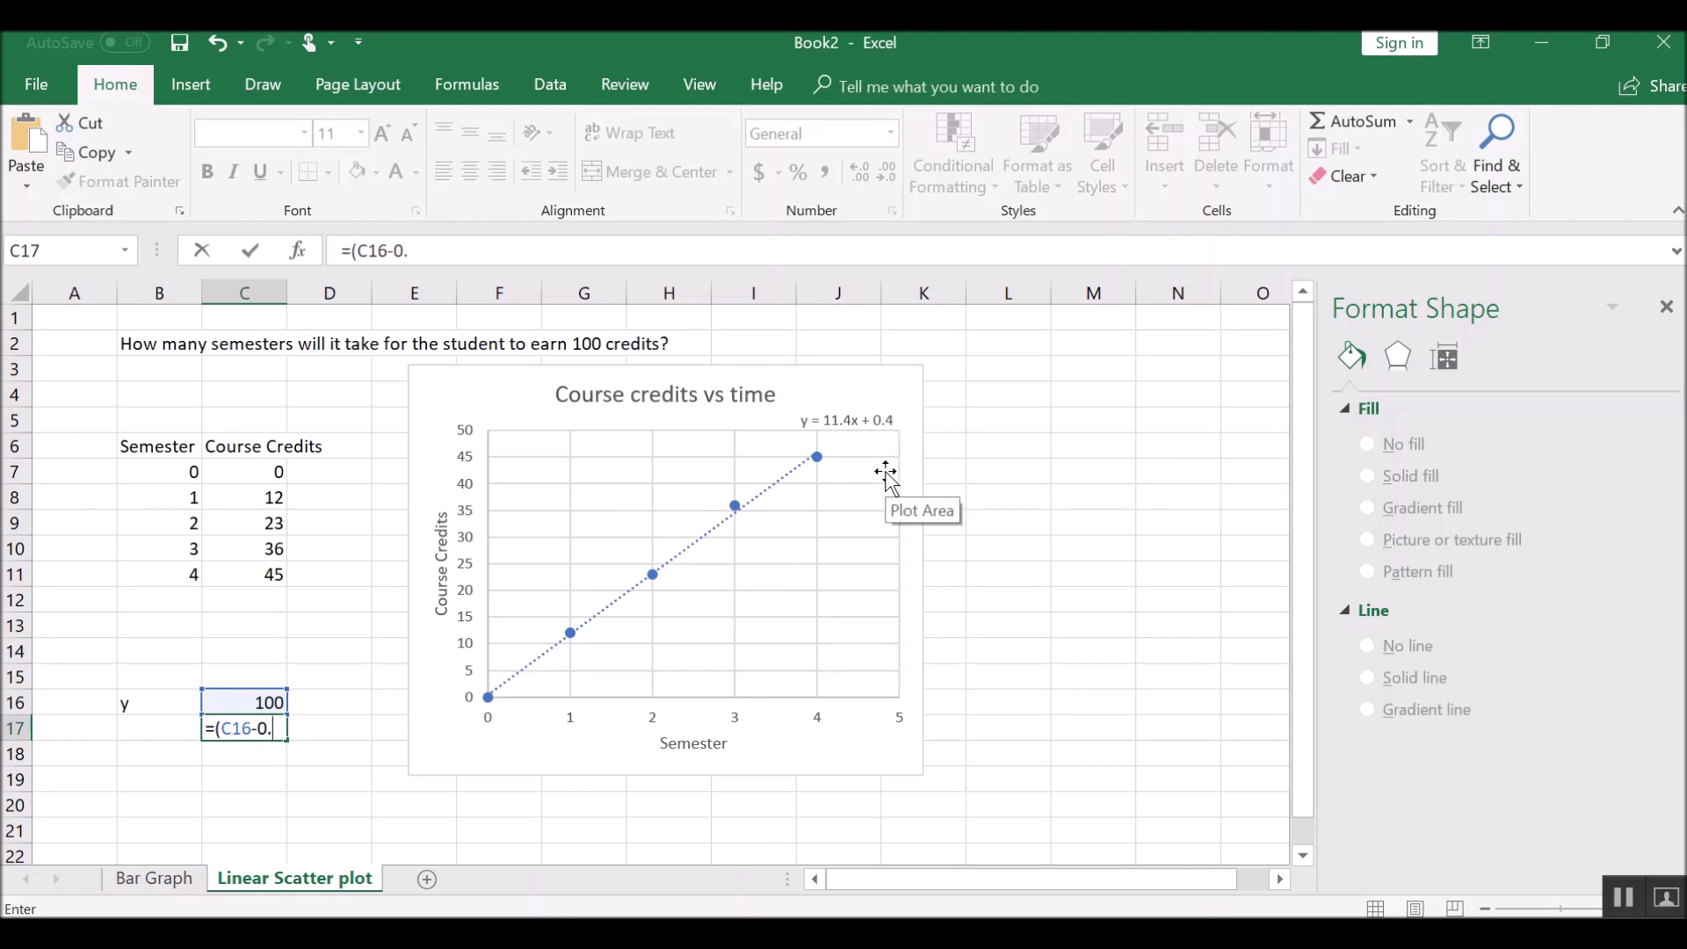
{"action": "type", "text": "4)/11.4"}
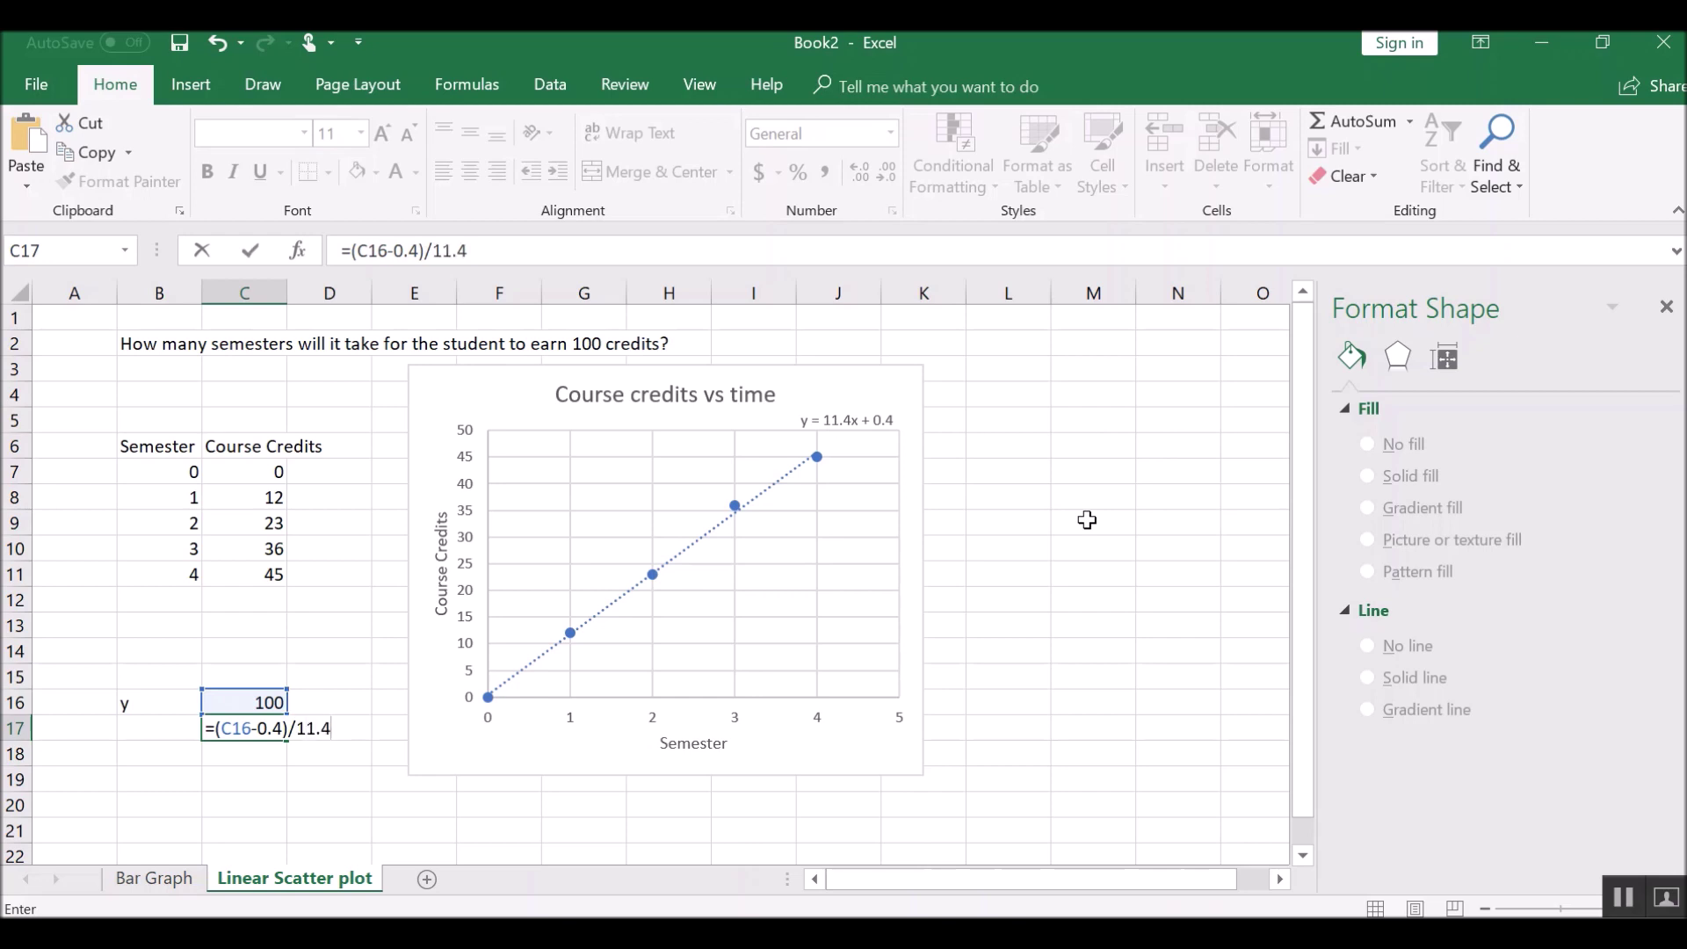
{"action": "key", "text": "Return"}
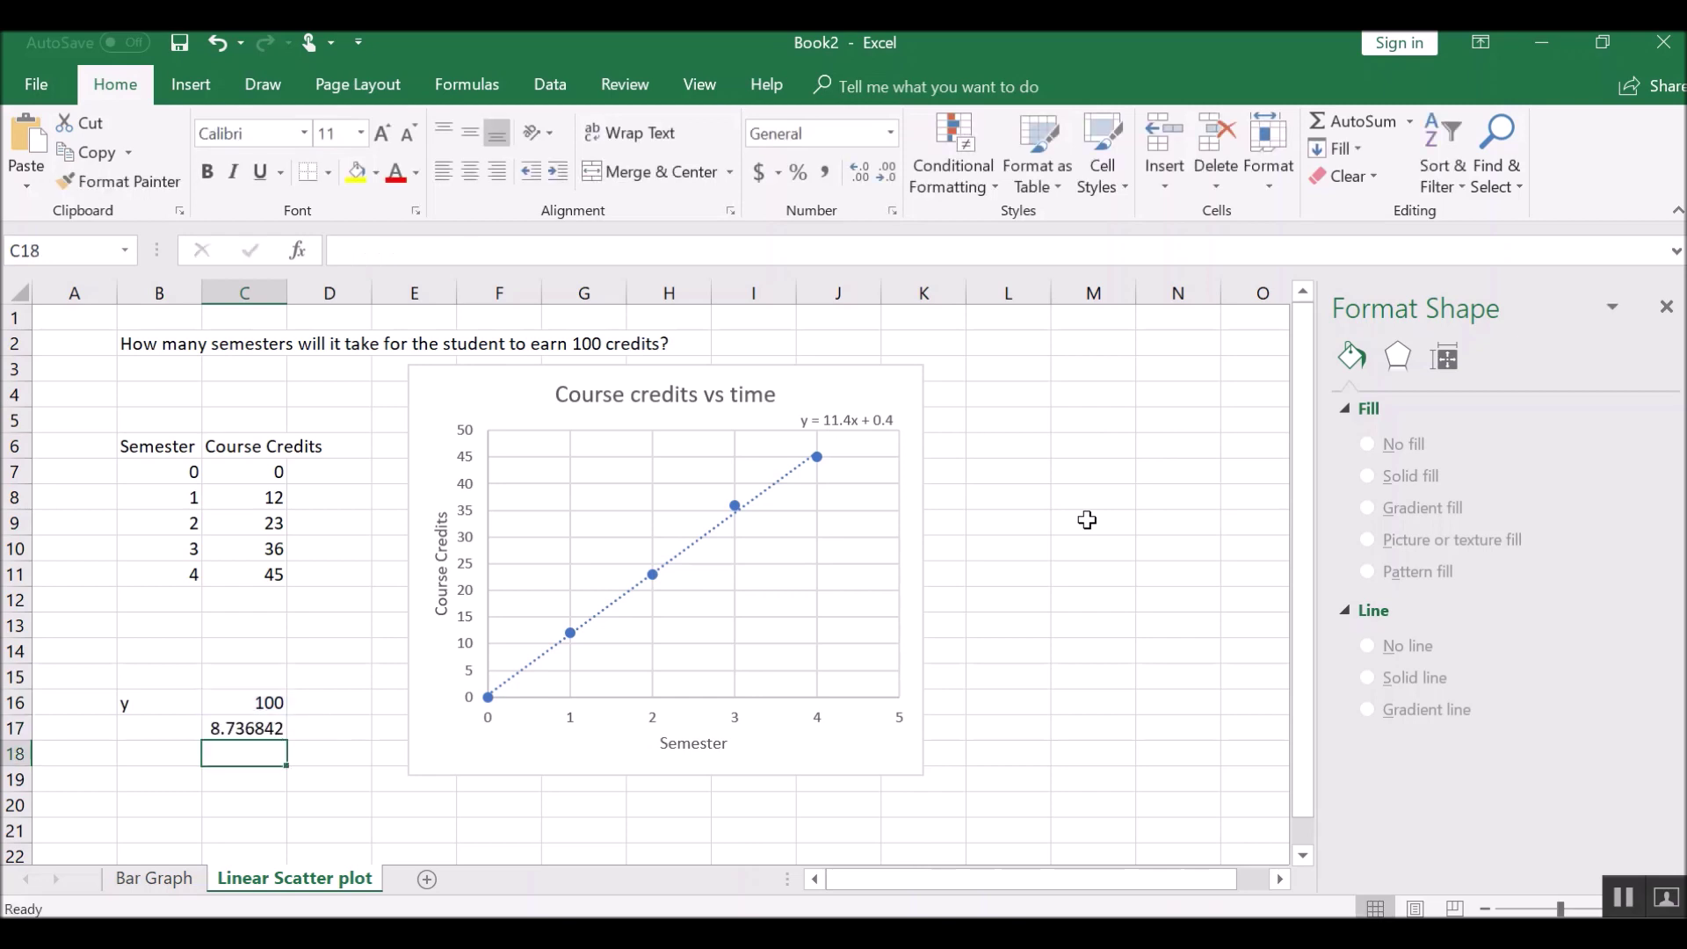
Check the formula behind the 8.736842 semesters result in C17
{"action": "left_click", "coordinate": [237, 728]}
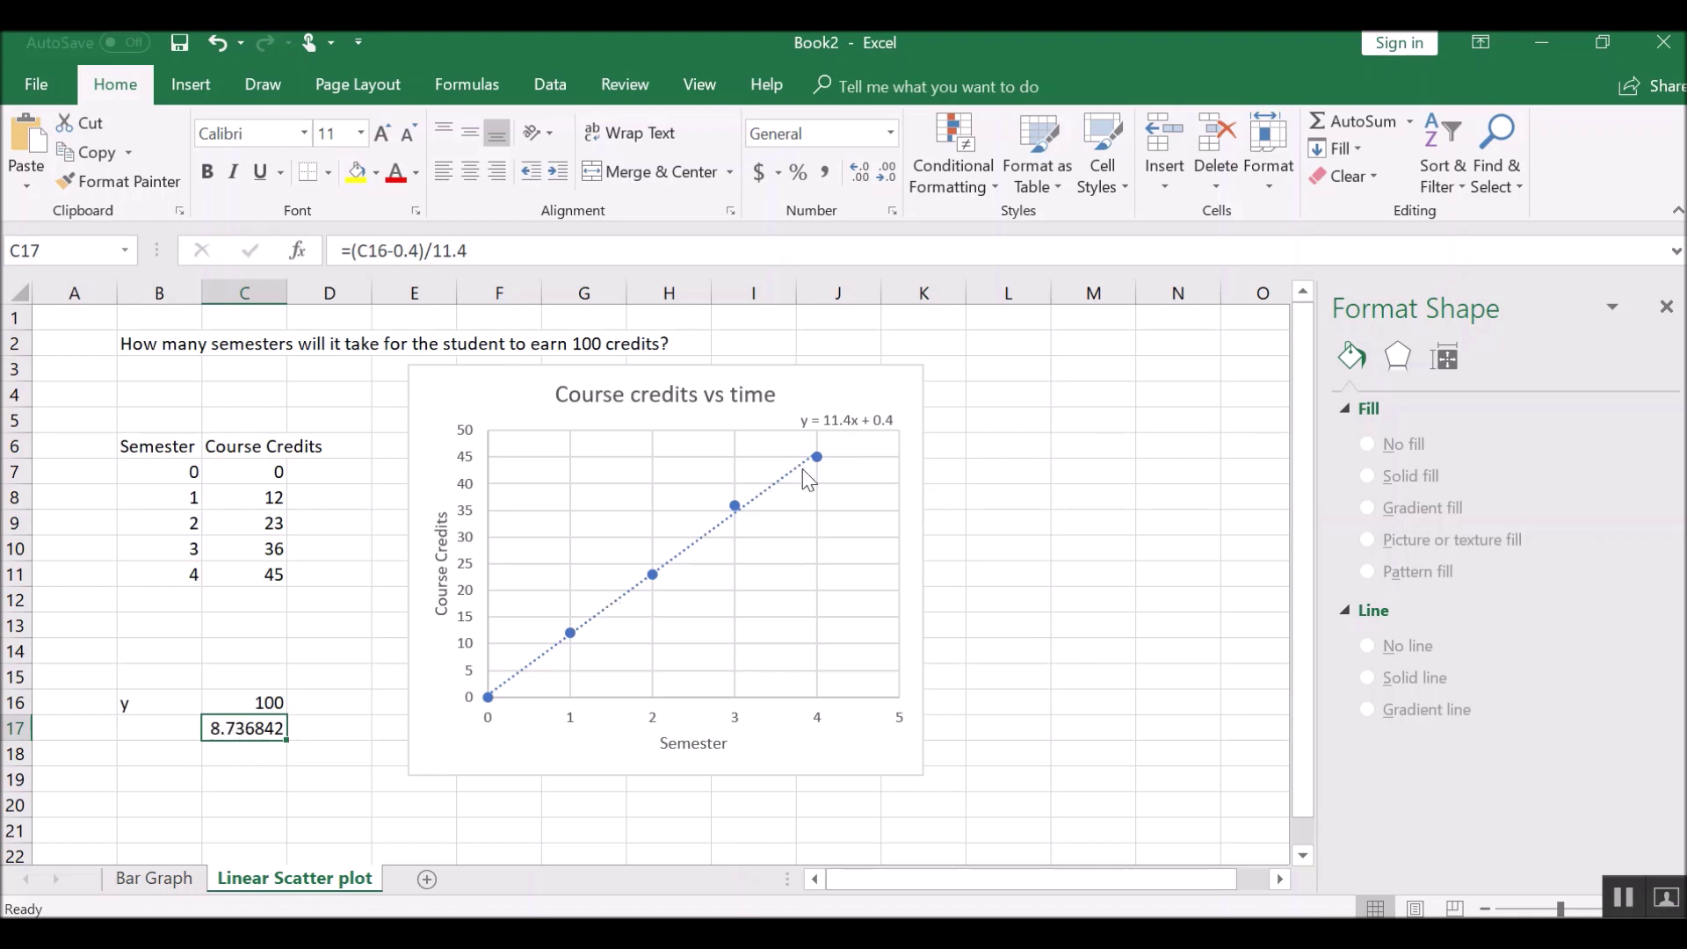
{"action": "left_click", "coordinate": [237, 760]}
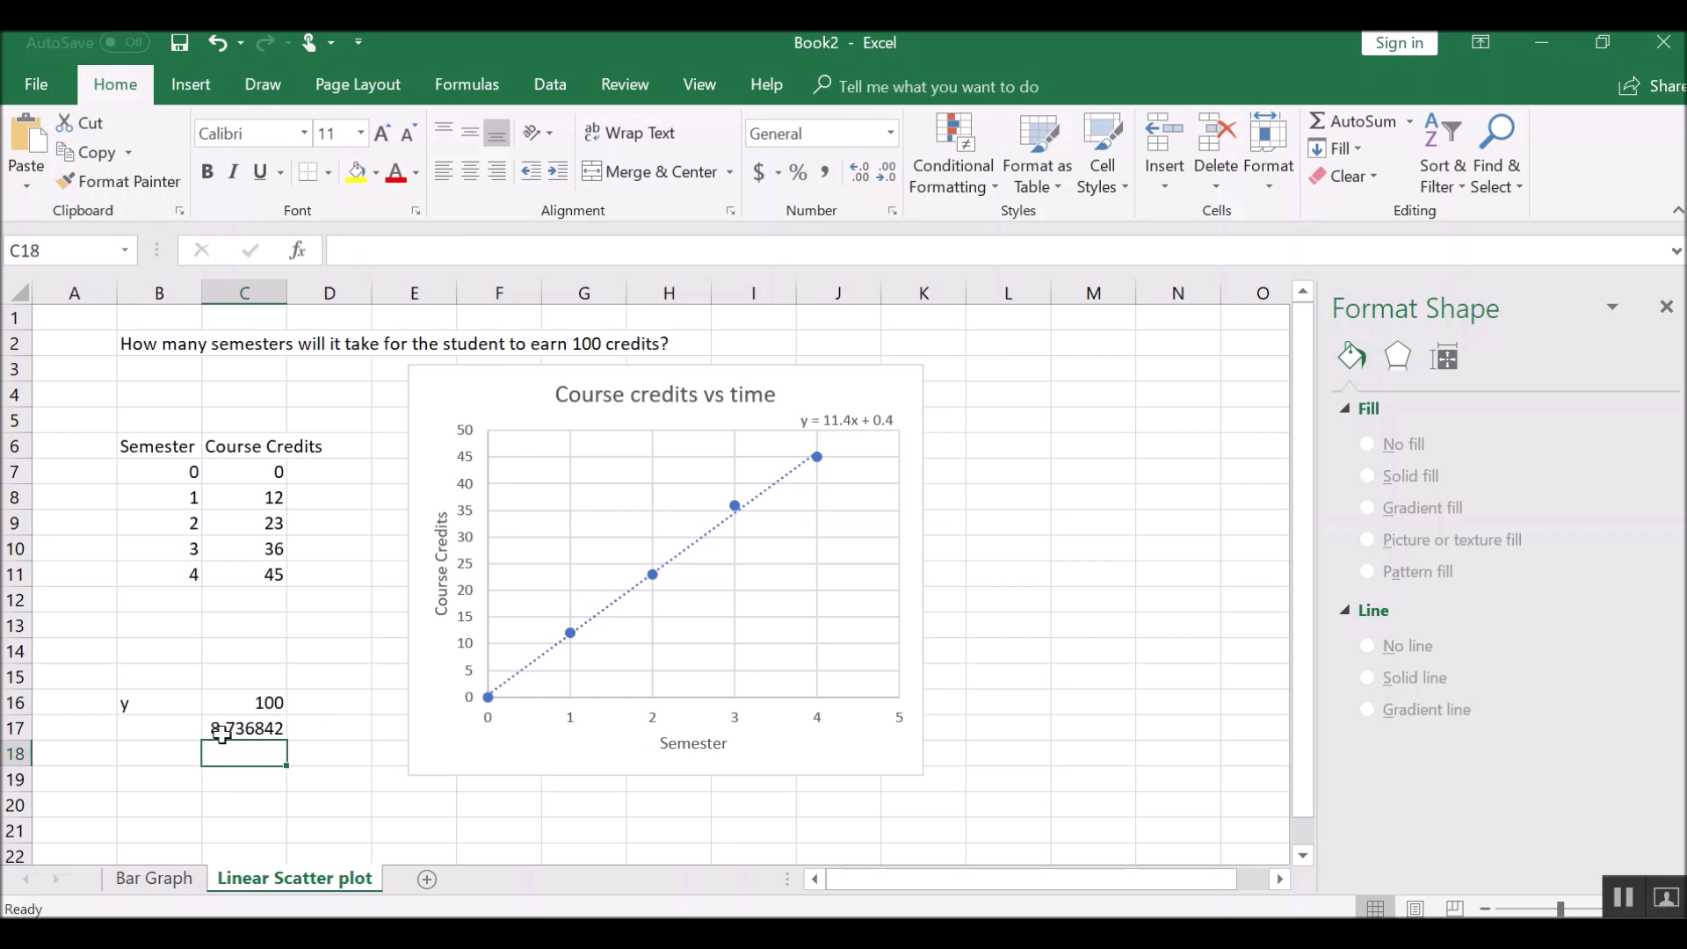
{"action": "left_click", "coordinate": [221, 732]}
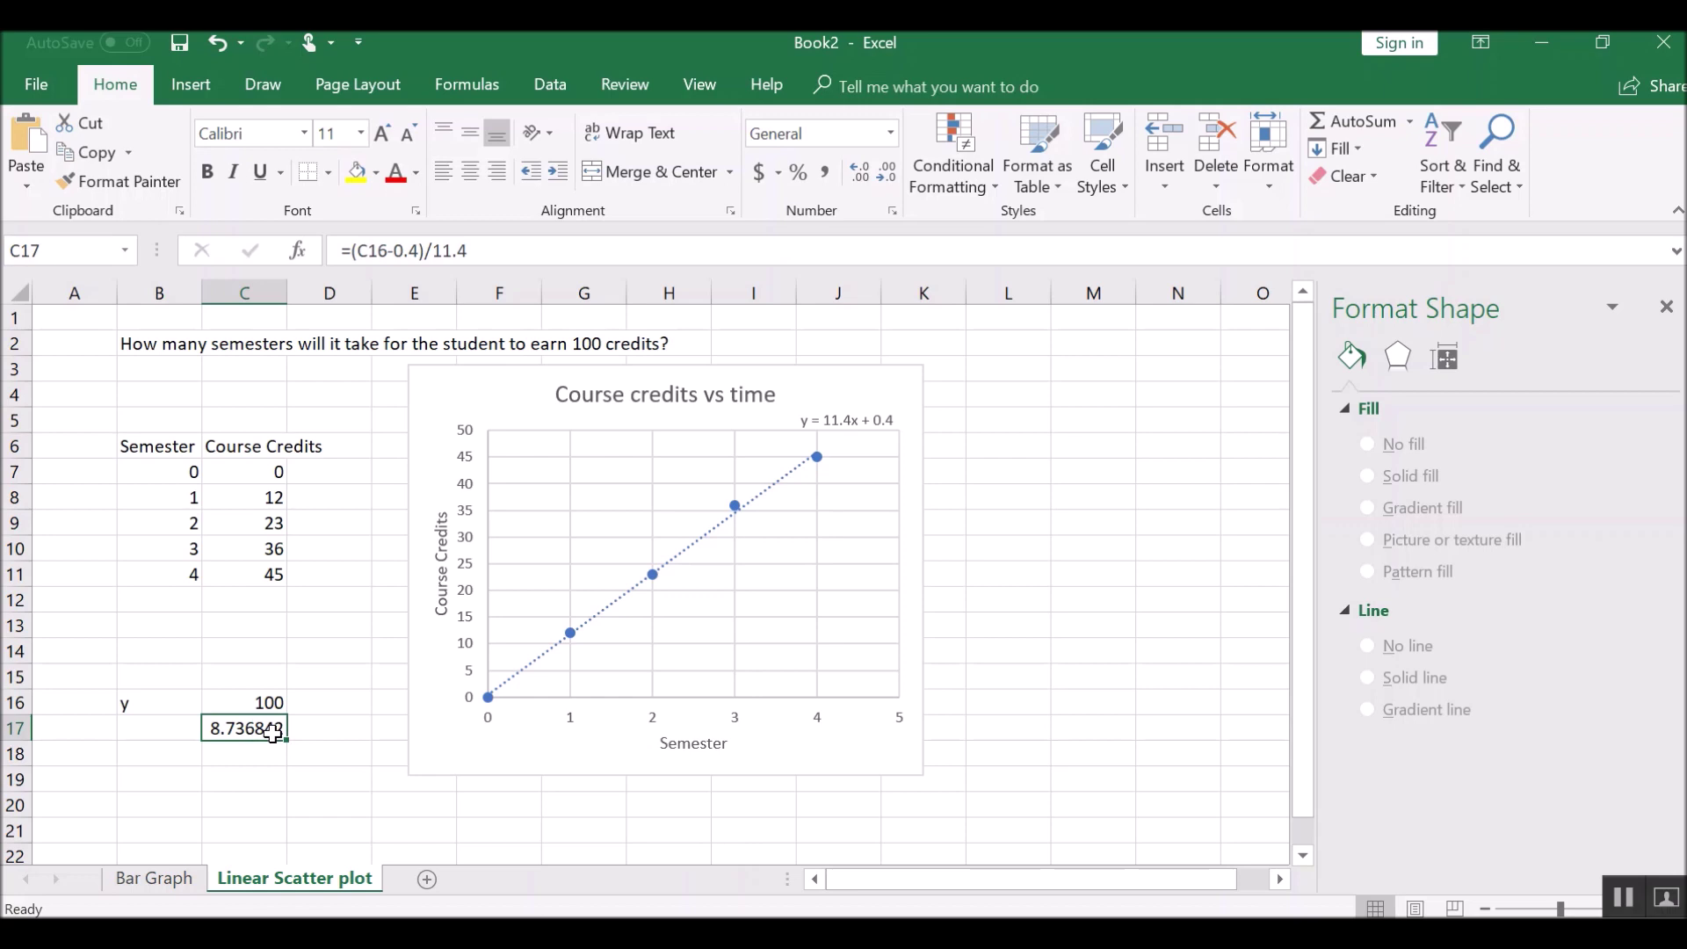
{"action": "left_click", "coordinate": [261, 758]}
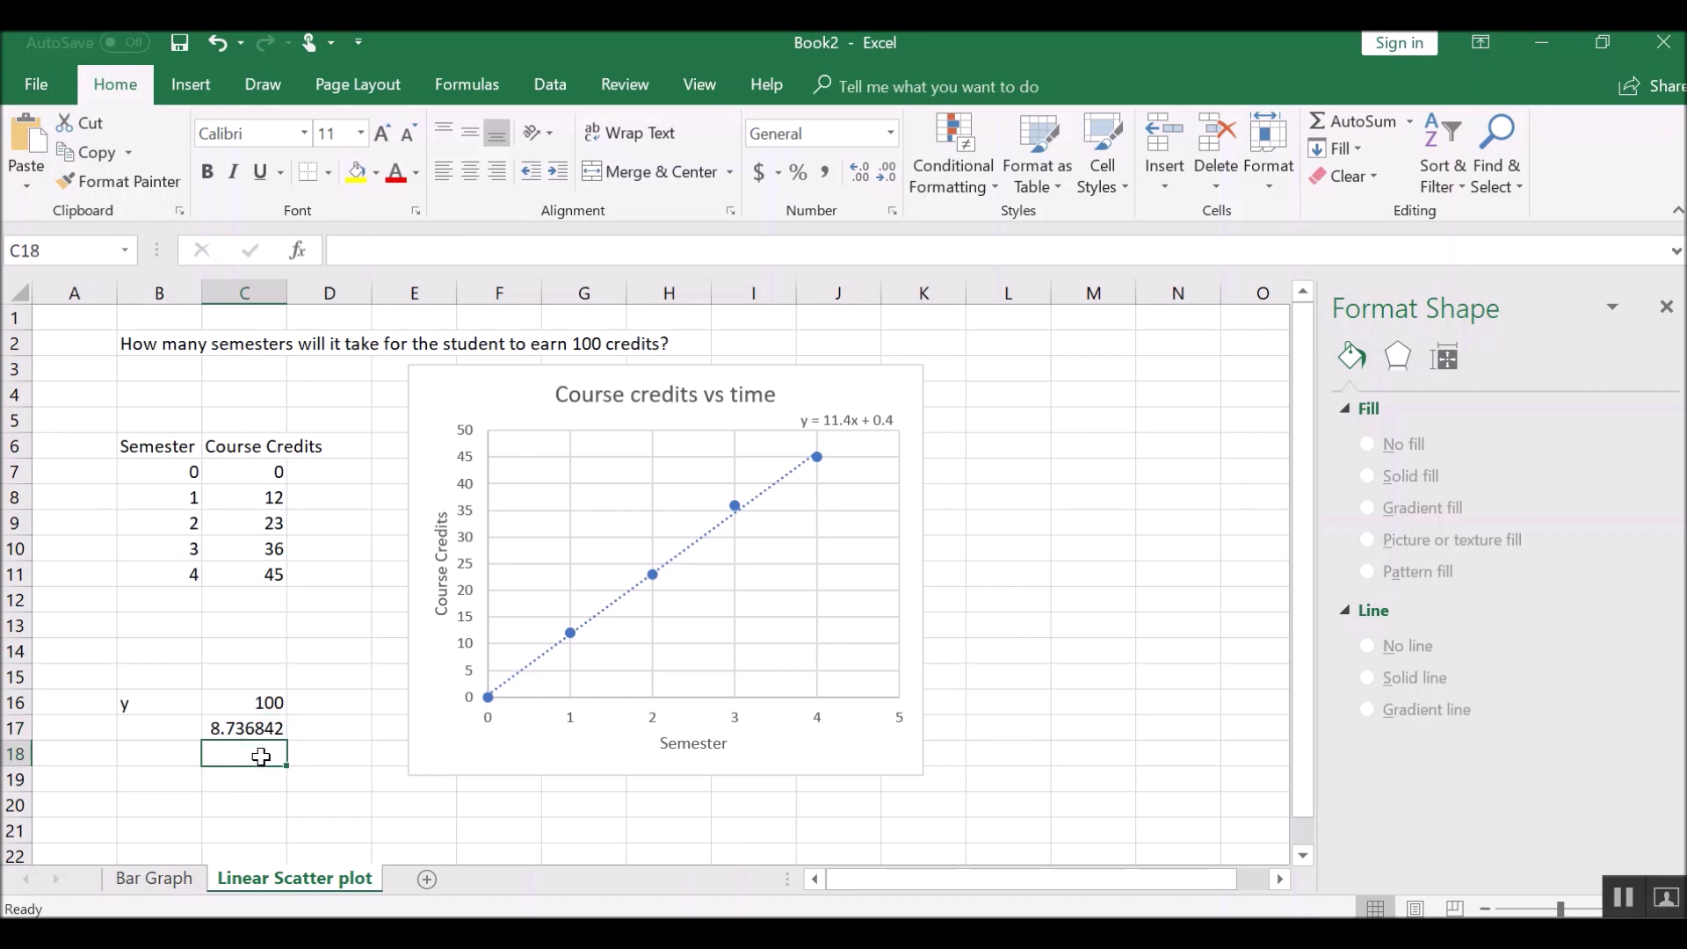